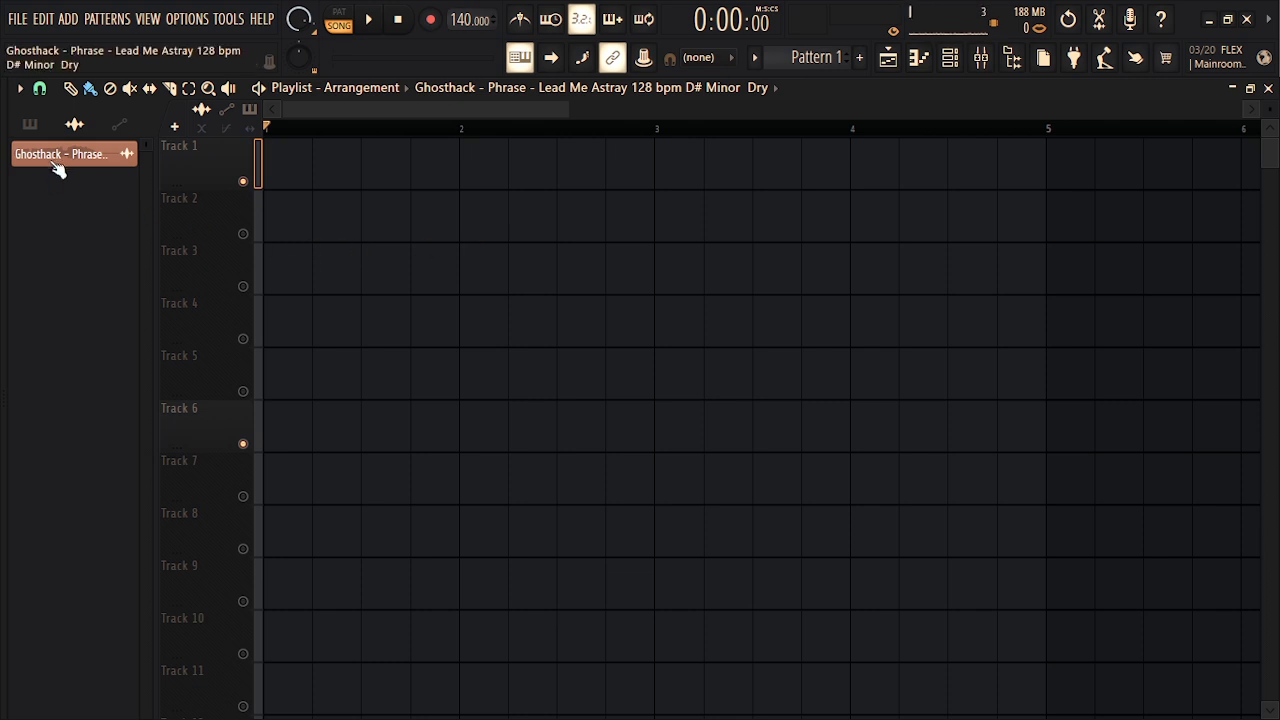
Place the Lead Me Astray vocal sample at the start of Track 1 and open it in the Newtone pitch corrector
left_click_drag(58, 166, 305, 170)
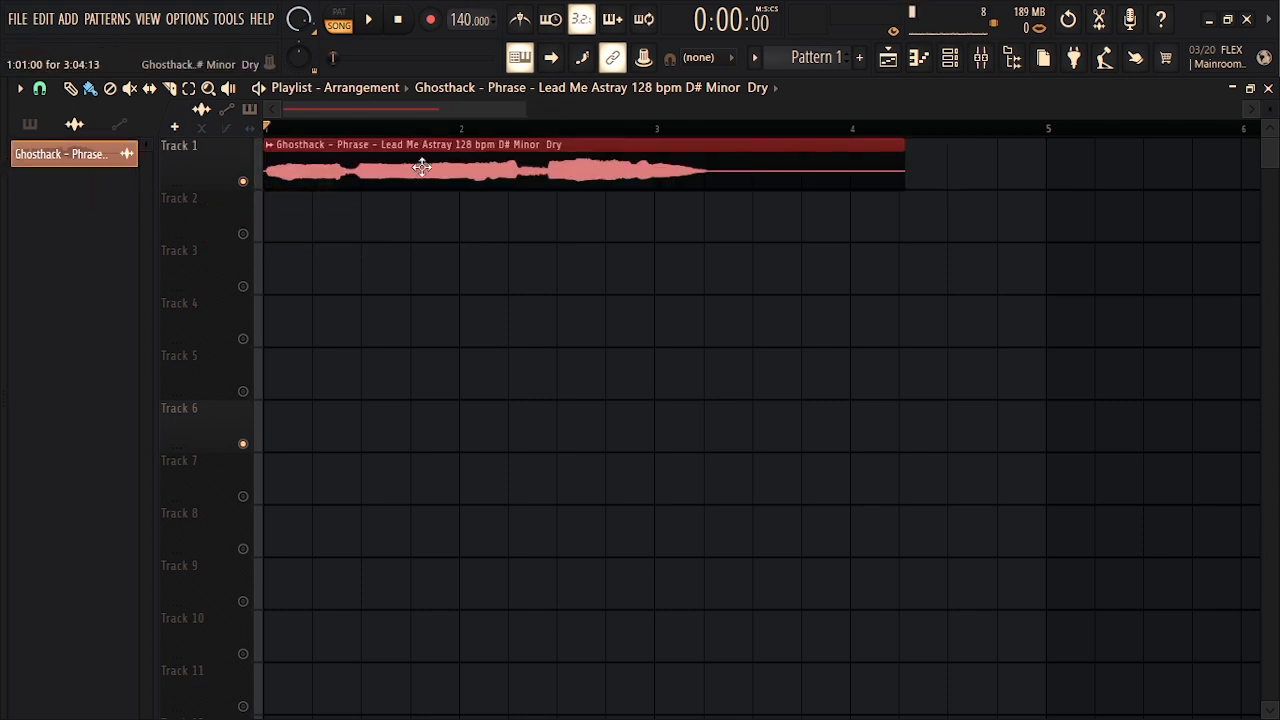
double_click(421, 167)
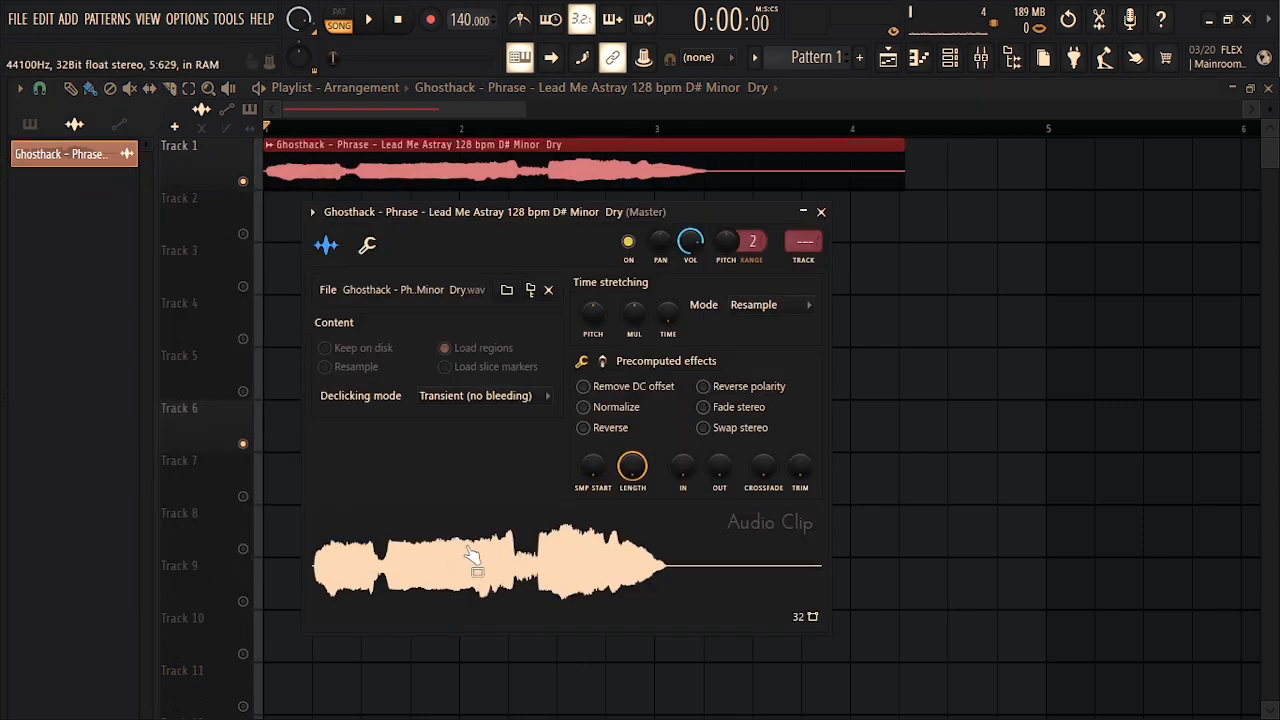
right_click(493, 565)
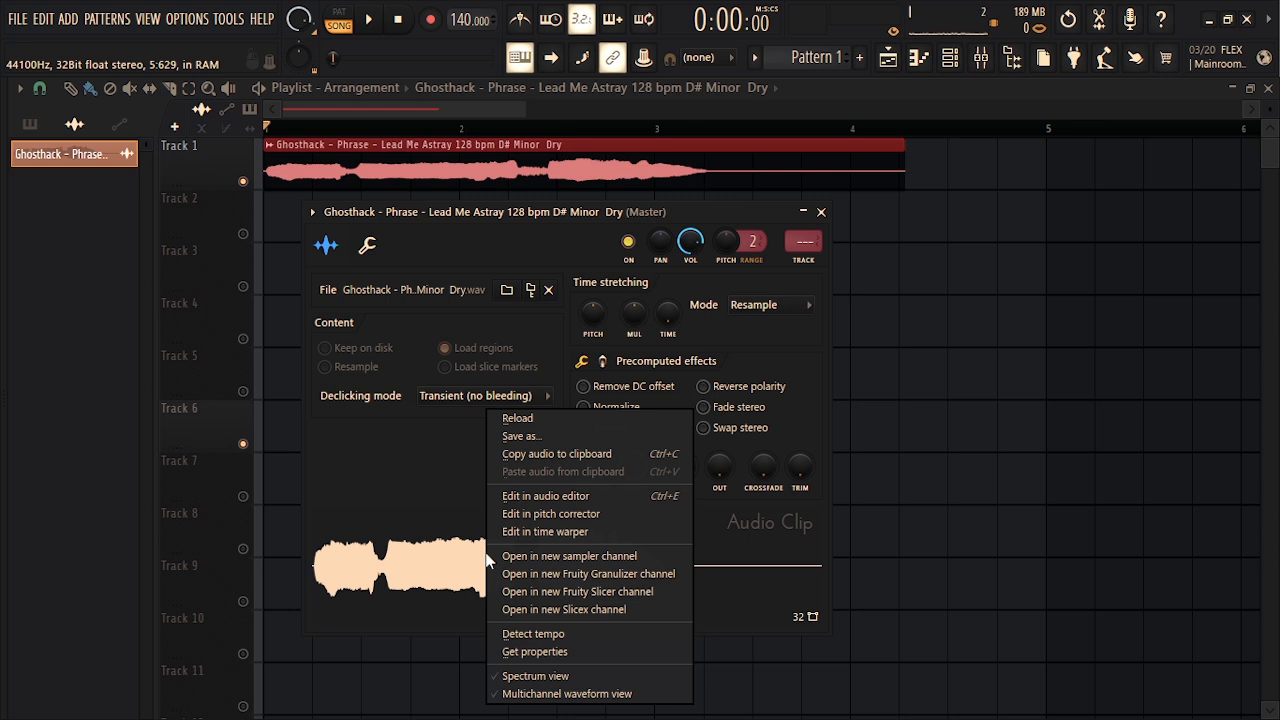
left_click(556, 515)
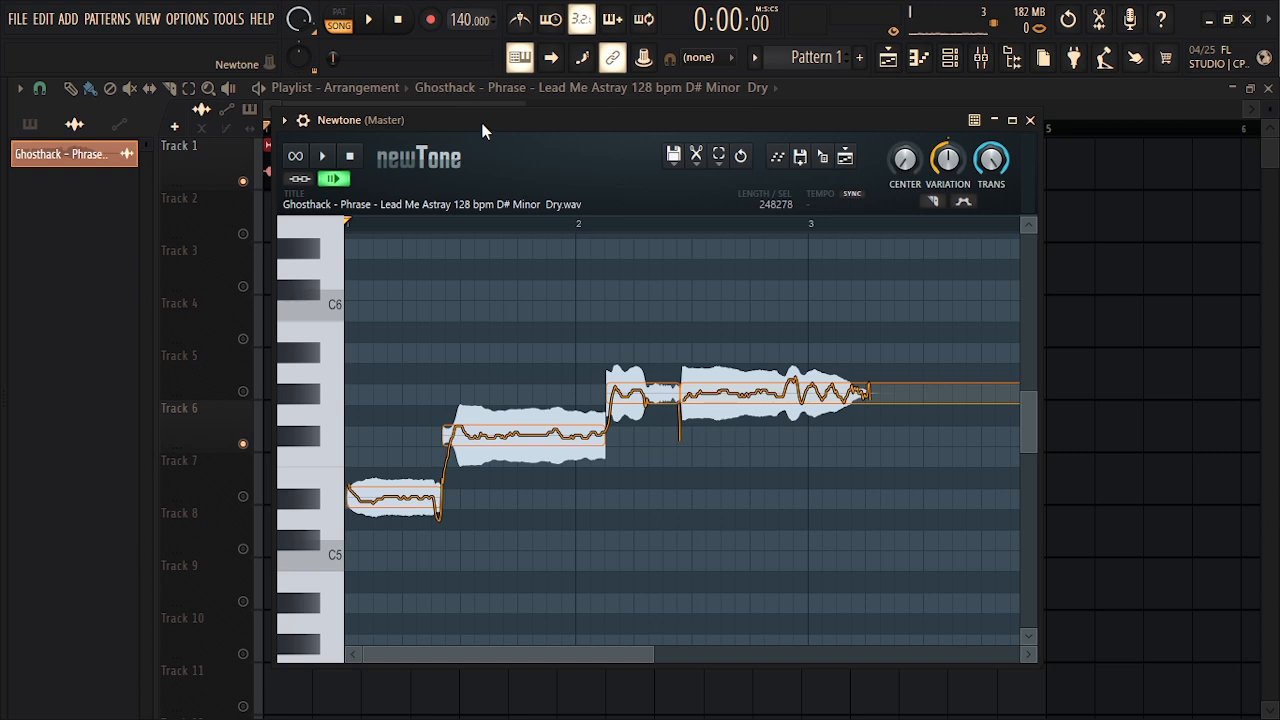
Reduce the vocal's pitch Variation to its minimum in Newtone and play back the flattened result
key("space")
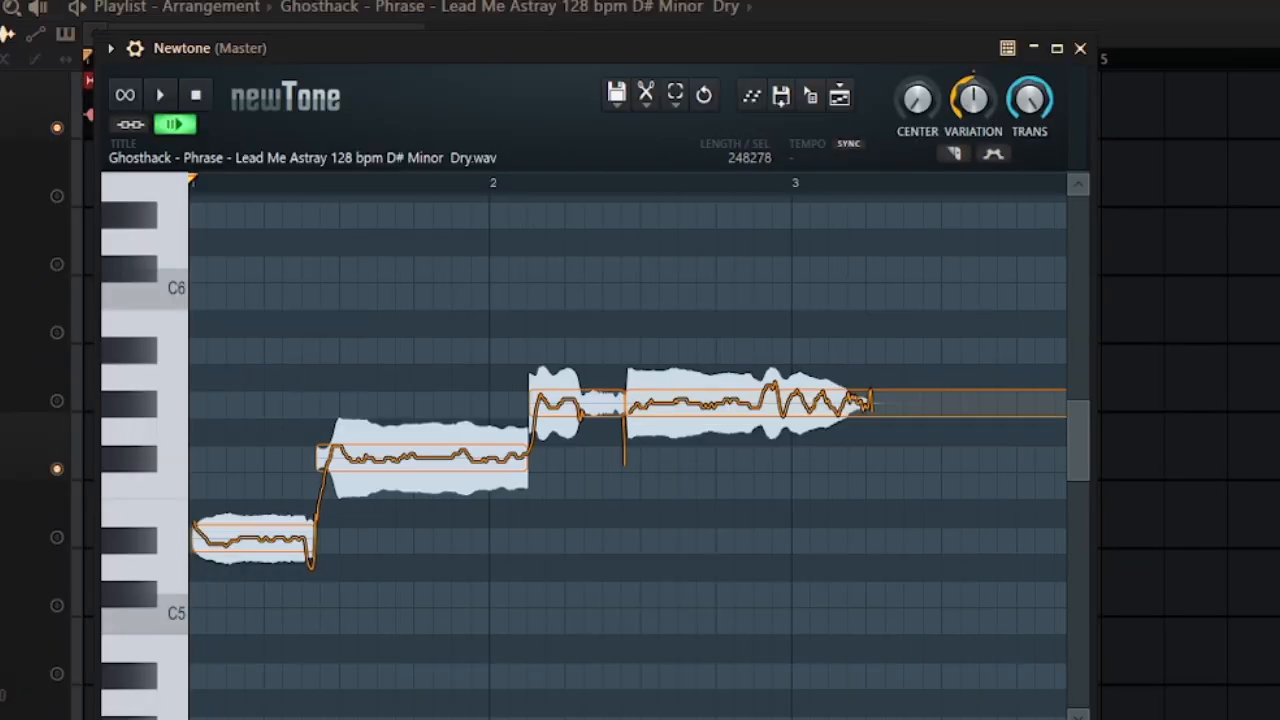
left_click_drag(972, 98, 972, 114)
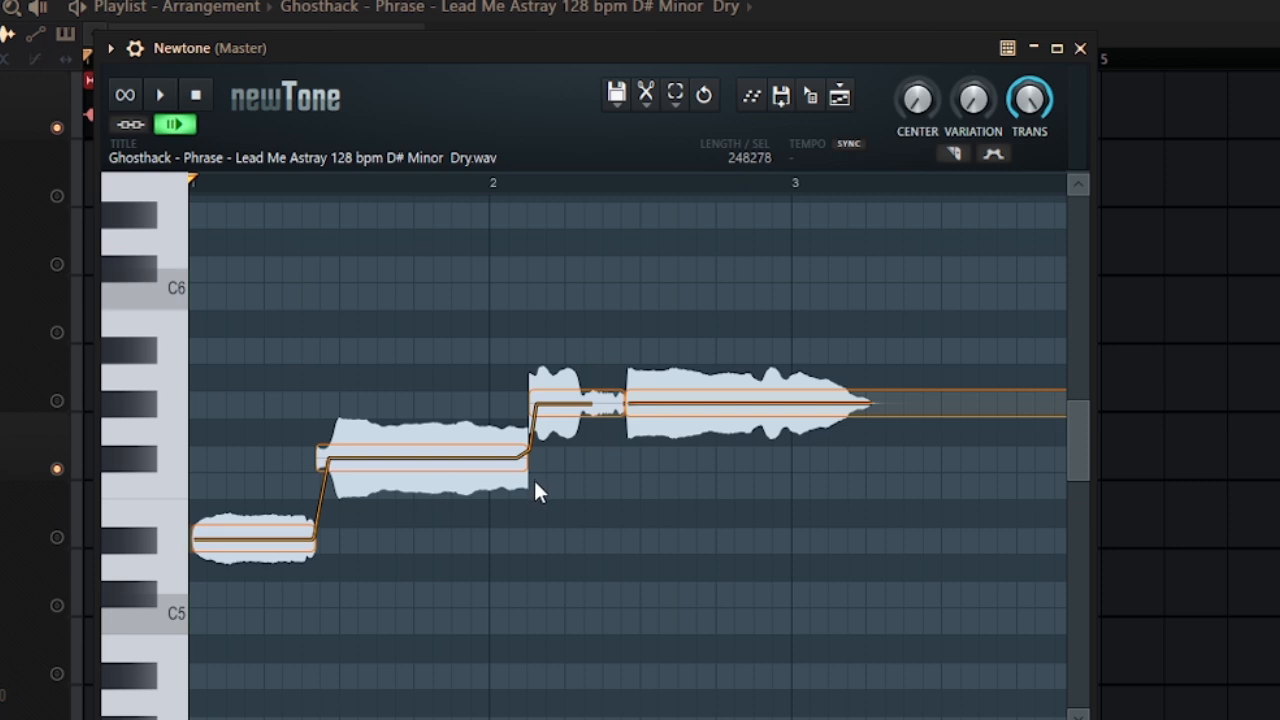
left_click_drag(360, 44, 336, 64)
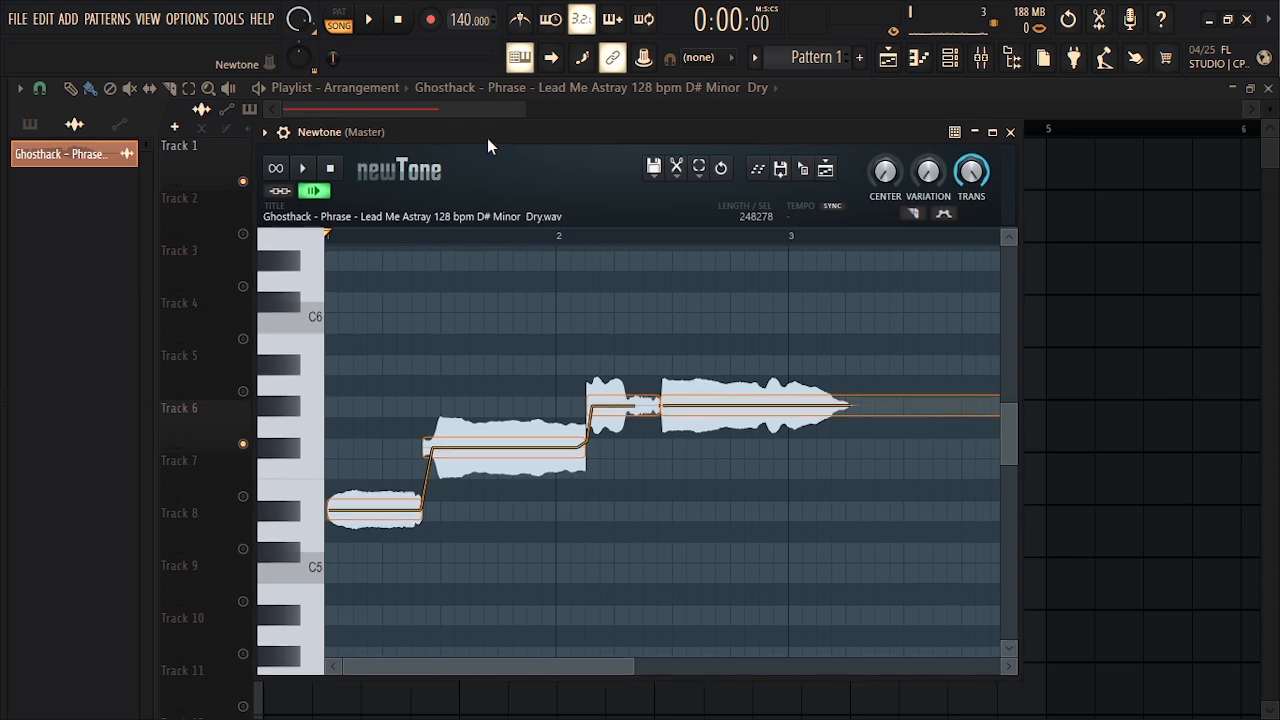
key("space")
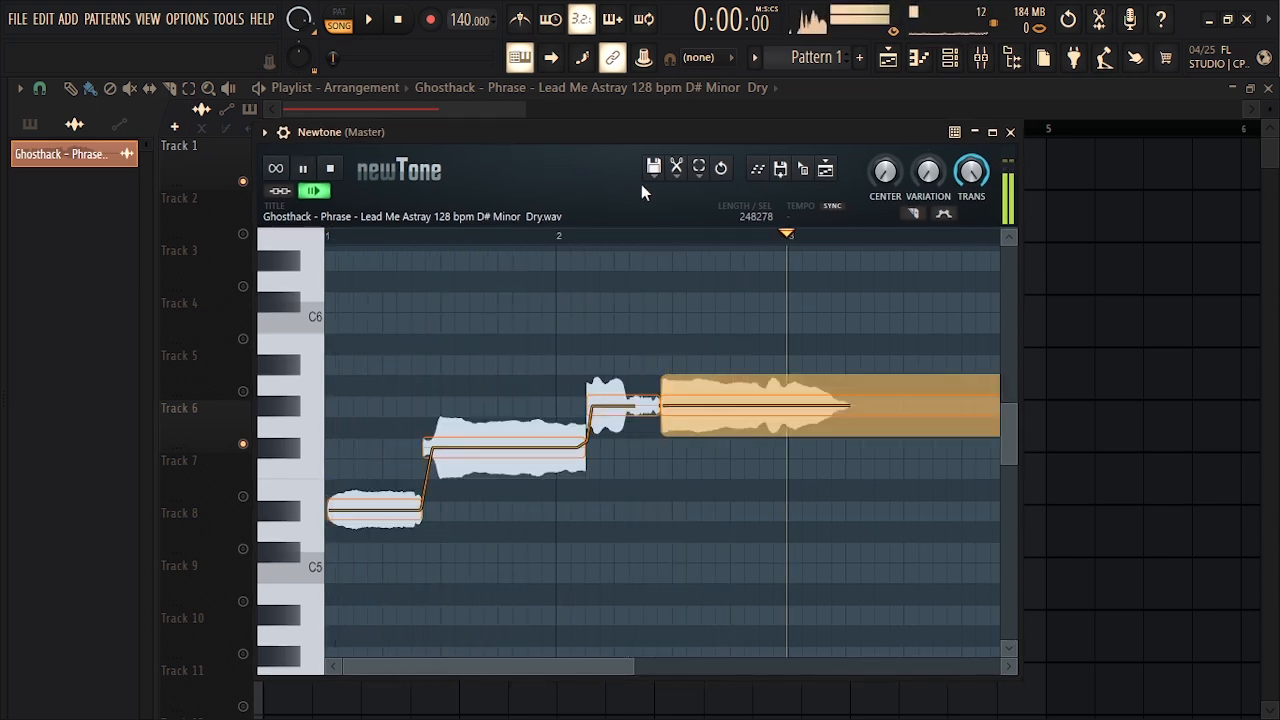
key("space")
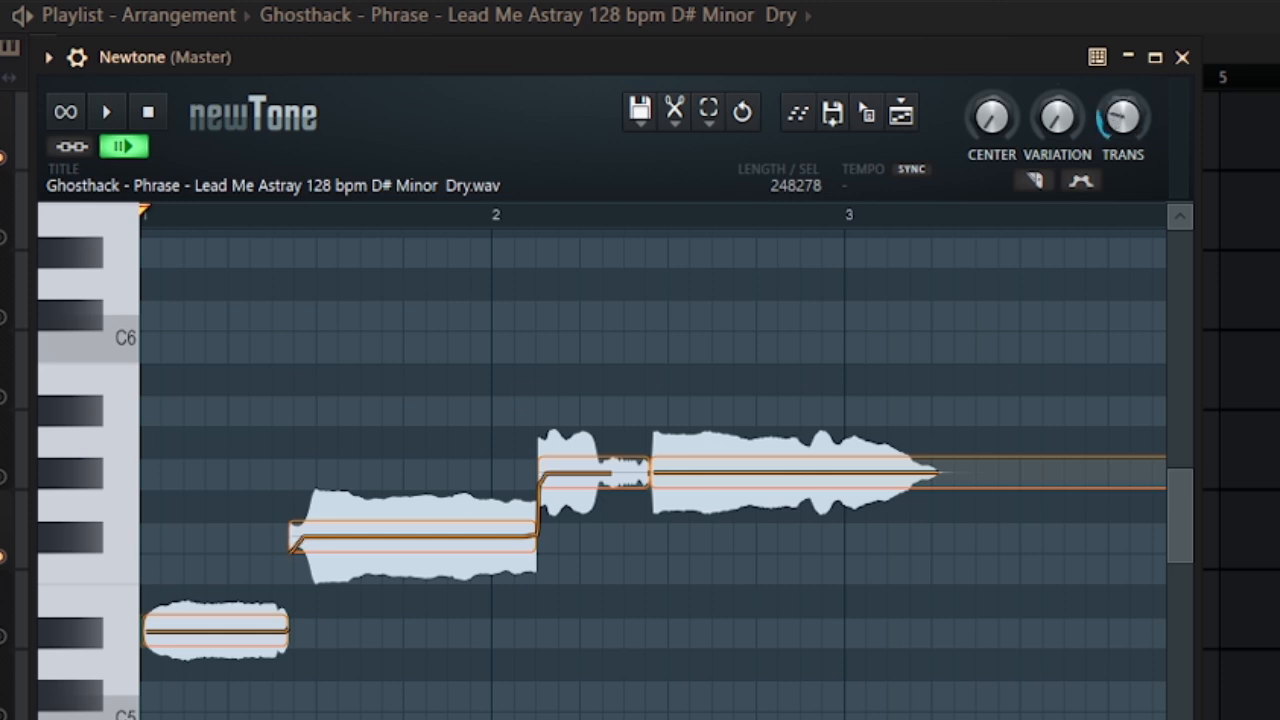
Try a Transition of 35% on the vocal's notes in Newtone and restore it to 100%
left_click_drag(1123, 117, 1123, 145)
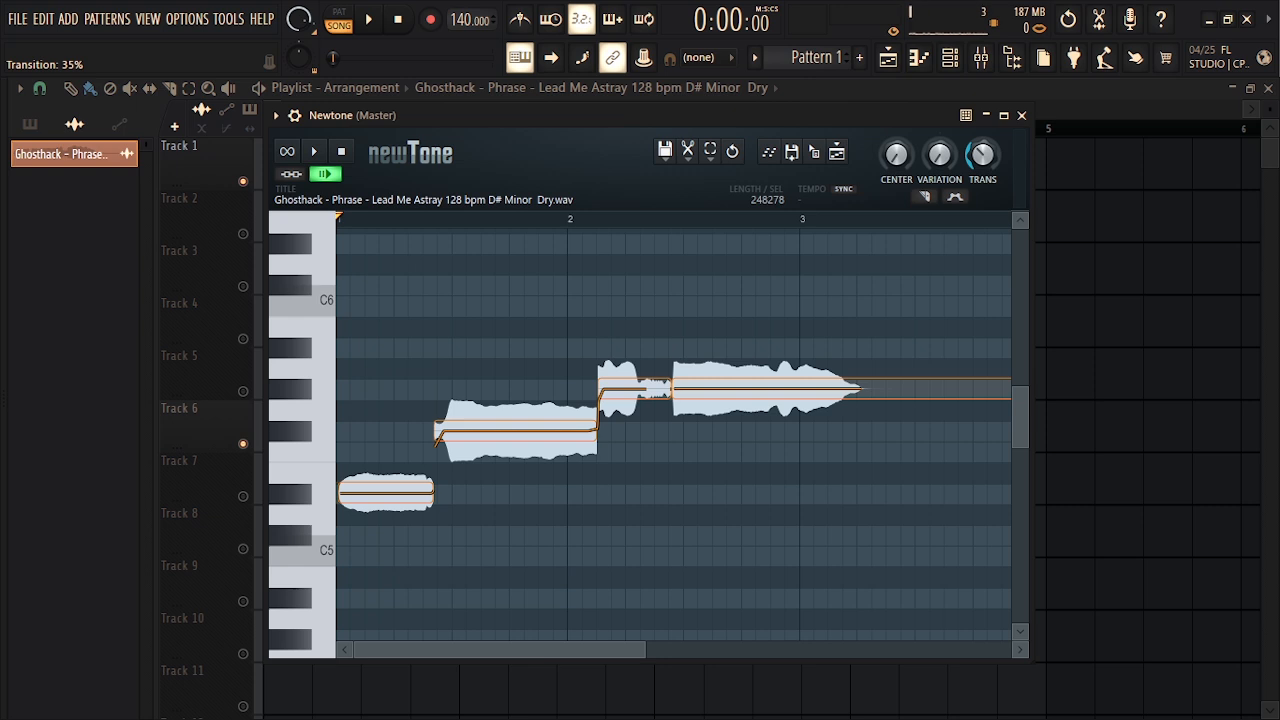
left_click_drag(984, 157, 983, 135)
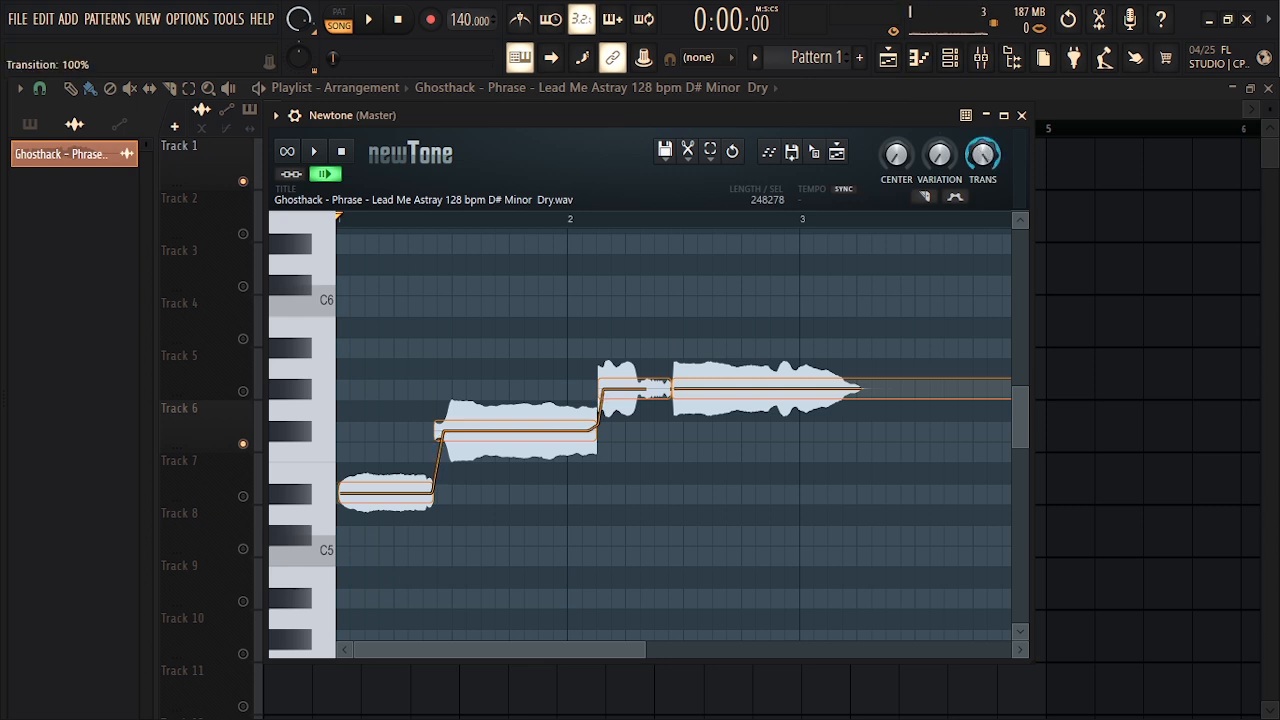
right_click(984, 159)
left_click(1011, 170)
right_click(938, 157)
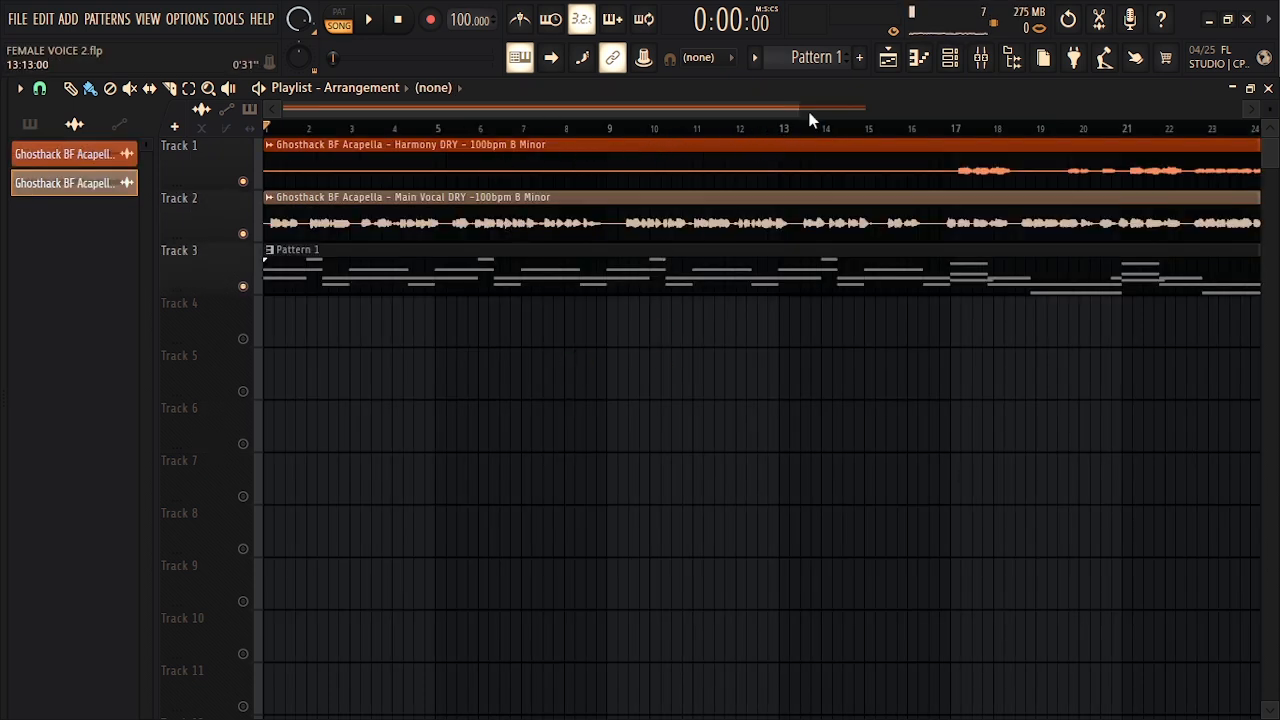
Play the arrangement from the start with the harmony, main vocal and Pattern 1 together
mouse_move(799, 108)
left_mouse_down()
mouse_move(841, 108)
mouse_move(803, 106)
left_mouse_up()
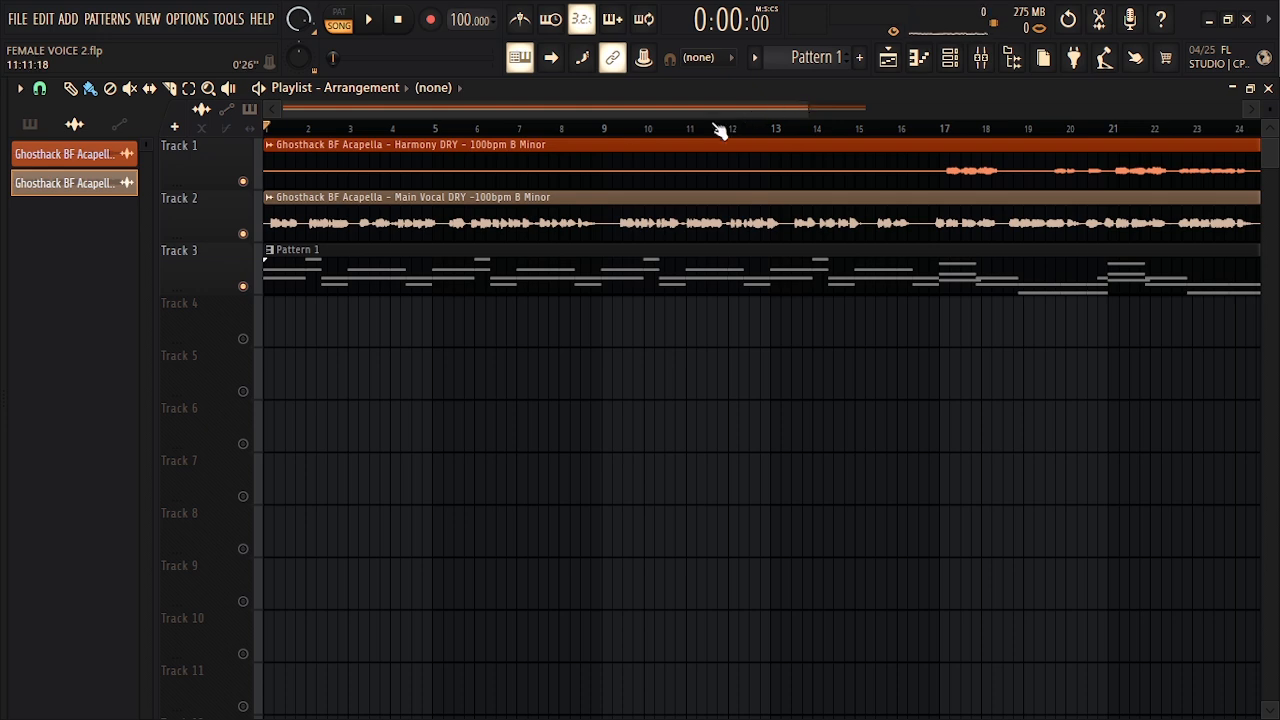
left_click_drag(806, 114, 711, 109)
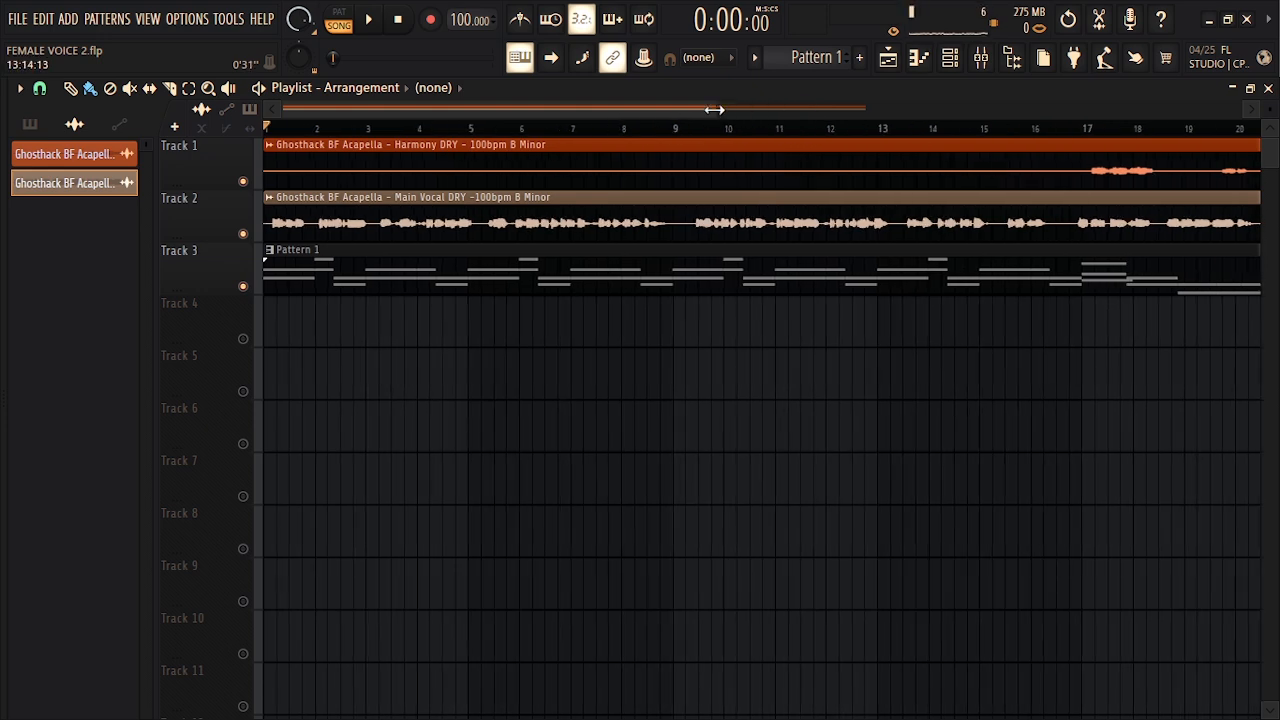
key("space")
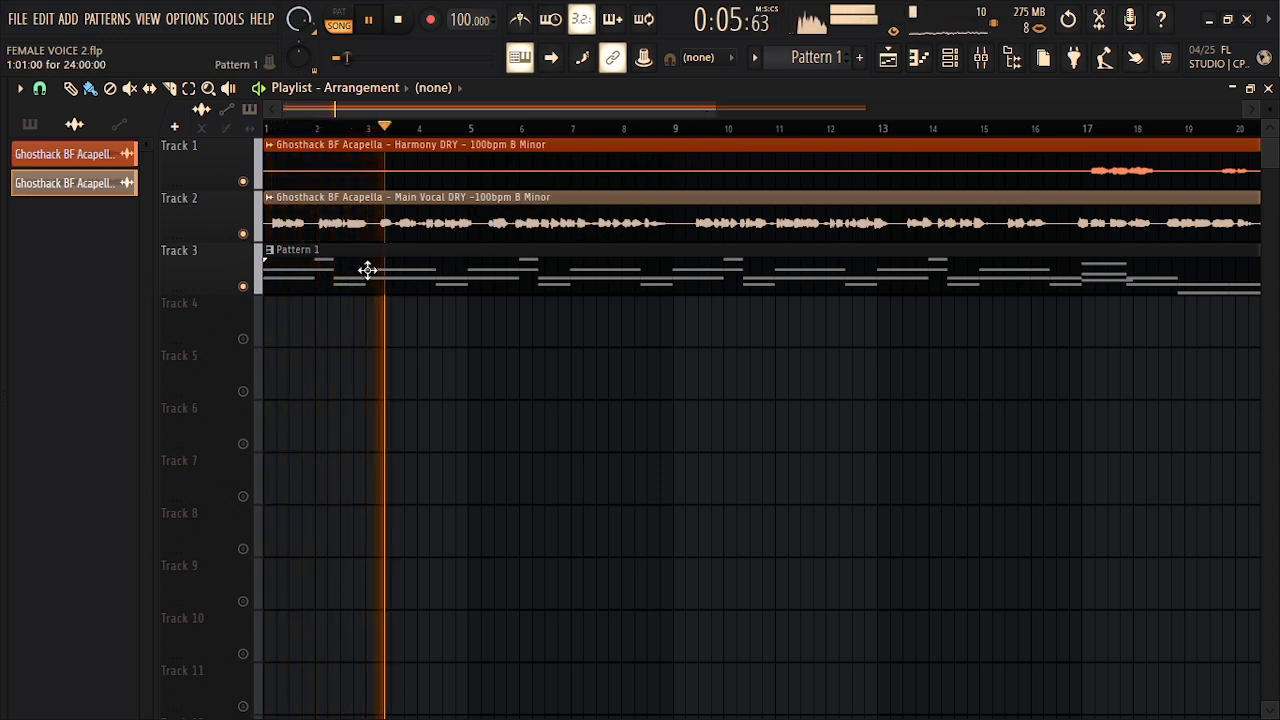
mouse_move(716, 108)
left_mouse_down()
mouse_move(800, 114)
mouse_move(735, 115)
left_mouse_up()
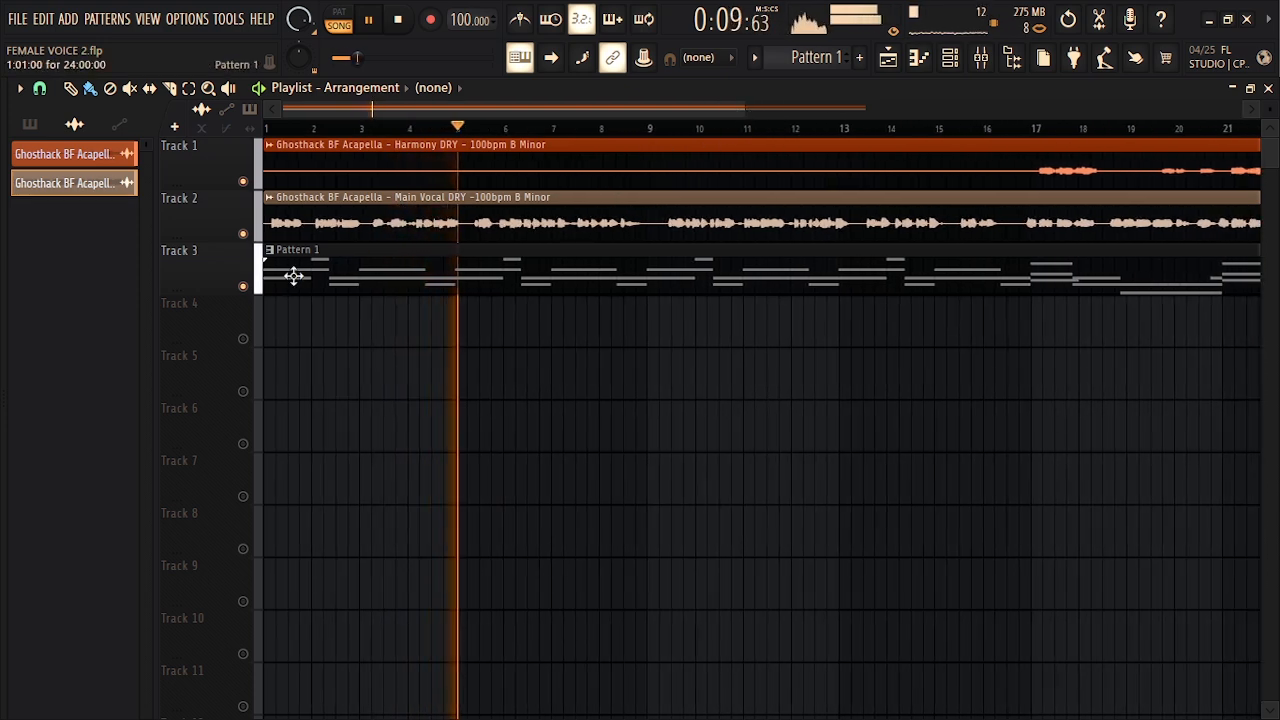
Mute Track 3 containing Pattern 1 and play back the vocals on their own
left_click(242, 286)
key("space")
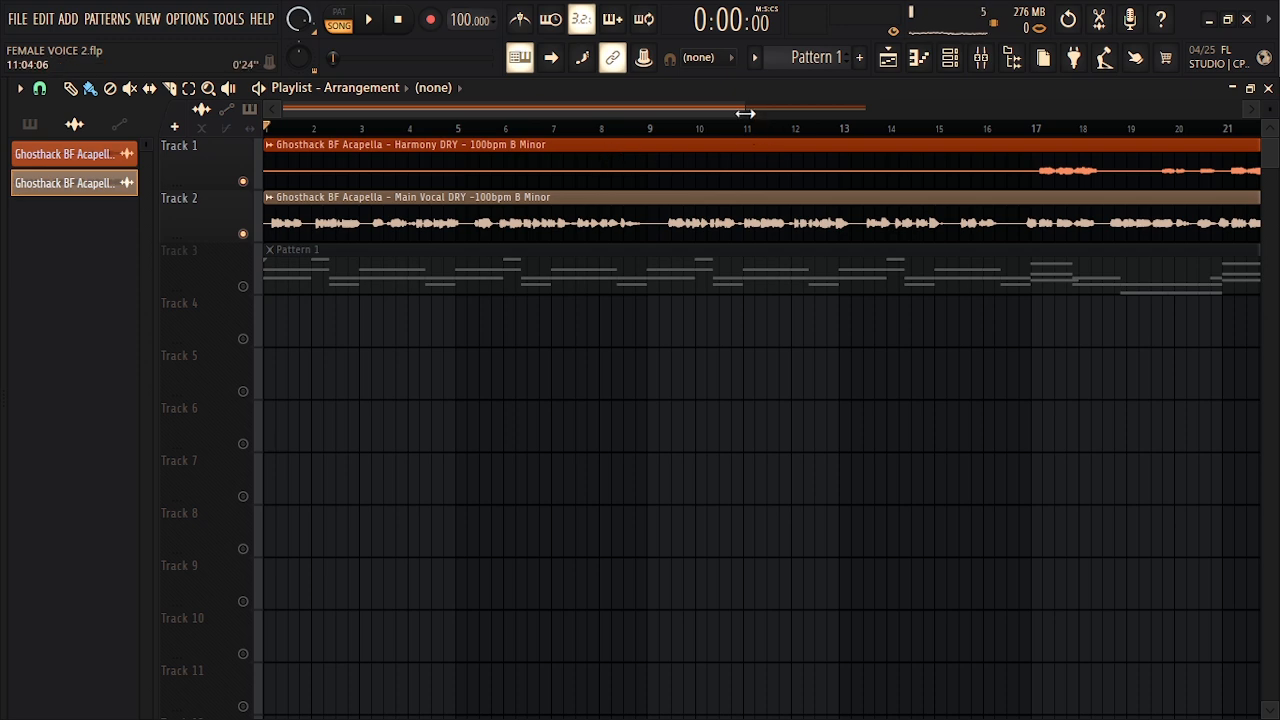
key("space")
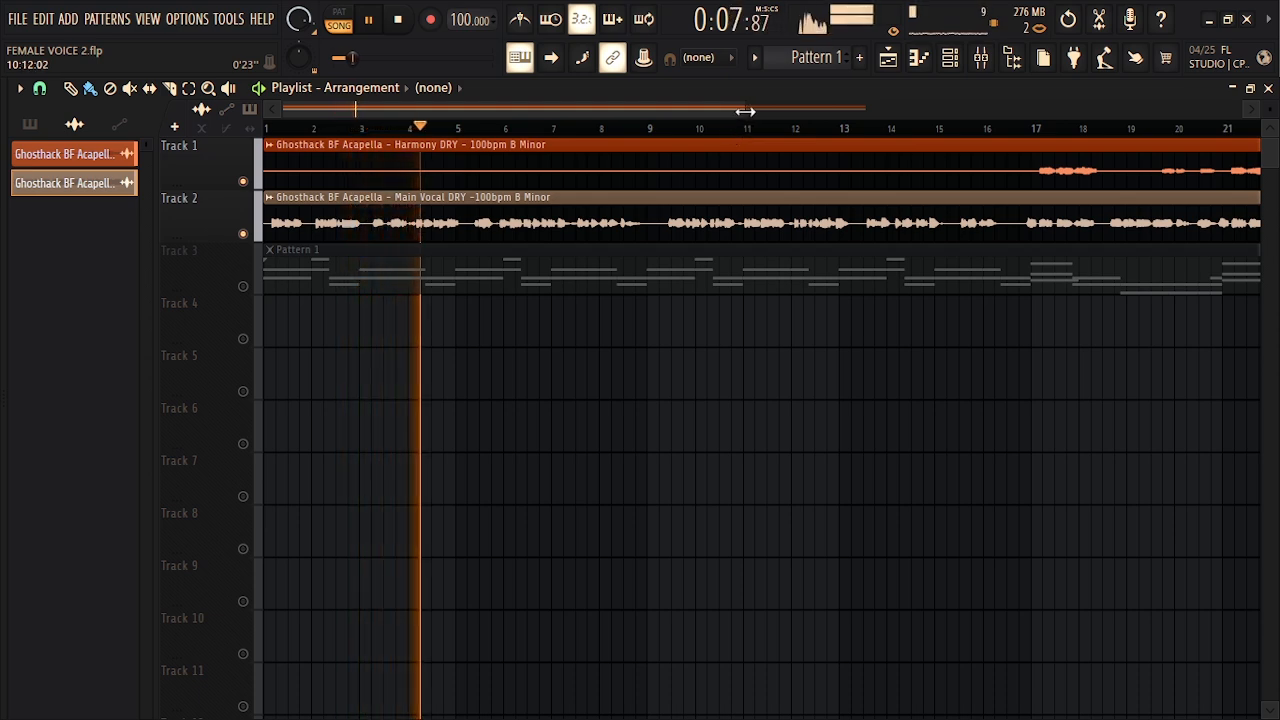
key("space")
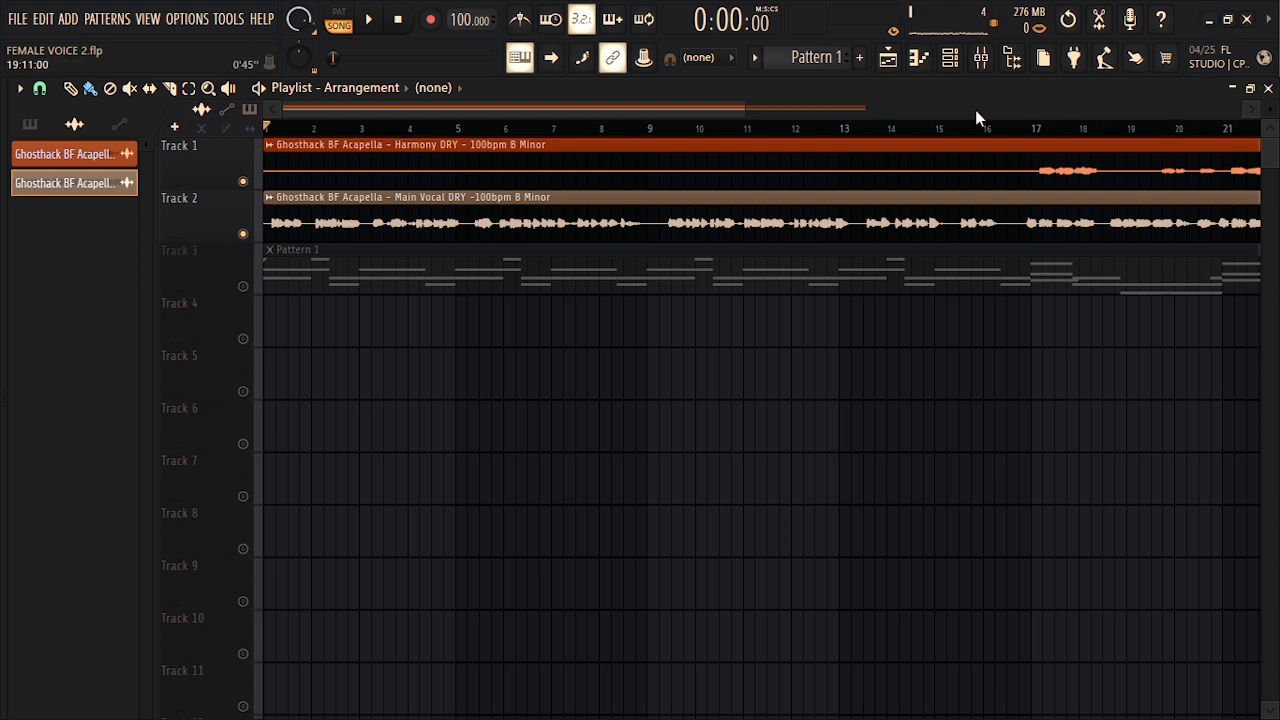
Open the Main Vocal DRY clip's channel settings and show its Insert 1 effects in the mixer
double_click(741, 221)
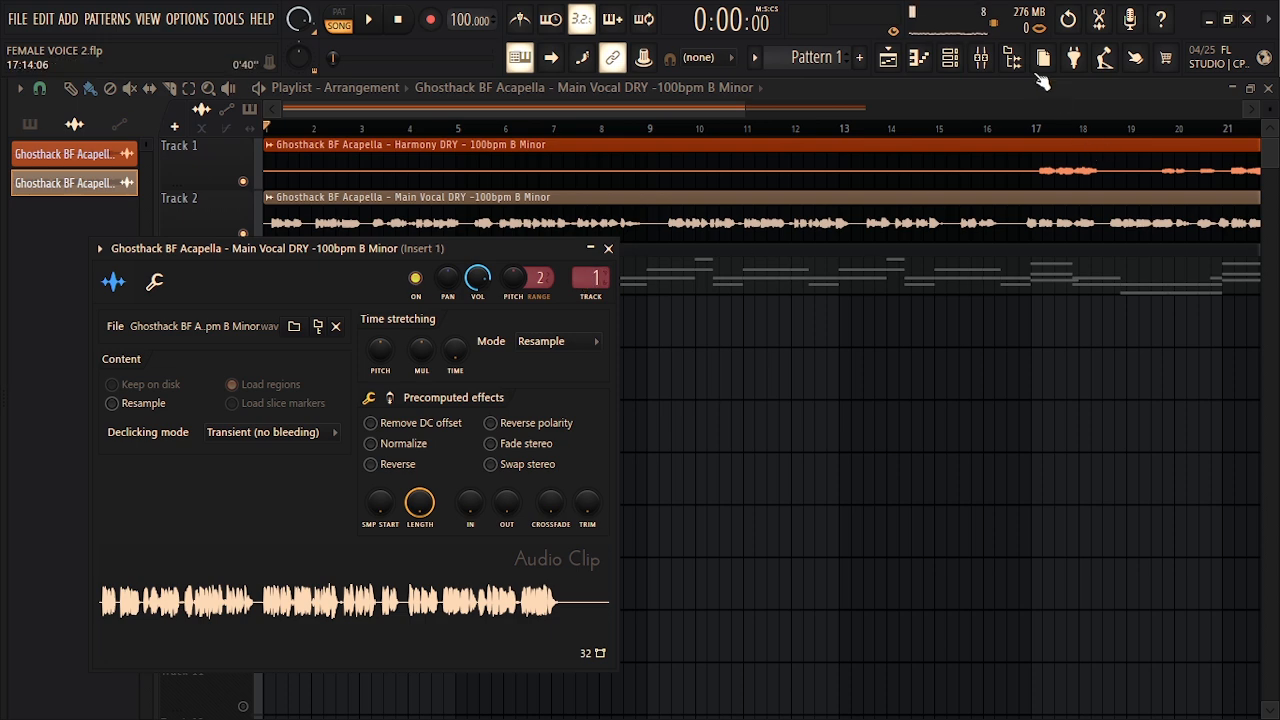
left_click(980, 57)
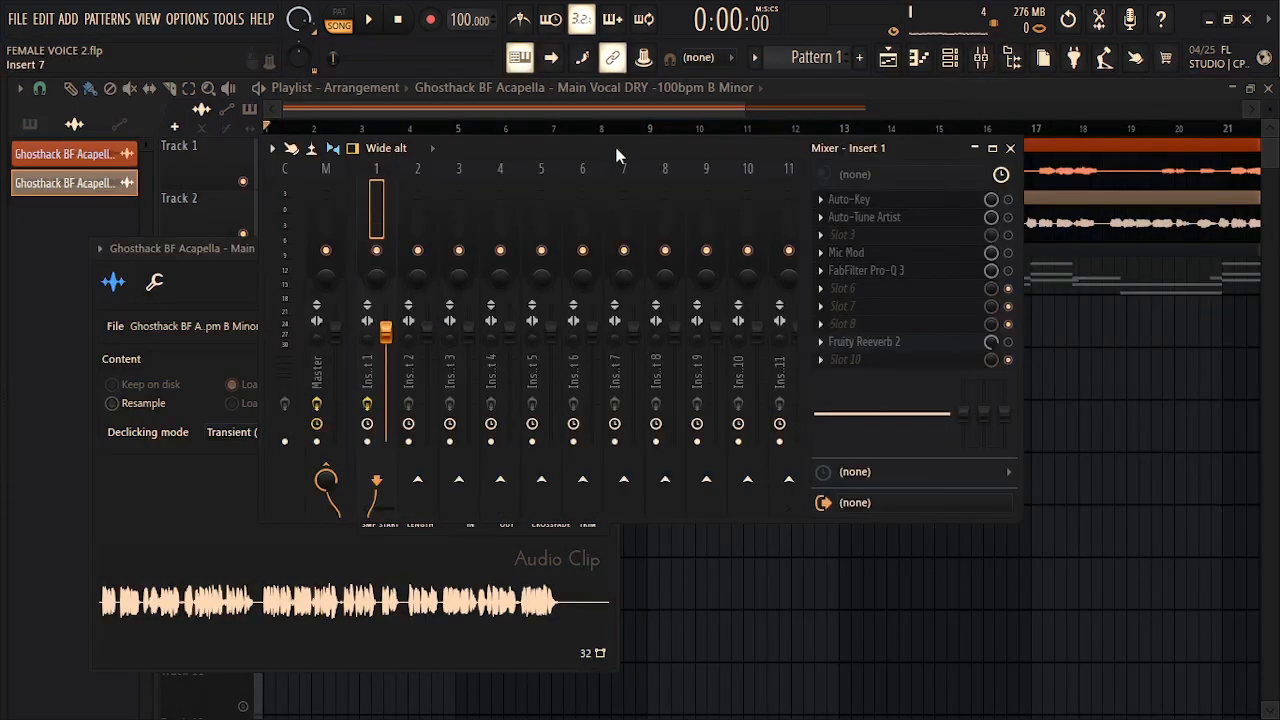
left_click_drag(617, 155, 700, 231)
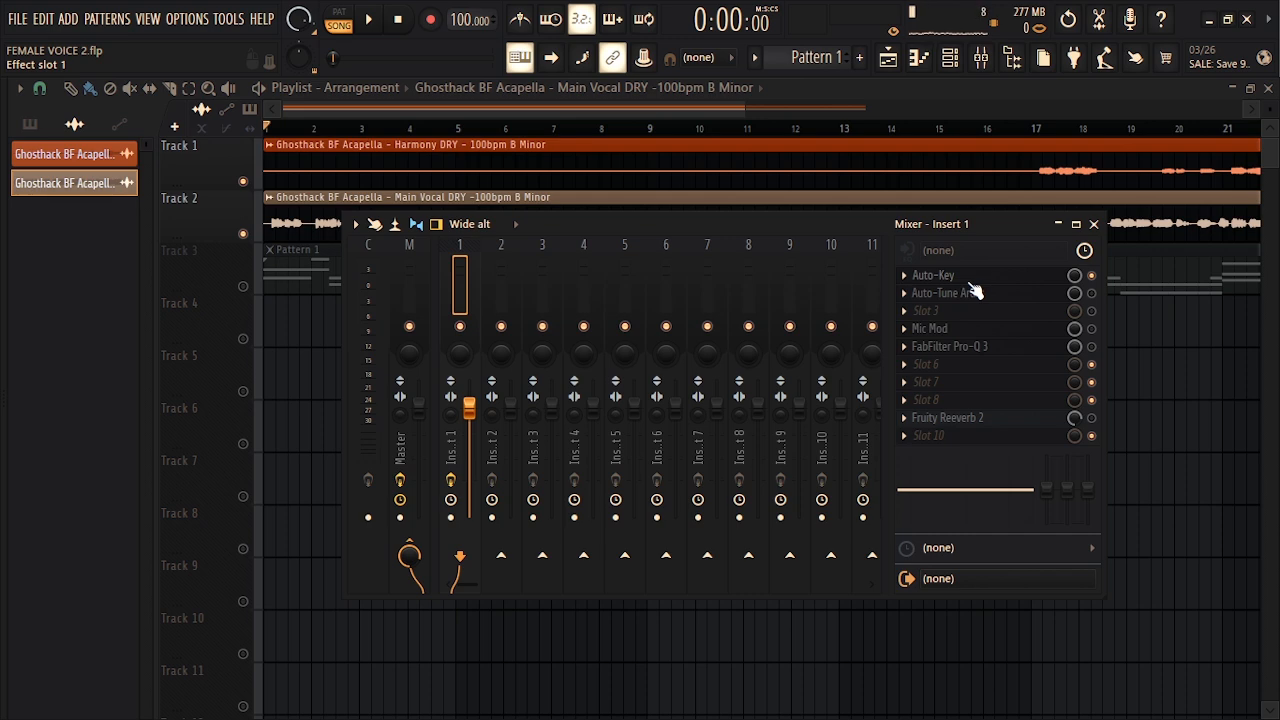
Open the Auto-Key and Auto-Tune Artist effects on Insert 1 and arrange their windows side by side
left_click(945, 277)
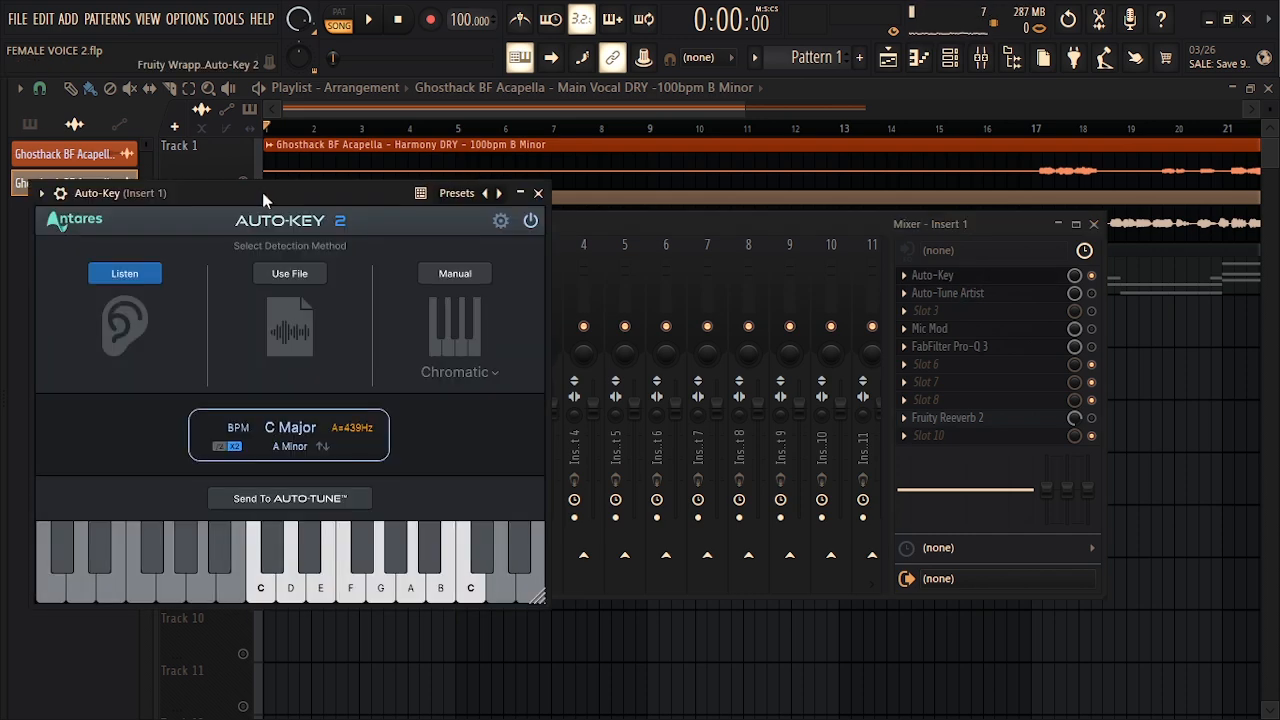
left_click_drag(262, 192, 249, 193)
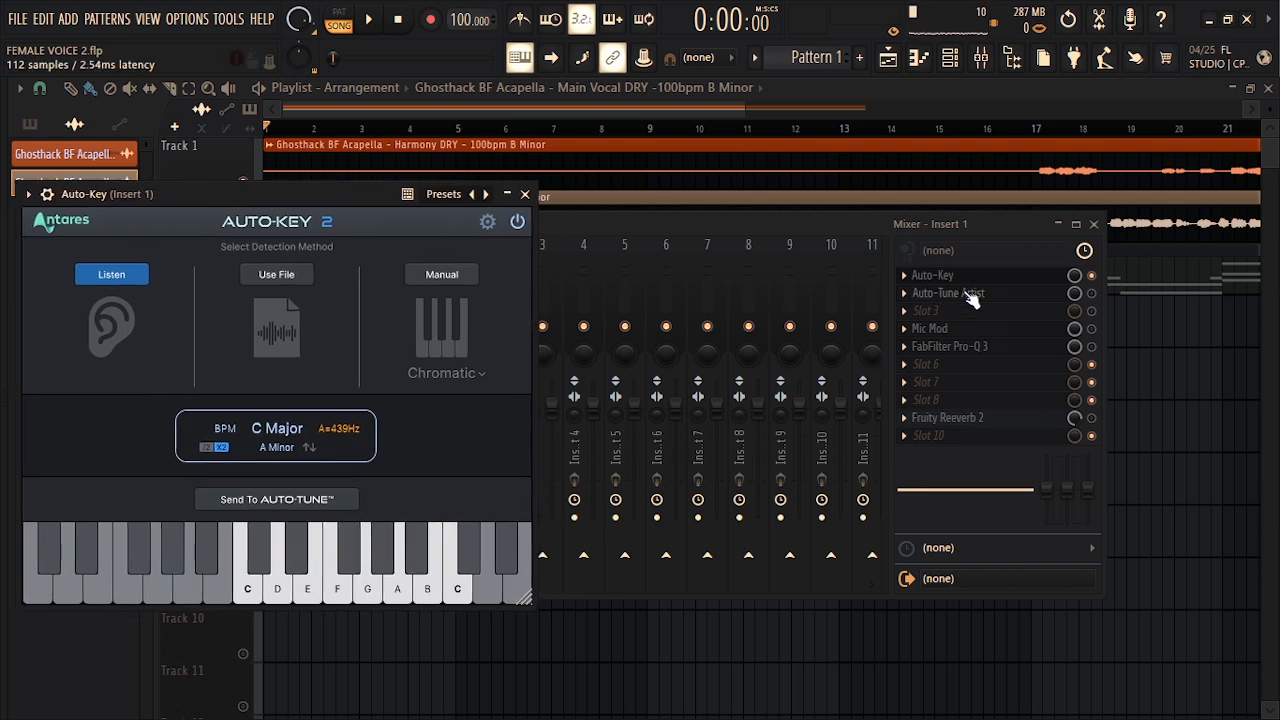
left_click(942, 295)
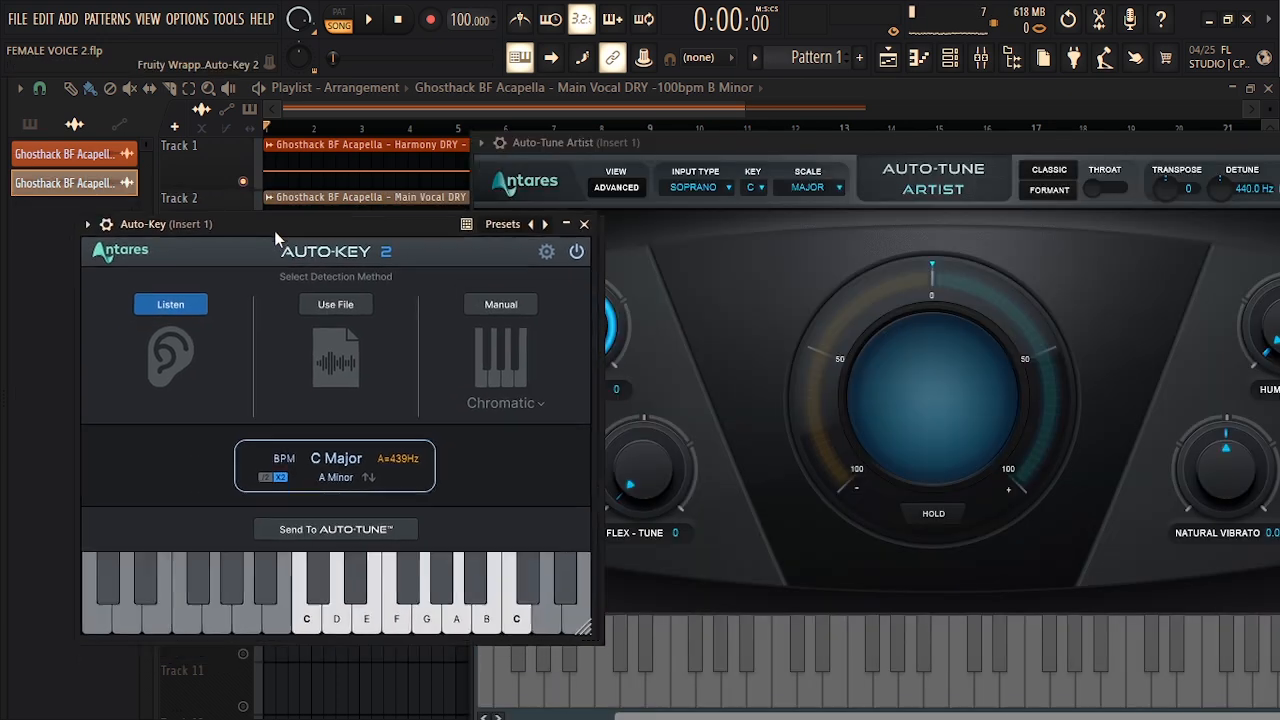
left_click_drag(274, 230, 228, 221)
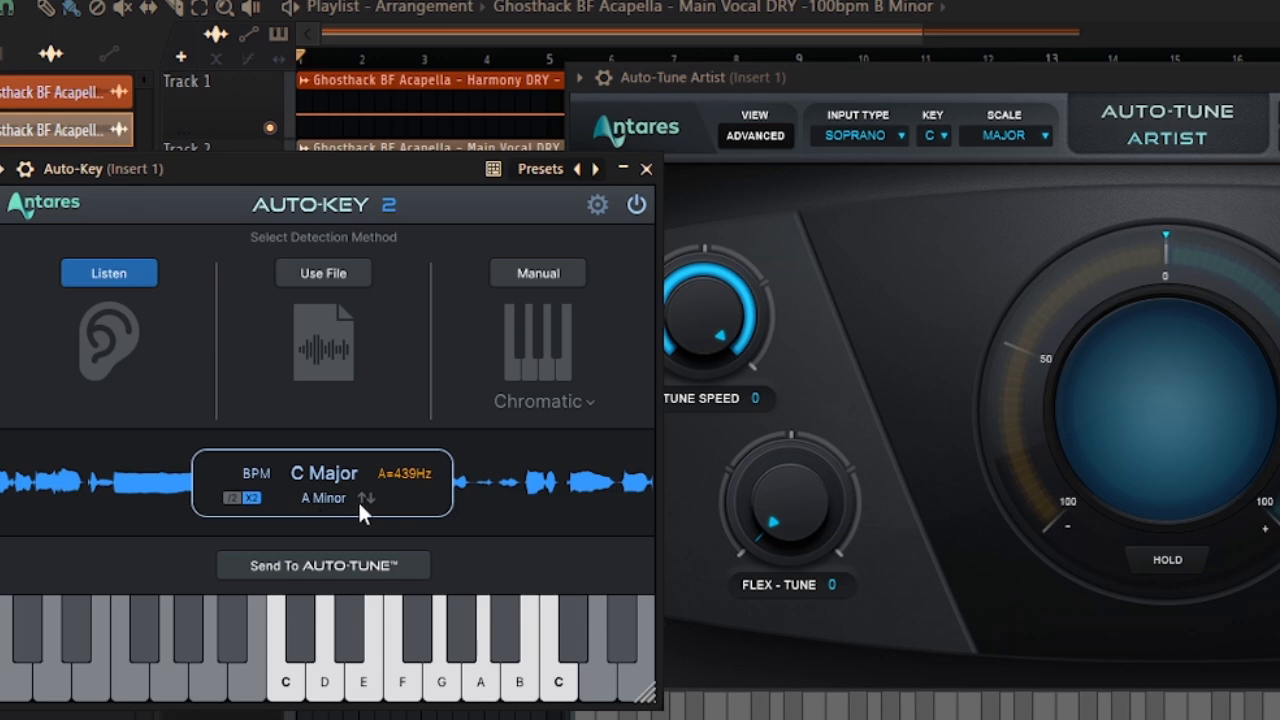
Switch Auto-Key's key to the relative A Minor and send it to Auto-Tune Artist
left_click(368, 498)
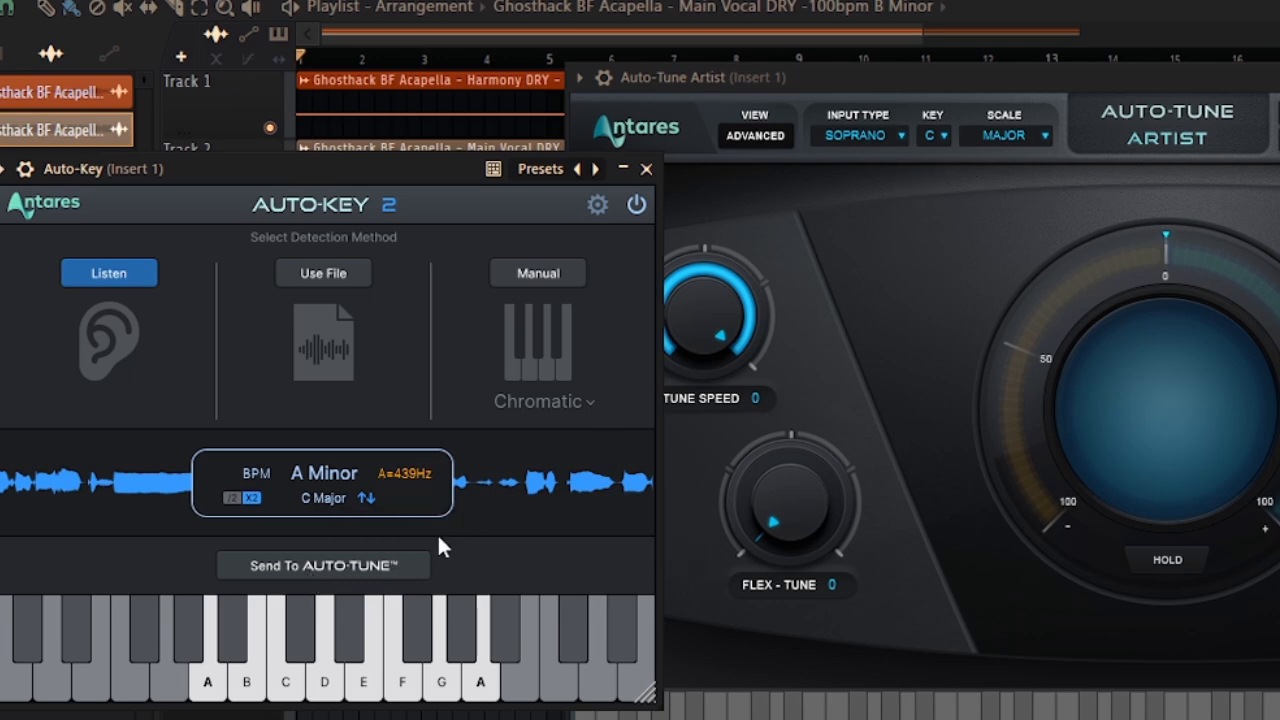
left_click(351, 566)
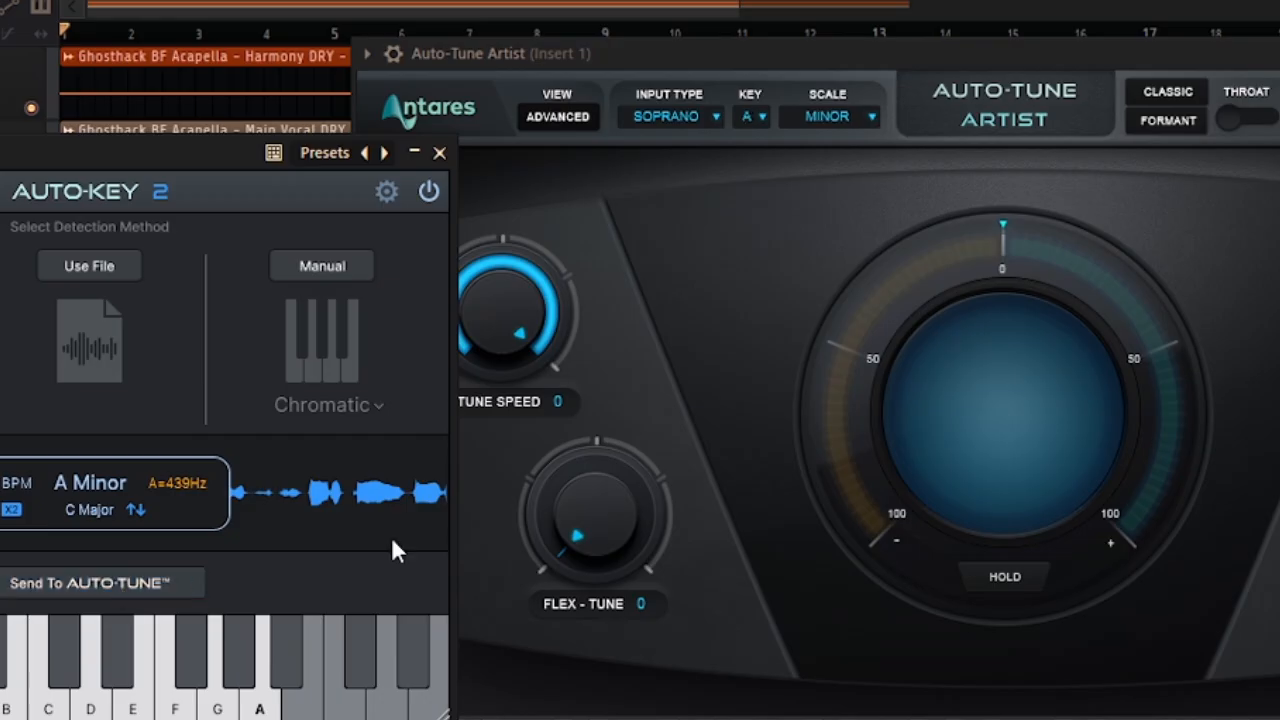
left_click_drag(889, 55, 565, 51)
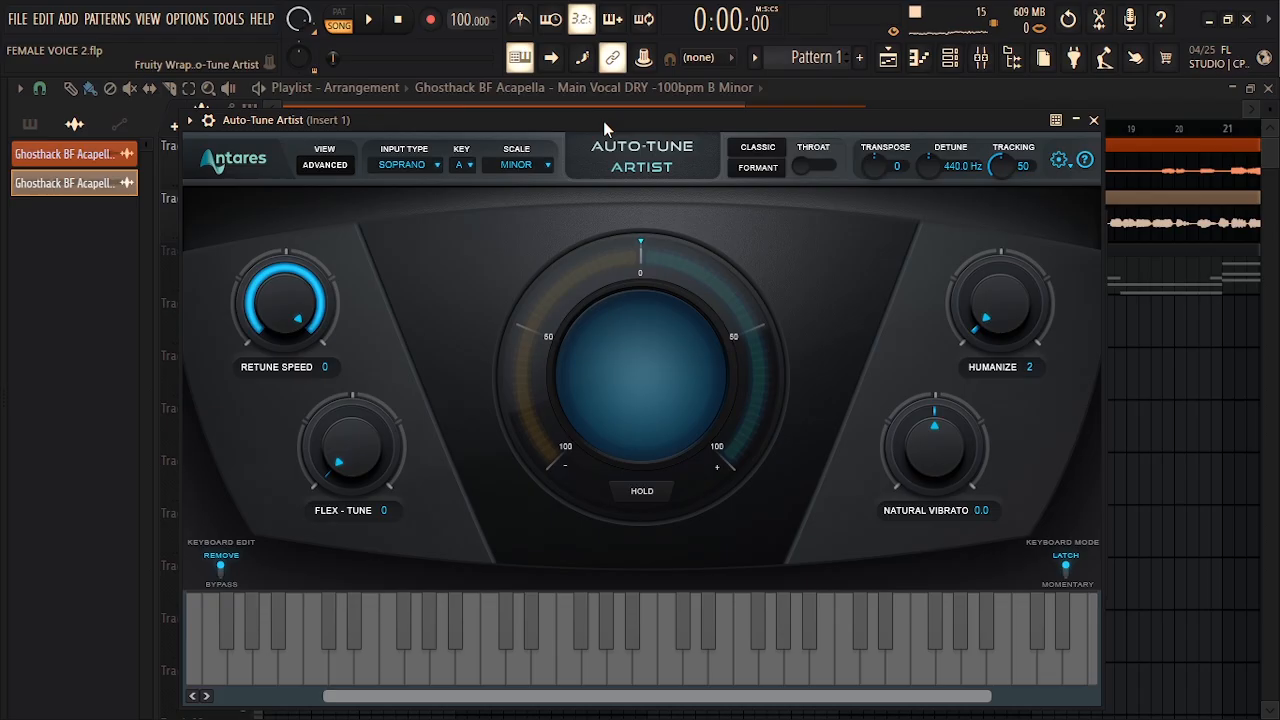
mouse_move(545, 122)
left_mouse_down()
mouse_move(564, 129)
mouse_move(528, 128)
left_mouse_up()
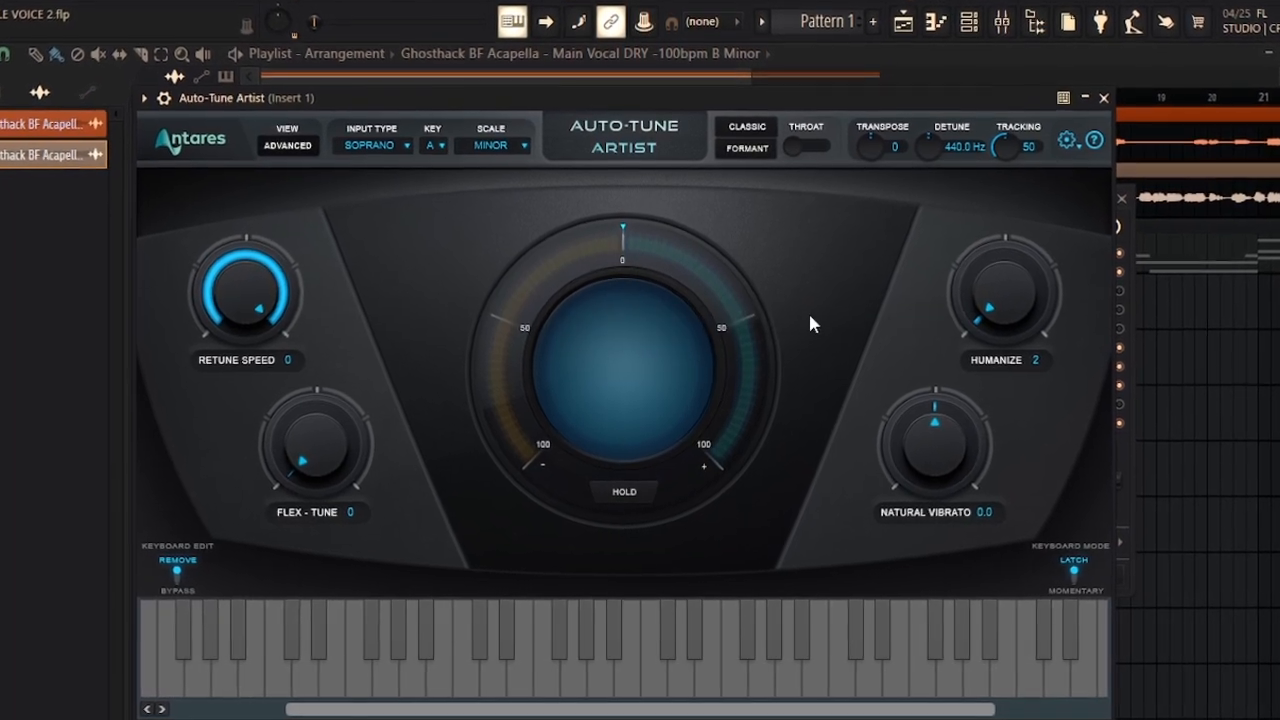
left_click(500, 146)
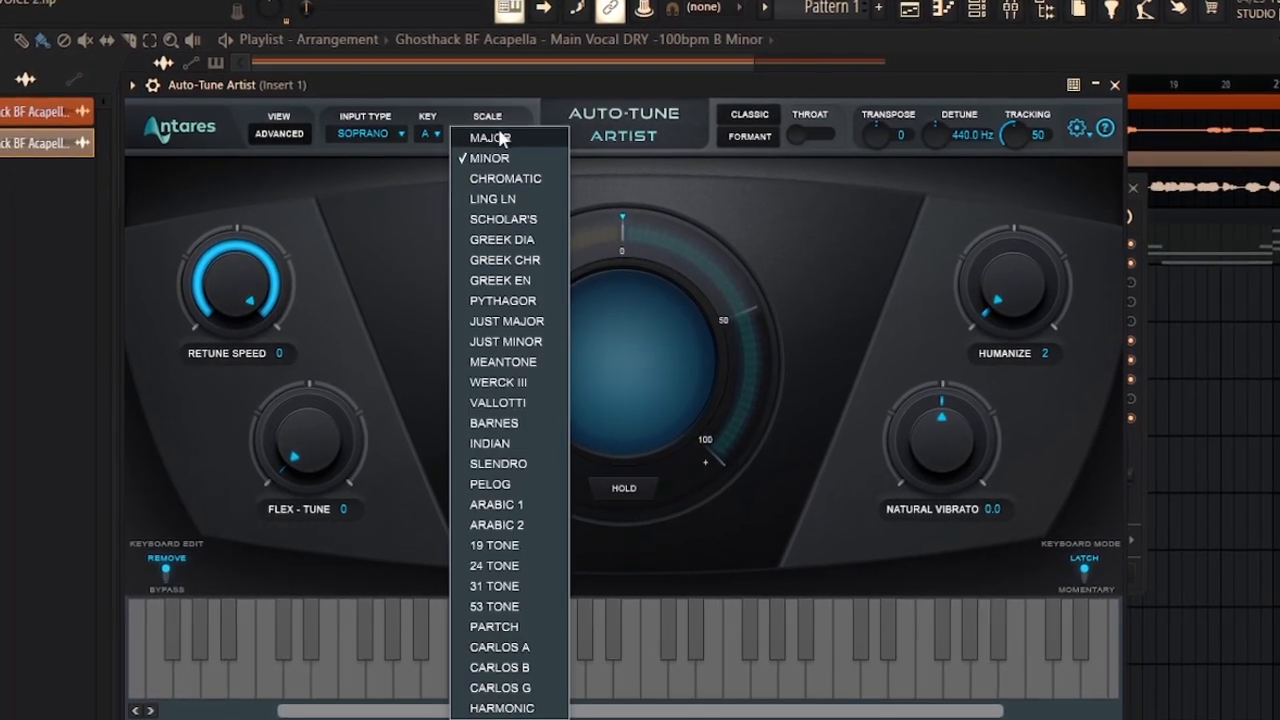
left_click(427, 133)
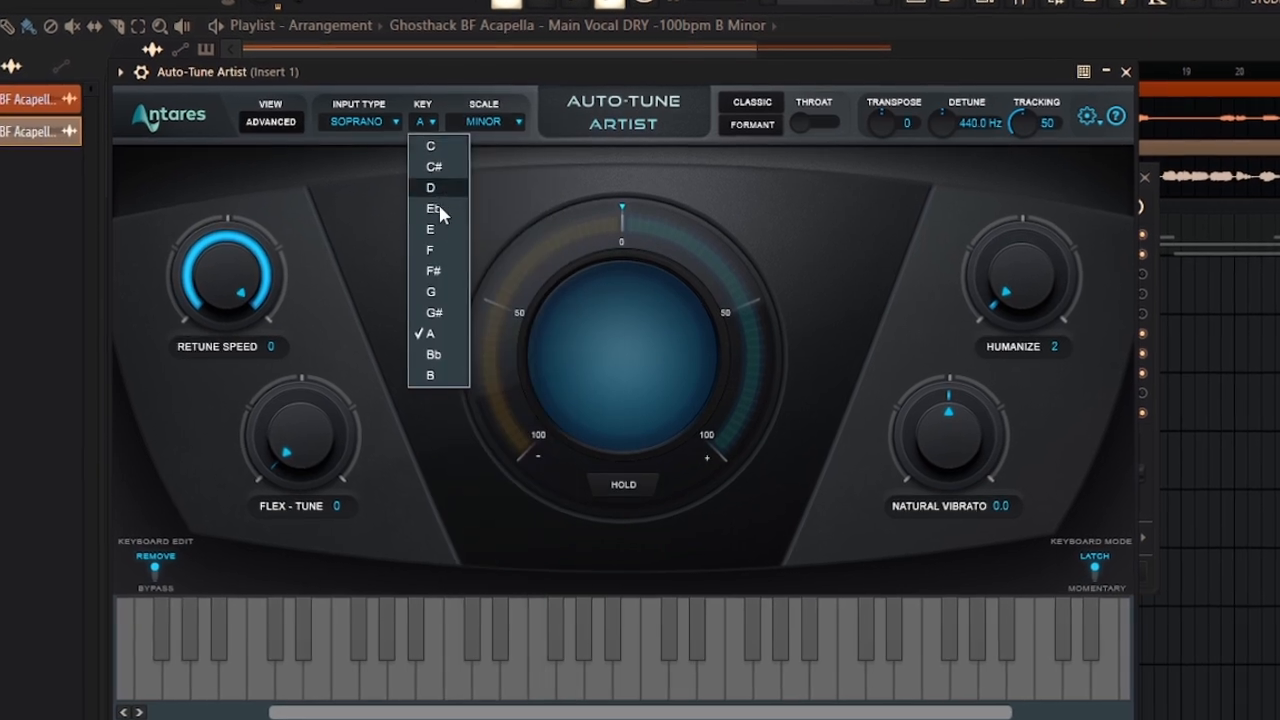
left_click(521, 184)
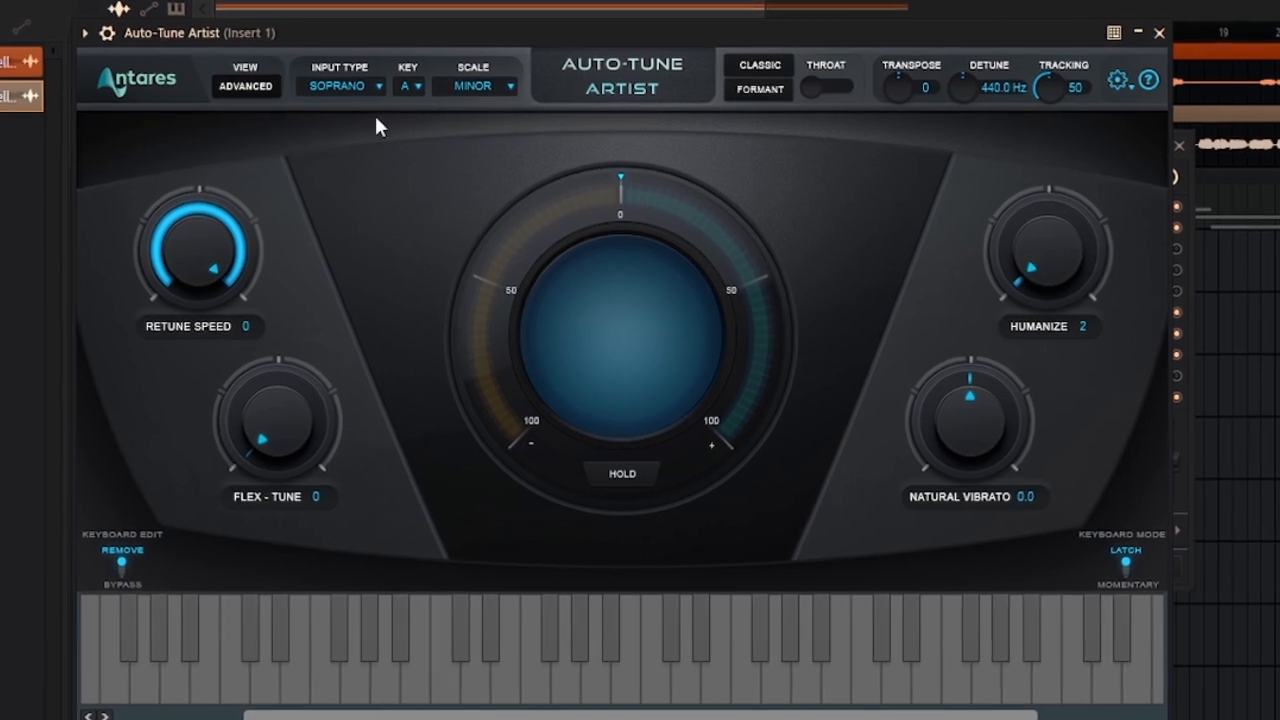
Set the input type in Auto-Tune Artist to Low Male
left_click(323, 76)
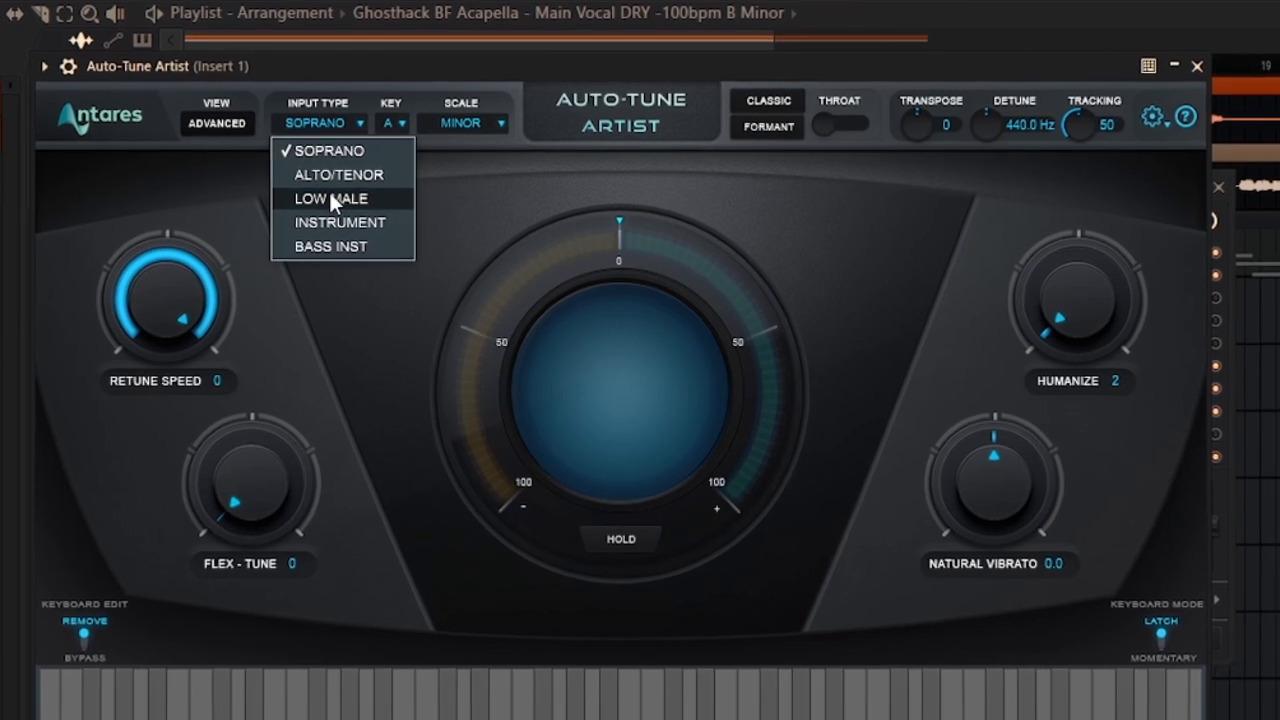
left_click(332, 199)
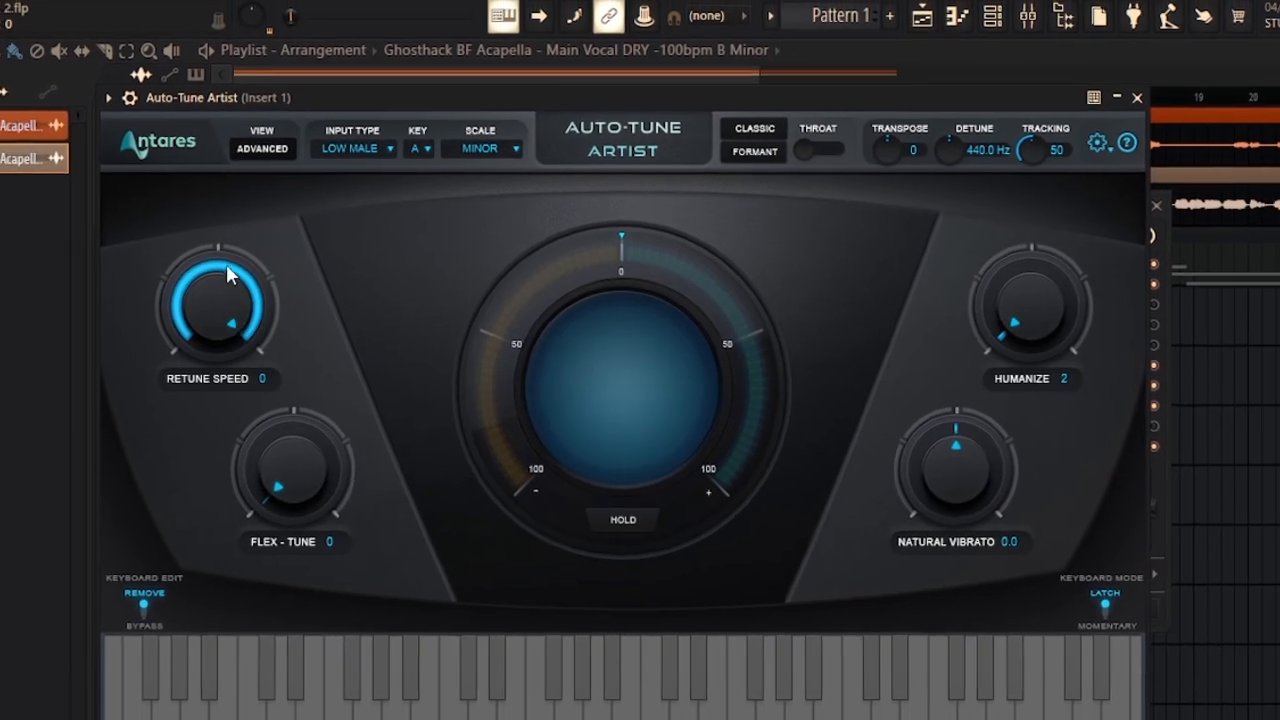
Try a Retune Speed of 21, 10 and 3 in Auto-Tune Artist, and raise Humanize to 34
mouse_move(226, 300)
left_mouse_down()
mouse_move(237, 396)
mouse_move(237, 309)
left_mouse_up()
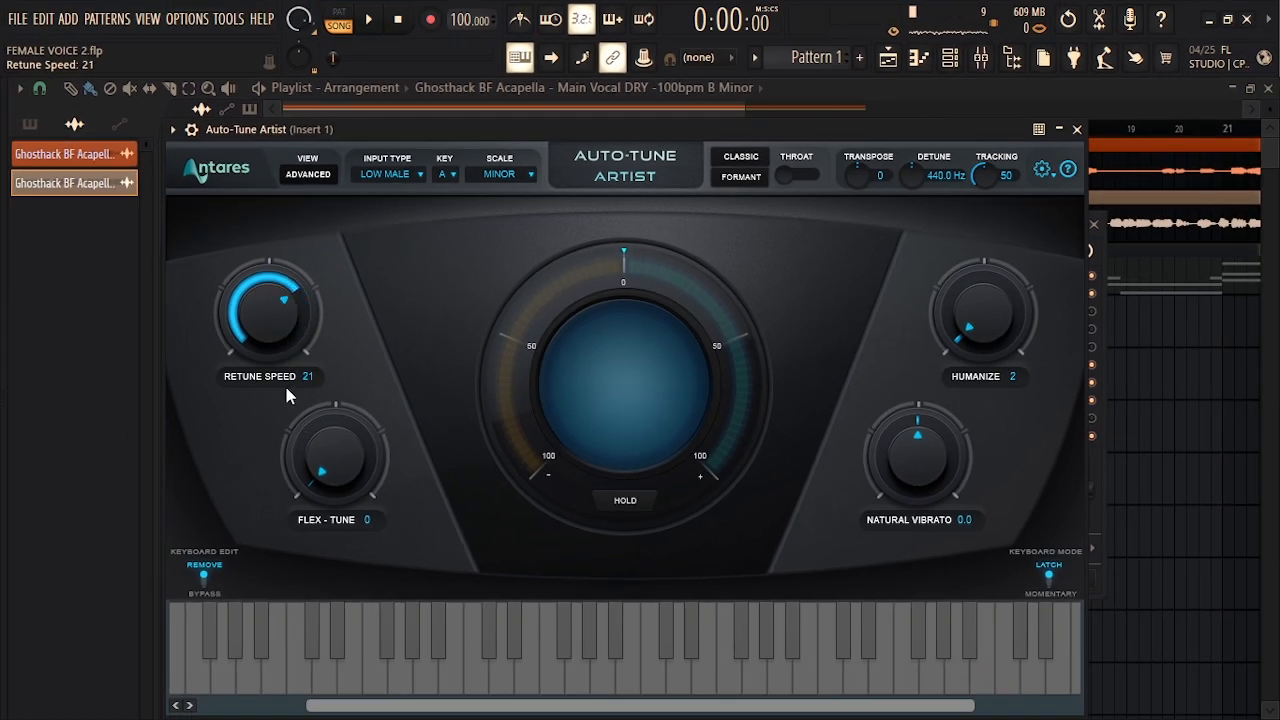
left_click_drag(280, 383, 278, 476)
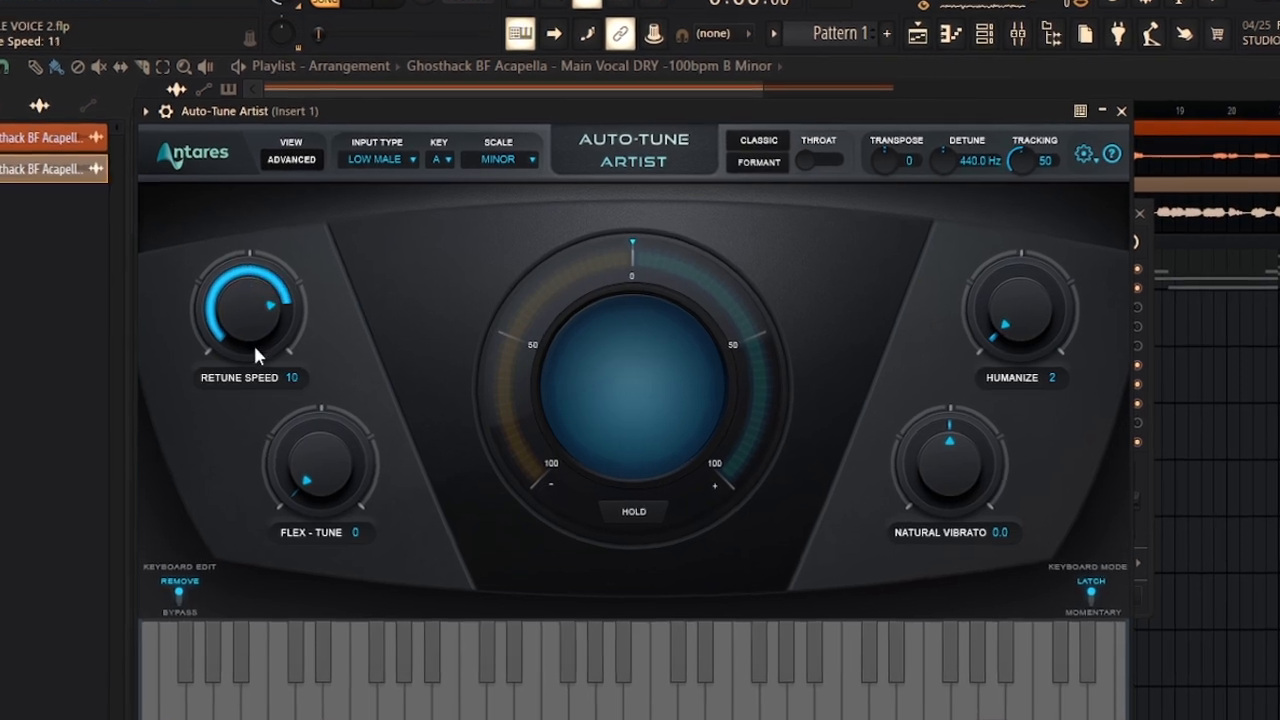
left_click_drag(253, 342, 242, 285)
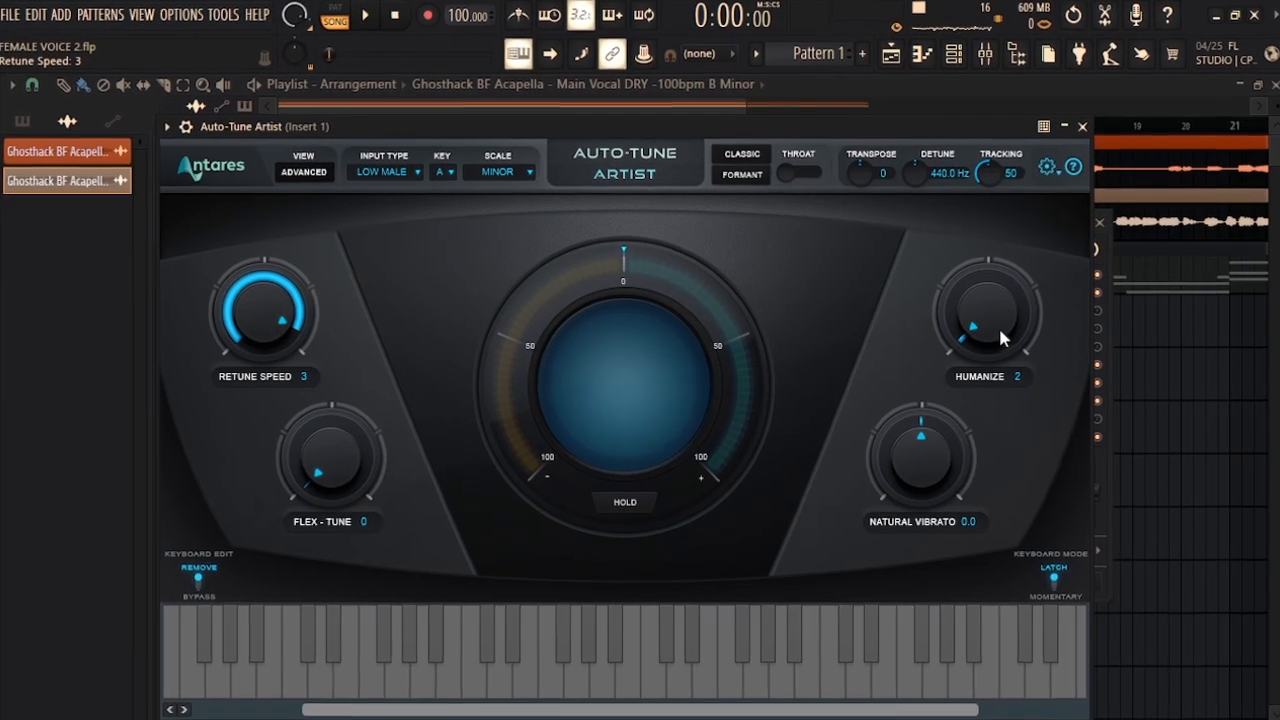
left_click_drag(1157, 318, 1144, 278)
left_click_drag(989, 295, 1080, 377)
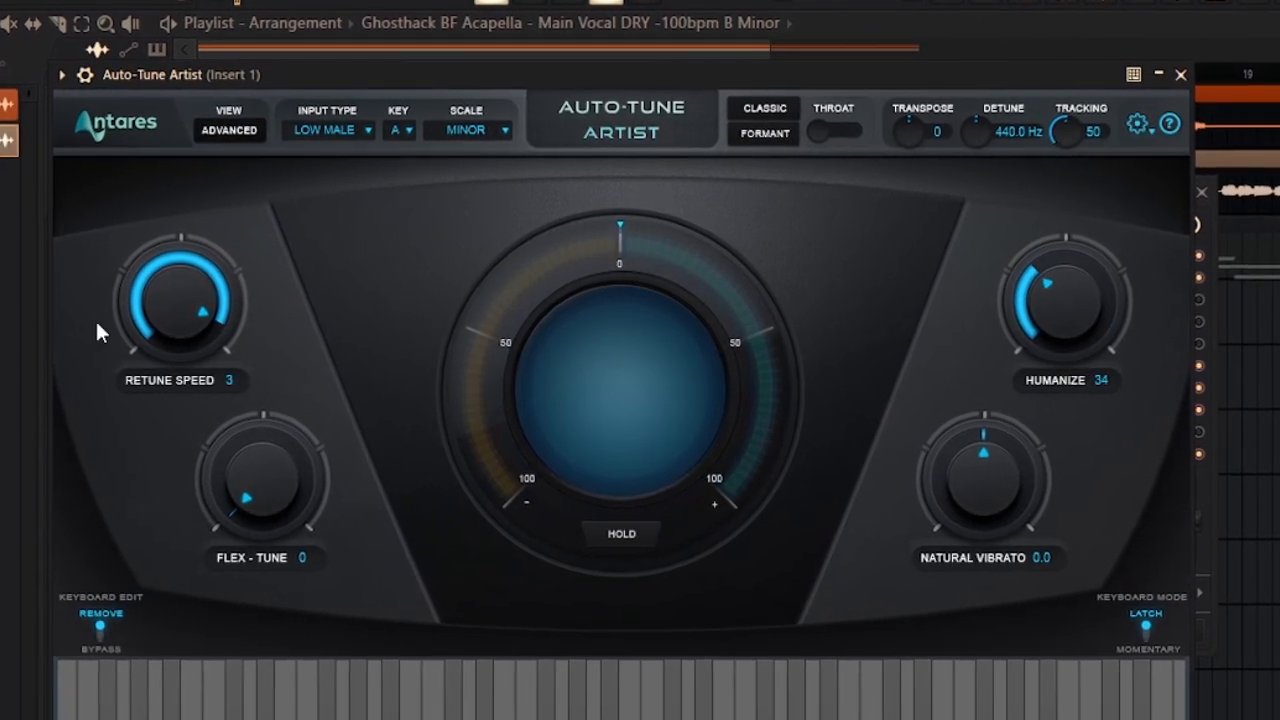
Set Auto-Tune Artist's Retune Speed to 0 and Humanize to 27
left_click_drag(190, 296, 177, 250)
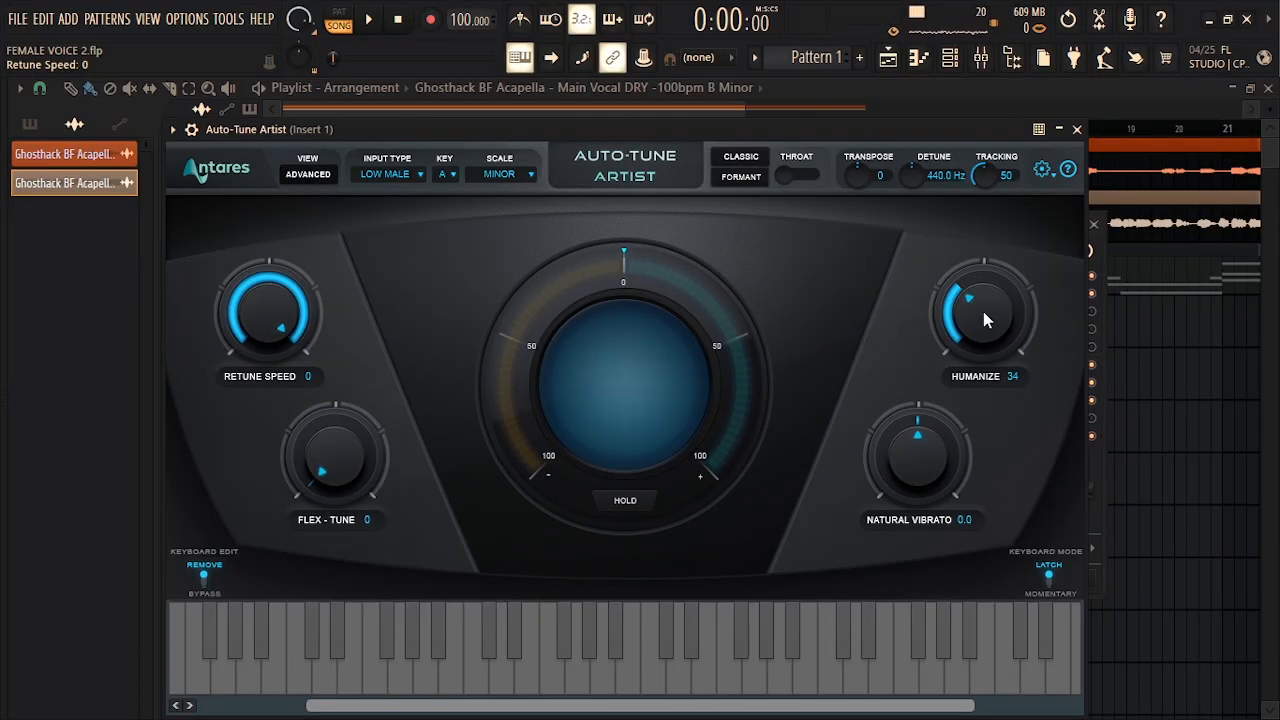
left_click_drag(983, 311, 1011, 320)
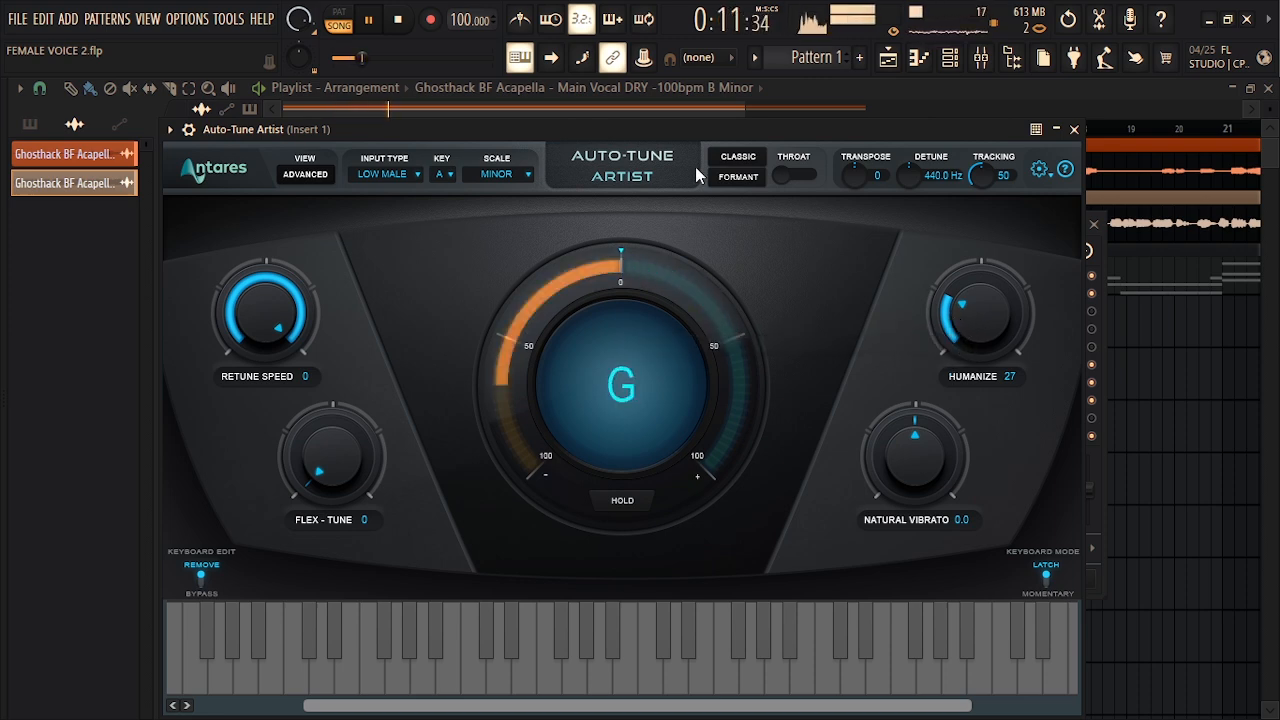
left_click_drag(640, 136, 649, 205)
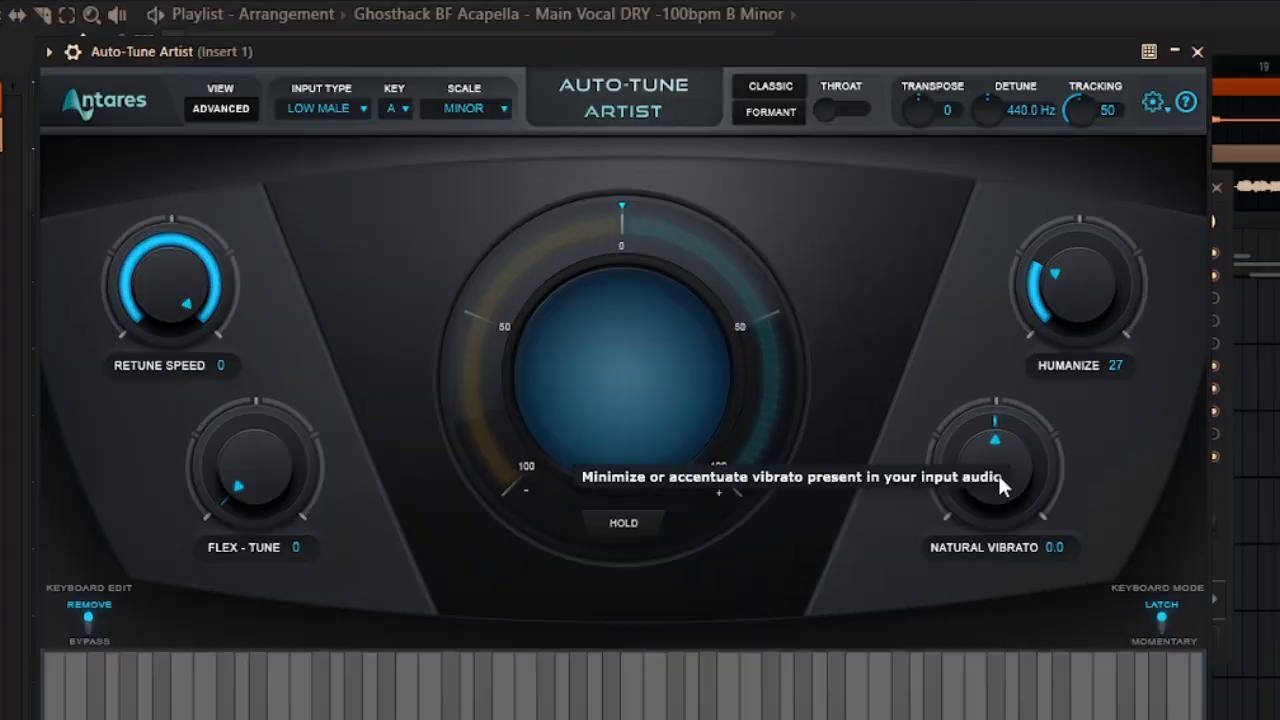
Set Natural Vibrato to 0.2 in Auto-Tune Artist and close its window
left_click_drag(922, 451, 938, 549)
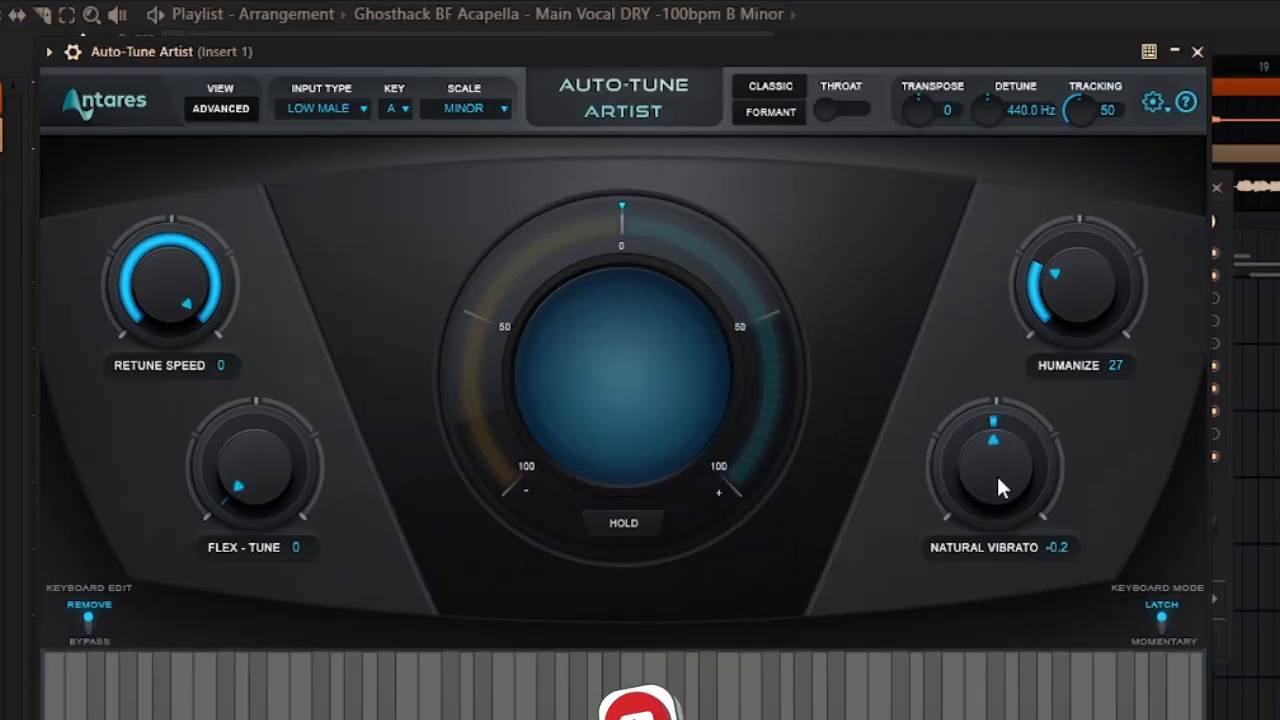
left_click_drag(998, 478, 998, 474)
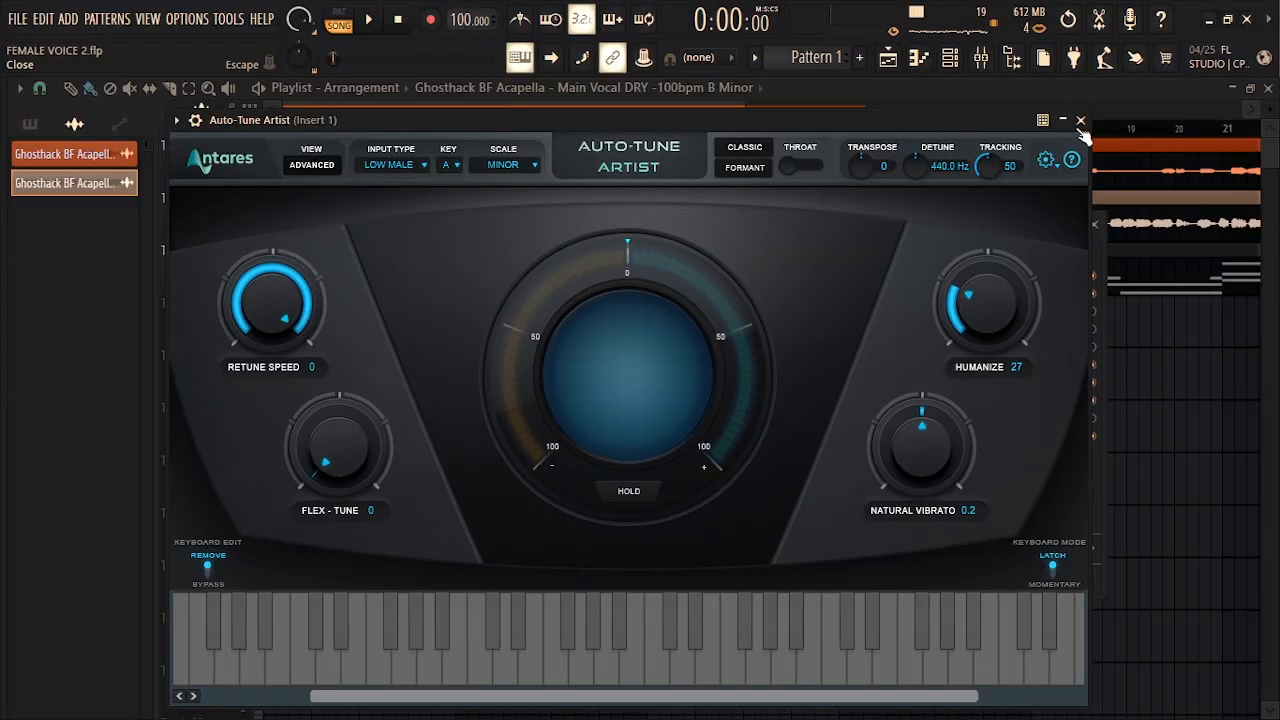
left_click(1217, 45)
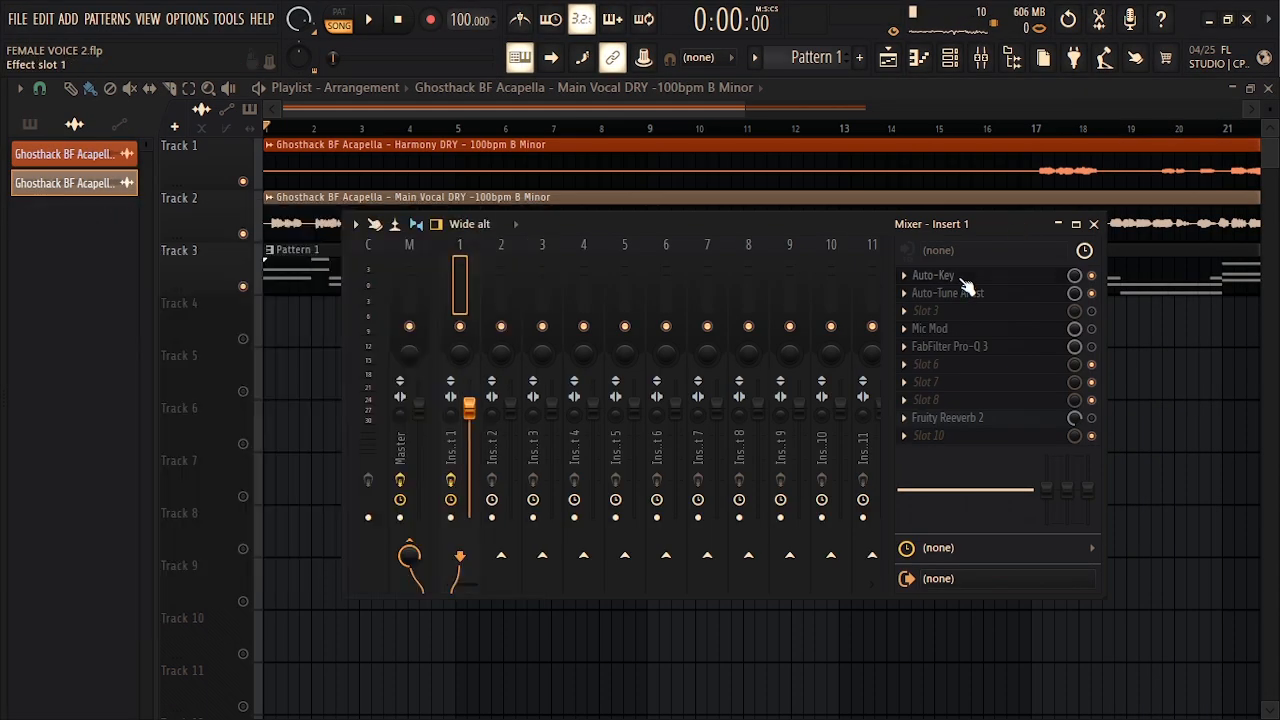
Open Auto-Key on Insert 1, switch the key to the relative C Major and send it to Auto-Tune Artist
left_click(920, 280)
left_click(920, 280)
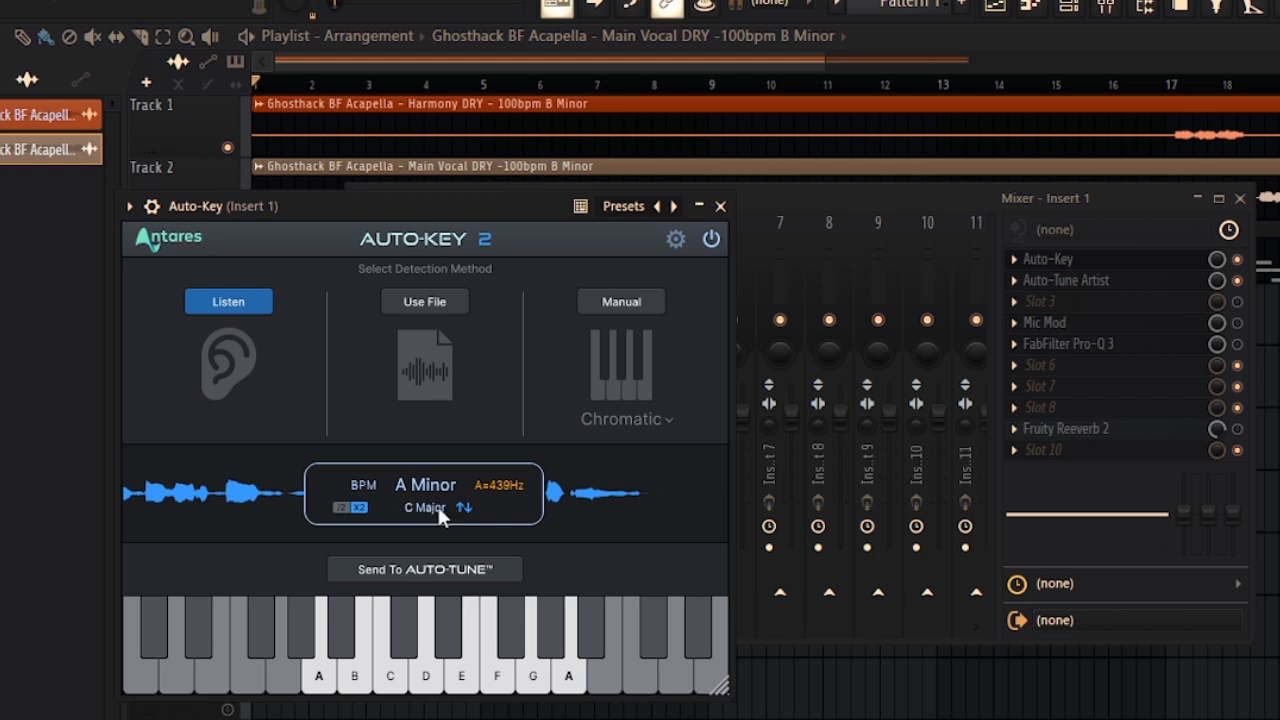
left_click(460, 508)
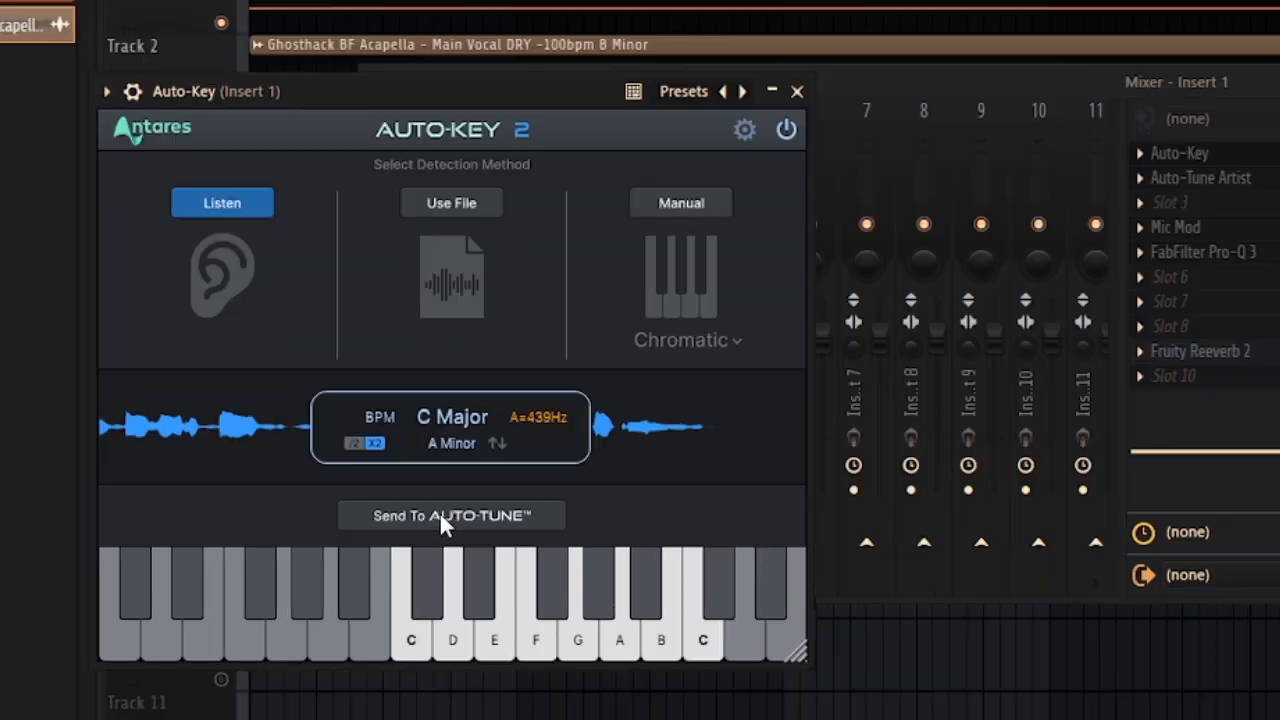
left_click(416, 568)
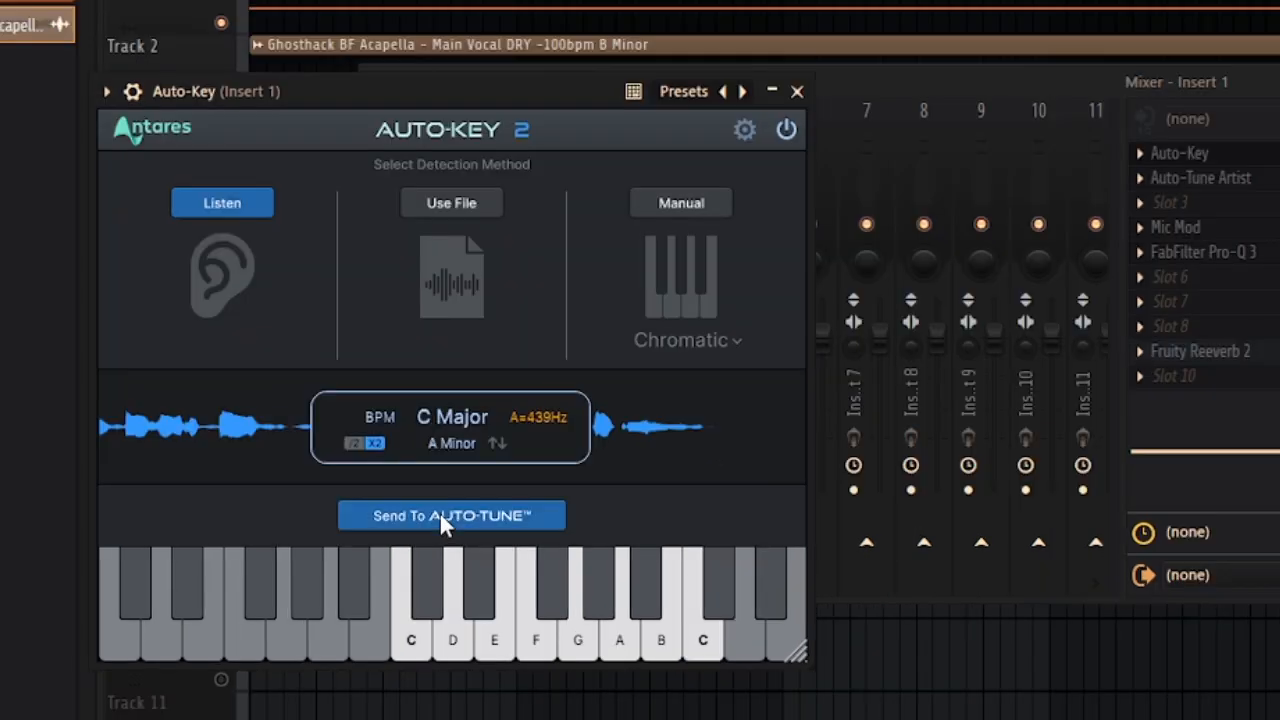
Reopen Auto-Tune Artist, arrange its window beside Auto-Key during playback, and stop the song
left_click(1210, 180)
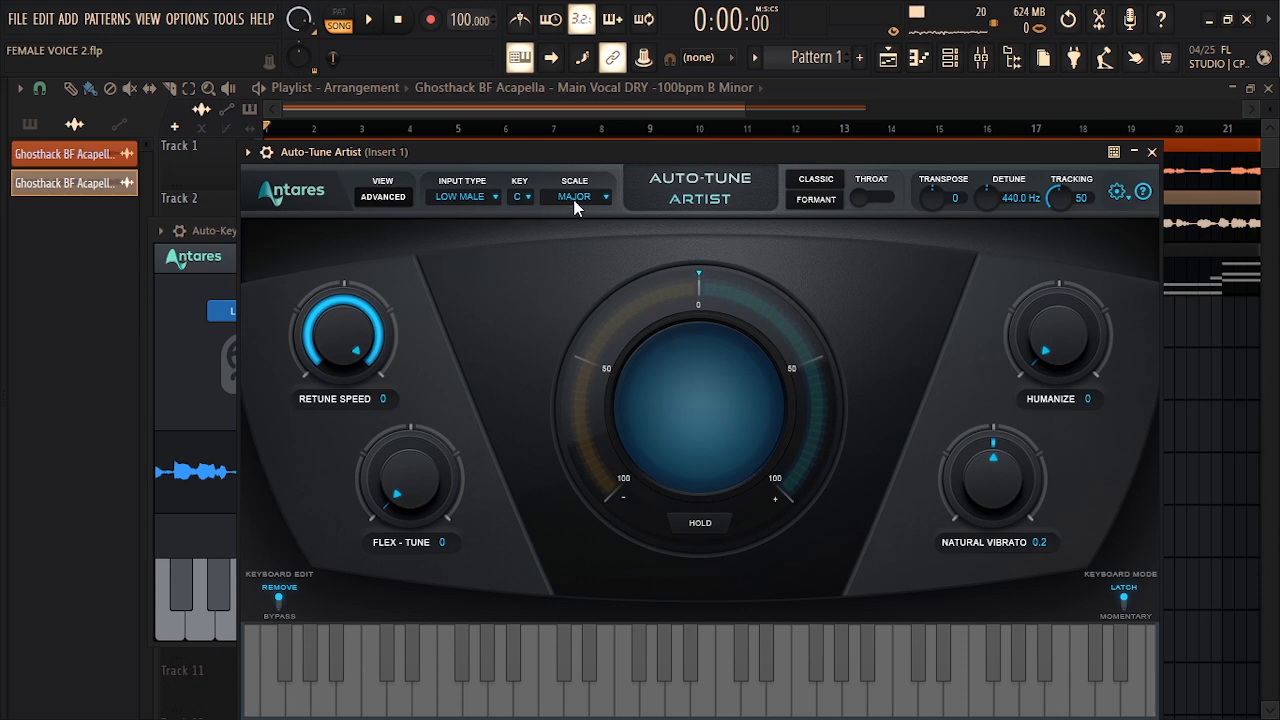
left_click_drag(619, 155, 636, 149)
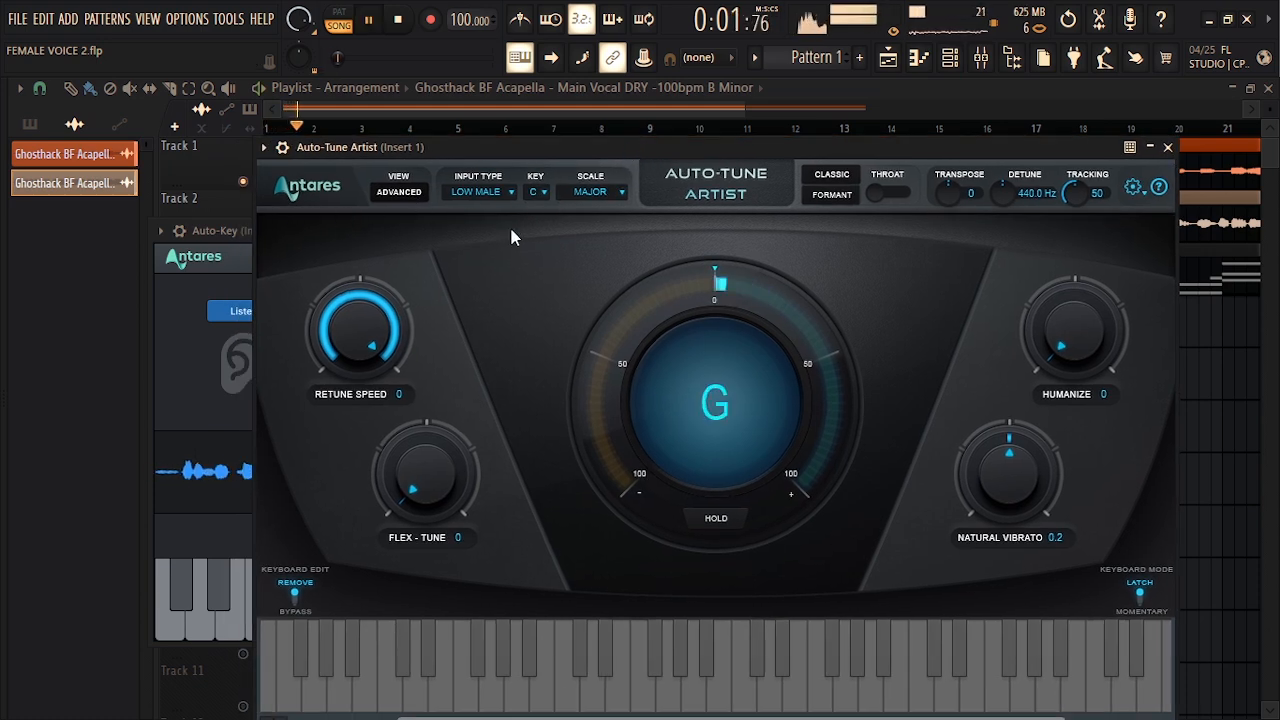
left_click(233, 233)
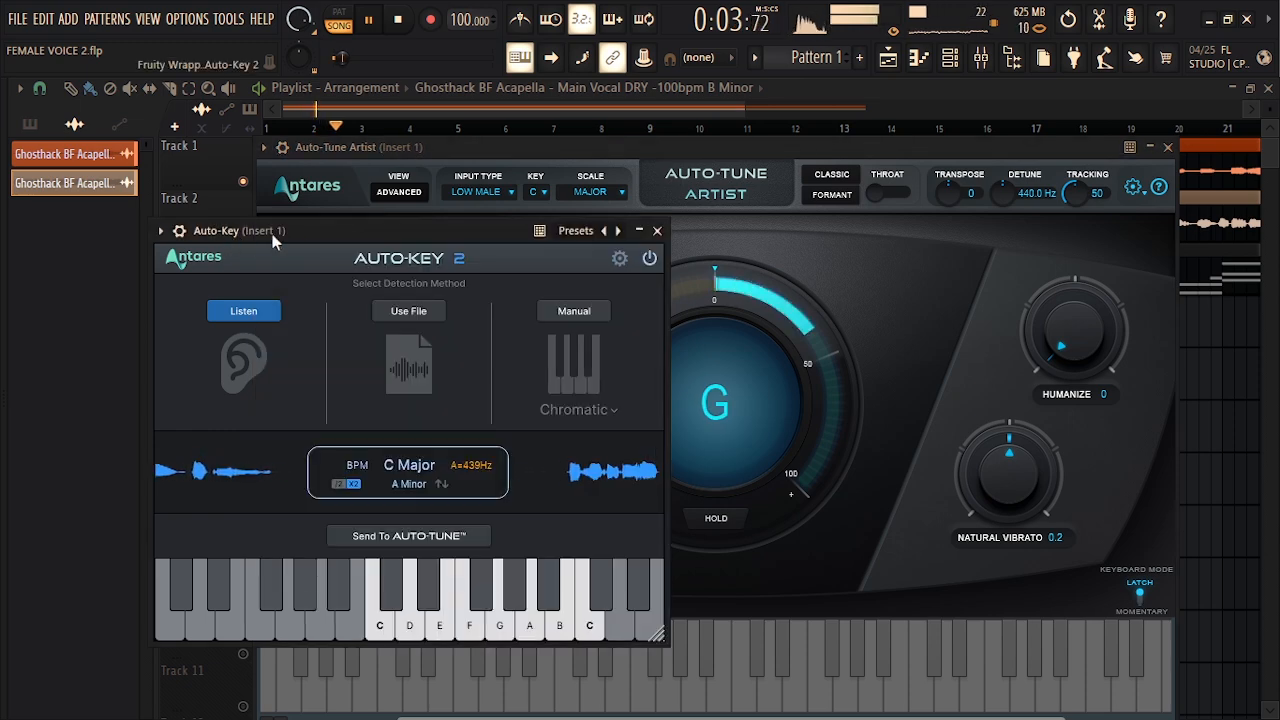
left_click_drag(294, 238, 155, 239)
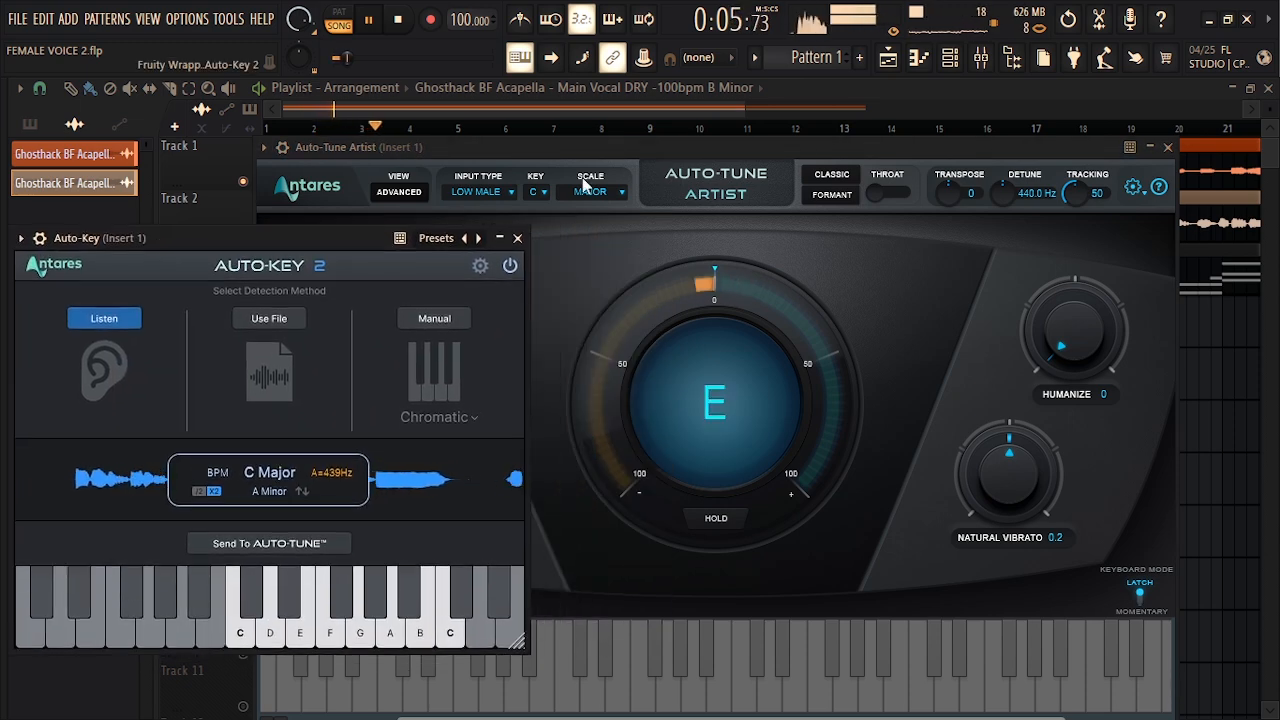
left_click_drag(617, 155, 686, 138)
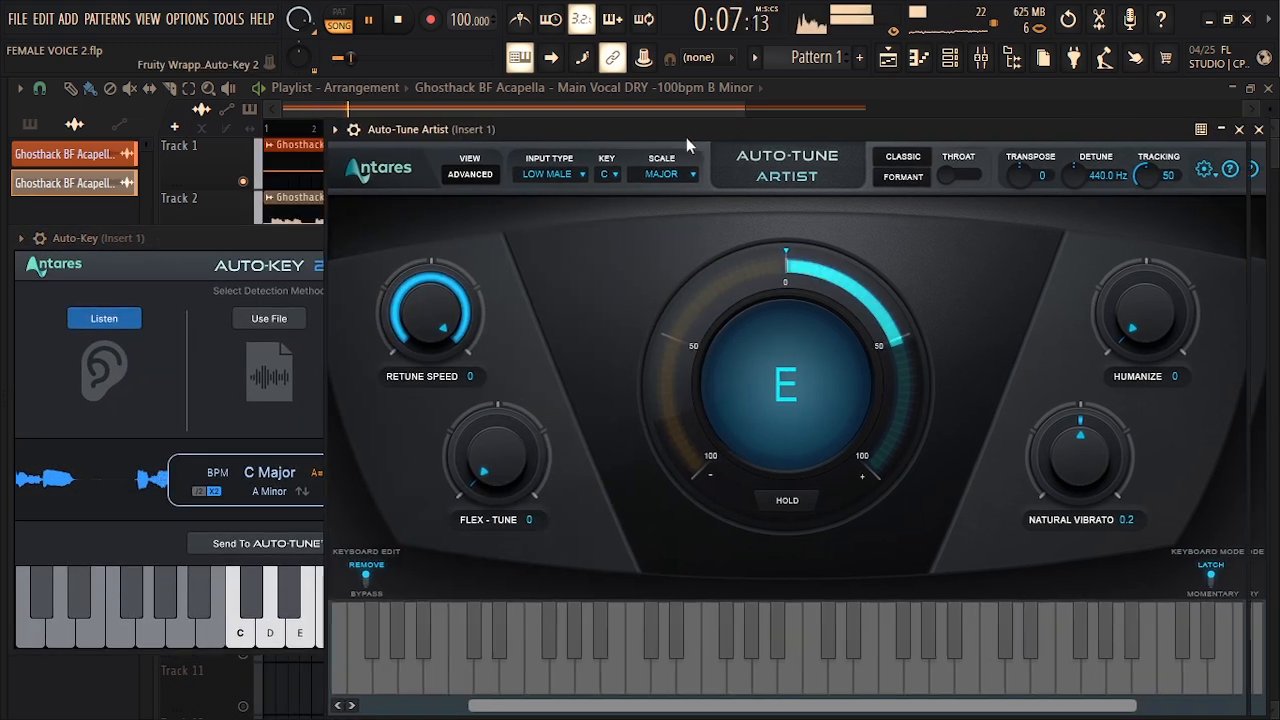
left_click(290, 233)
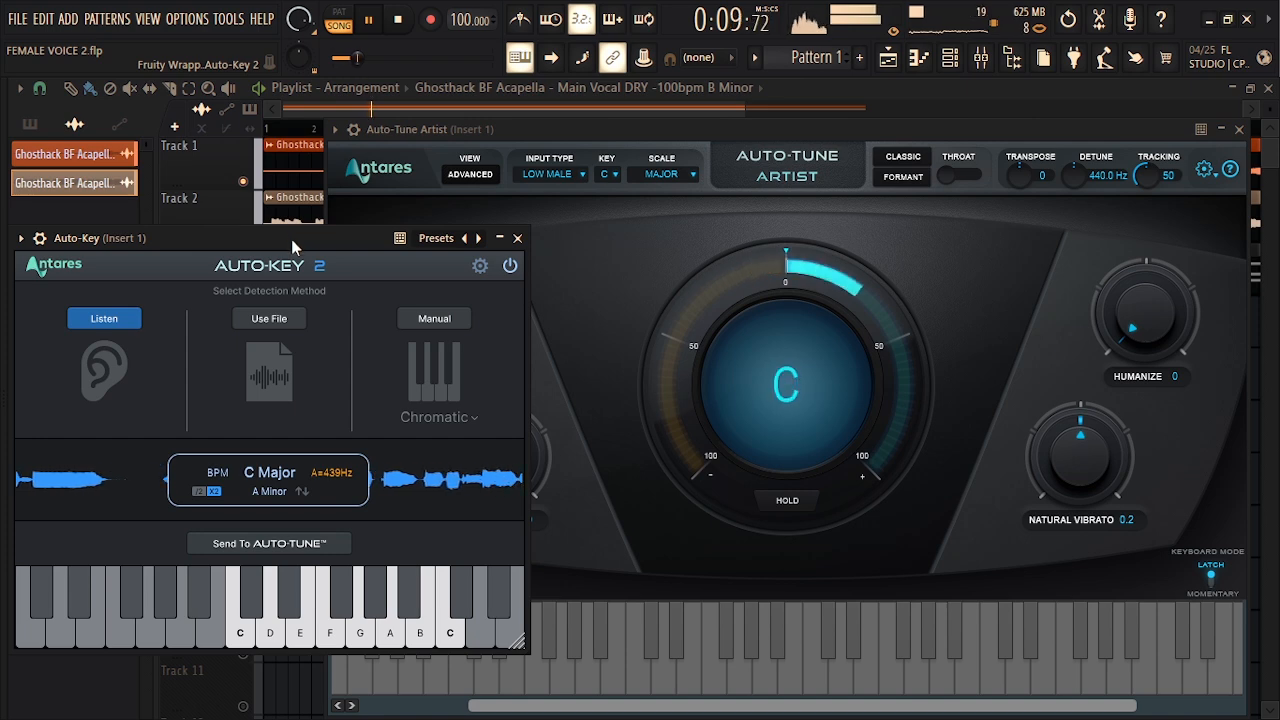
left_click_drag(294, 239, 318, 231)
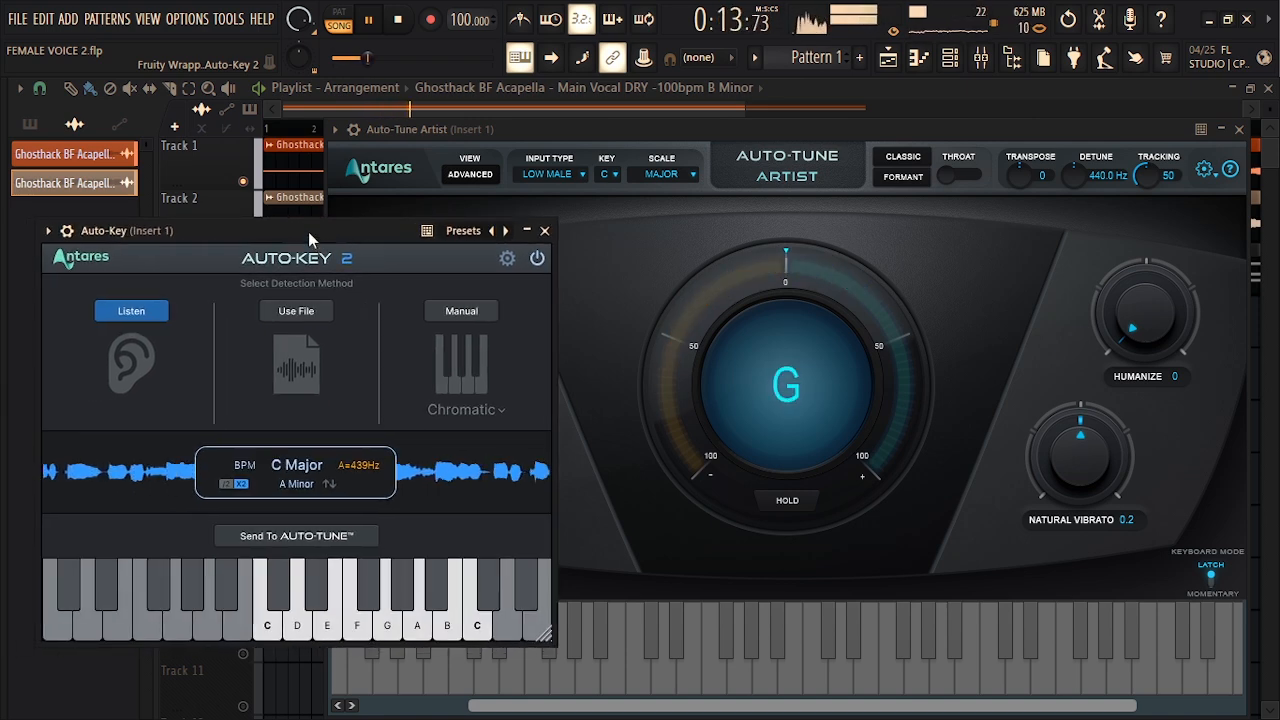
key("space")
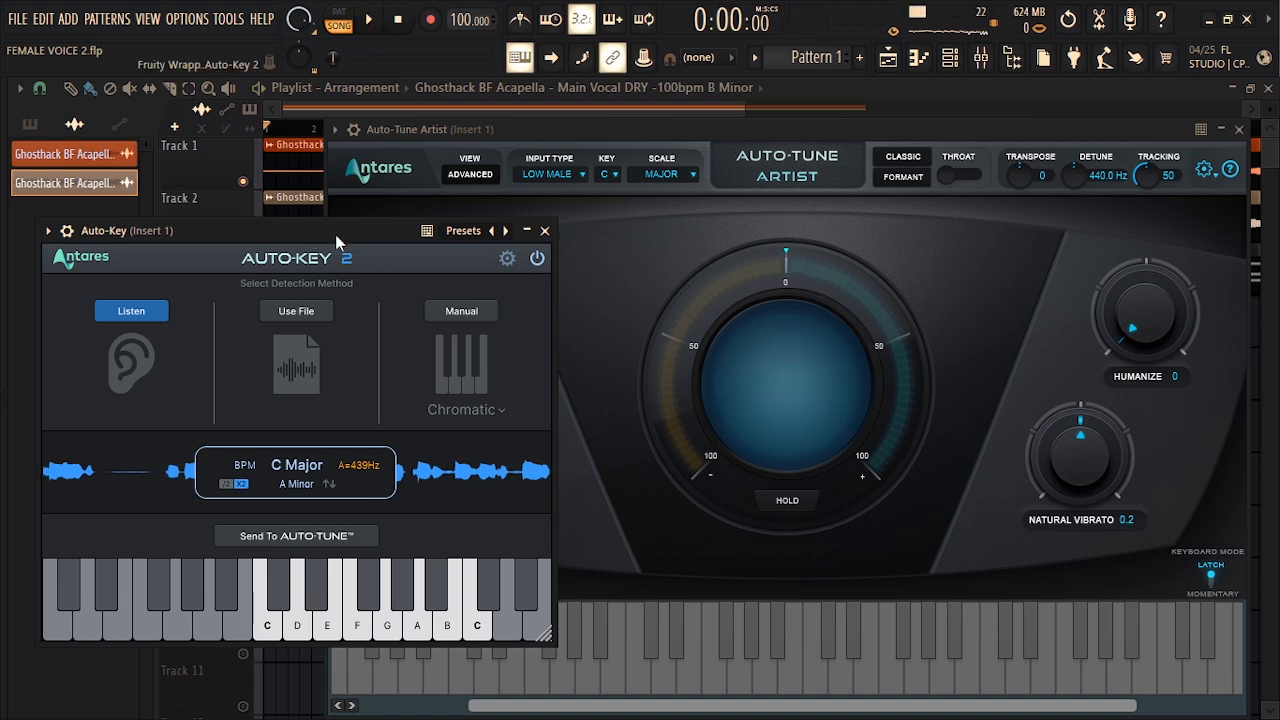
Collapse the Auto-Key window and close Auto-Tune Artist to uncover the mixer
mouse_move(334, 235)
left_mouse_down()
mouse_move(385, 232)
mouse_move(334, 236)
mouse_move(355, 240)
left_mouse_up()
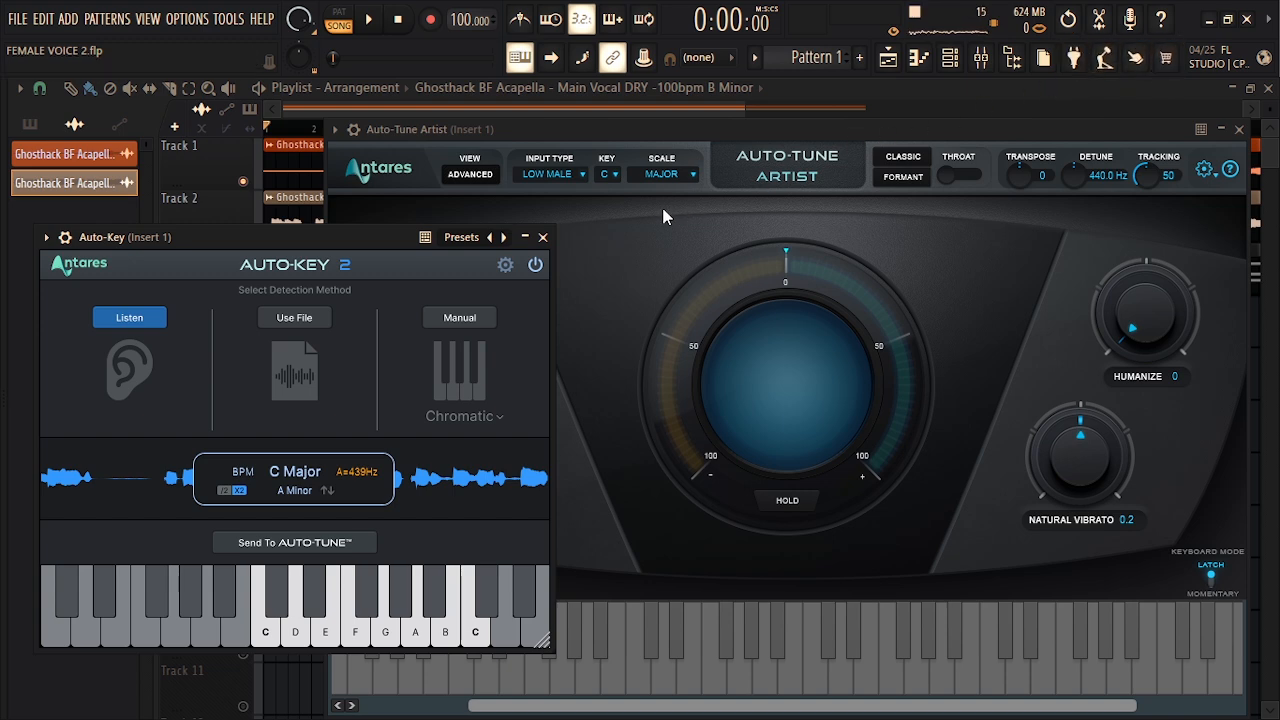
mouse_move(343, 245)
left_mouse_down()
mouse_move(321, 243)
mouse_move(339, 242)
left_mouse_up()
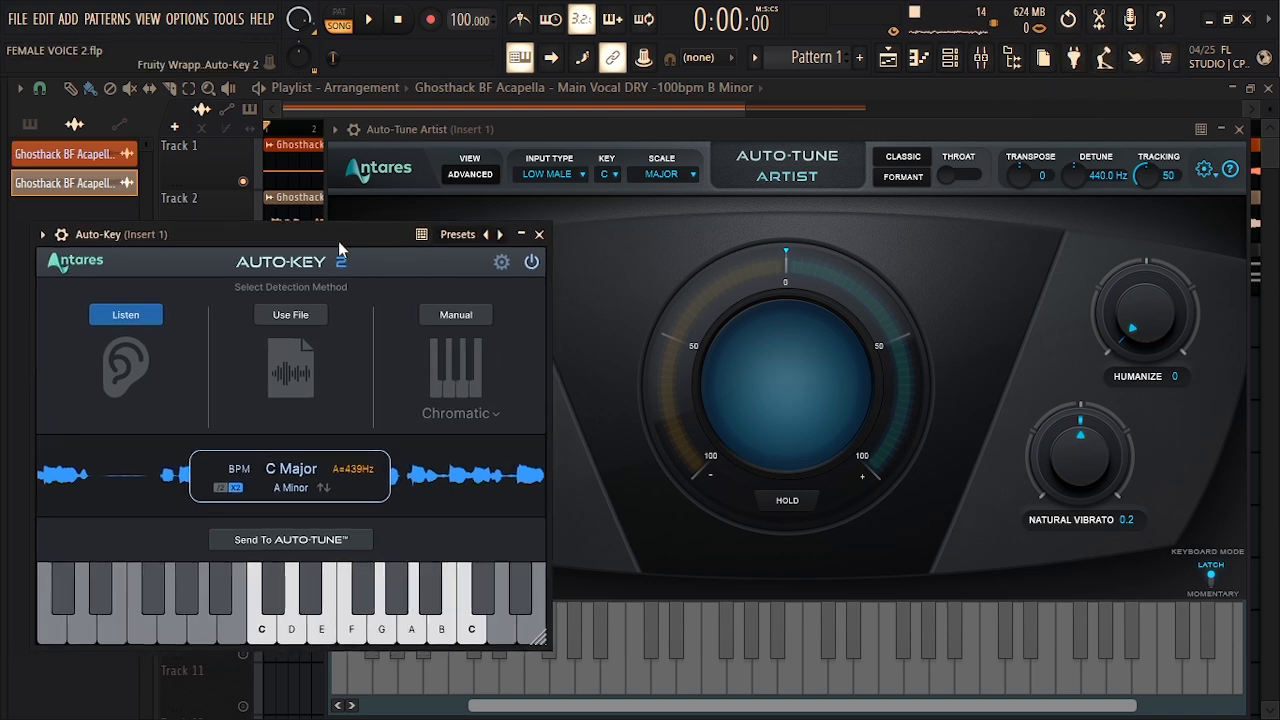
double_click(339, 240)
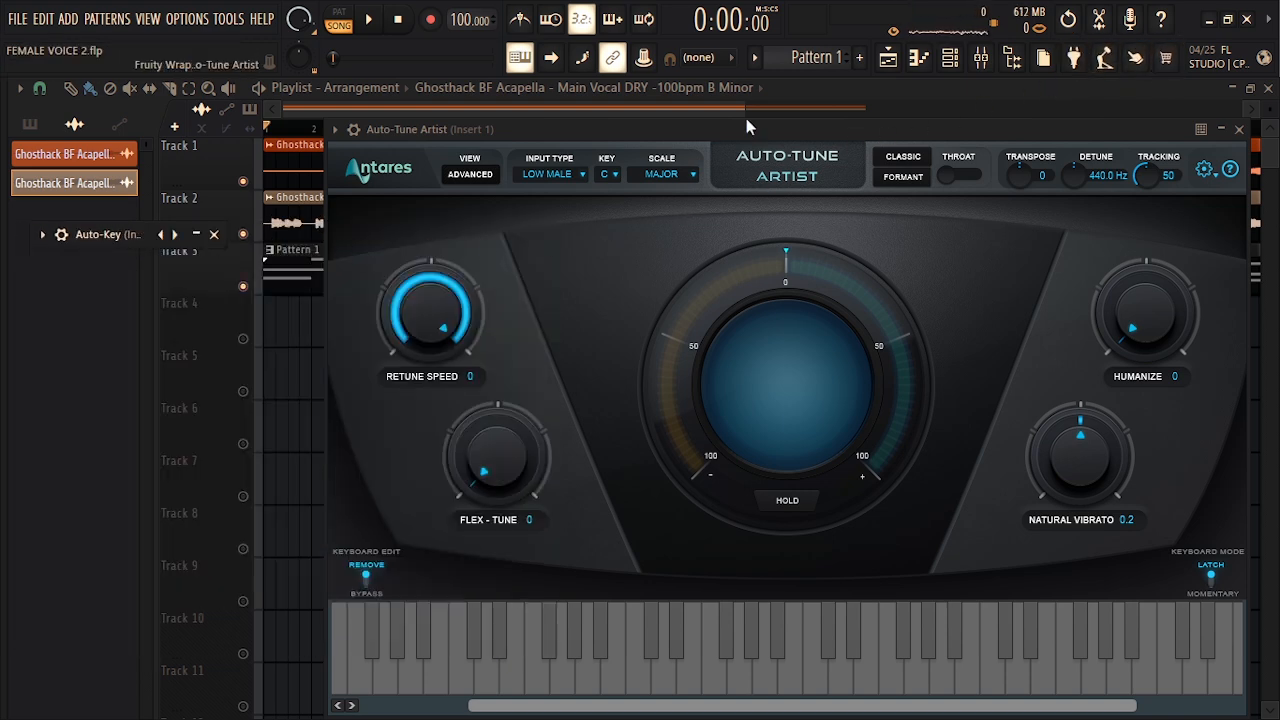
left_click_drag(746, 126, 650, 126)
left_click(1144, 130)
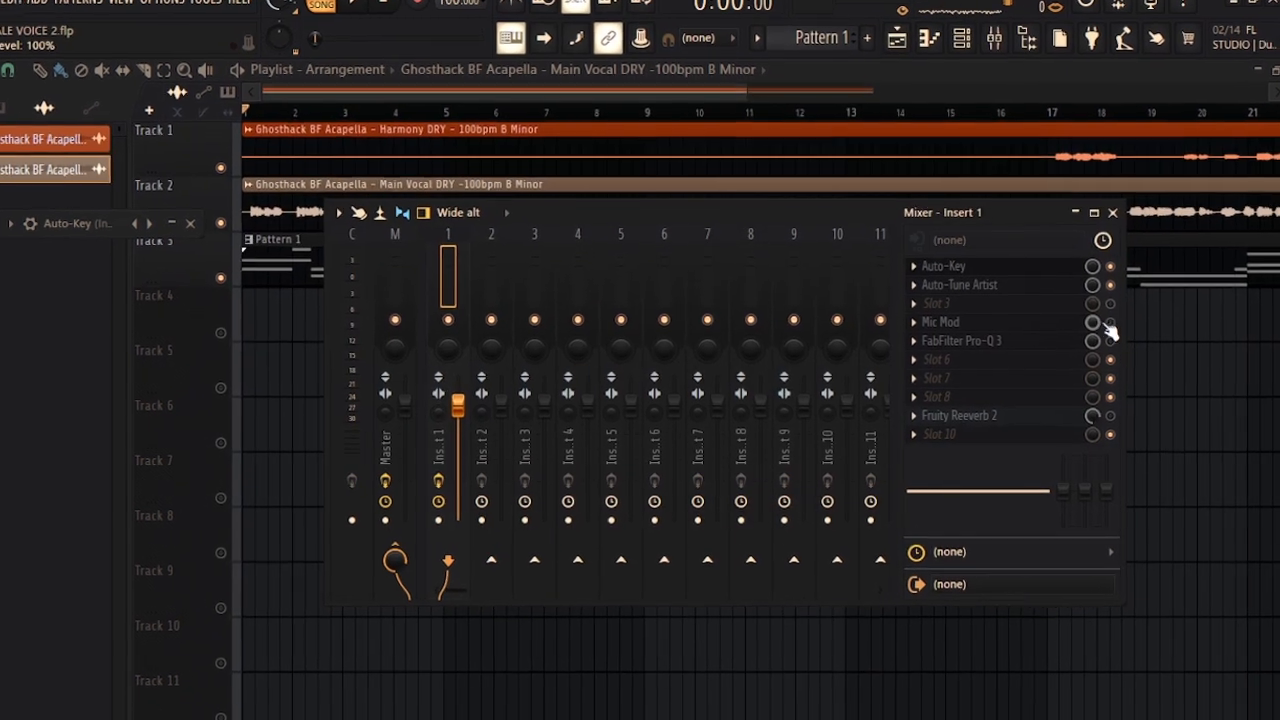
Enable and open Mic Mod on Insert 1, and look through its list of source microphones
left_click(1000, 314)
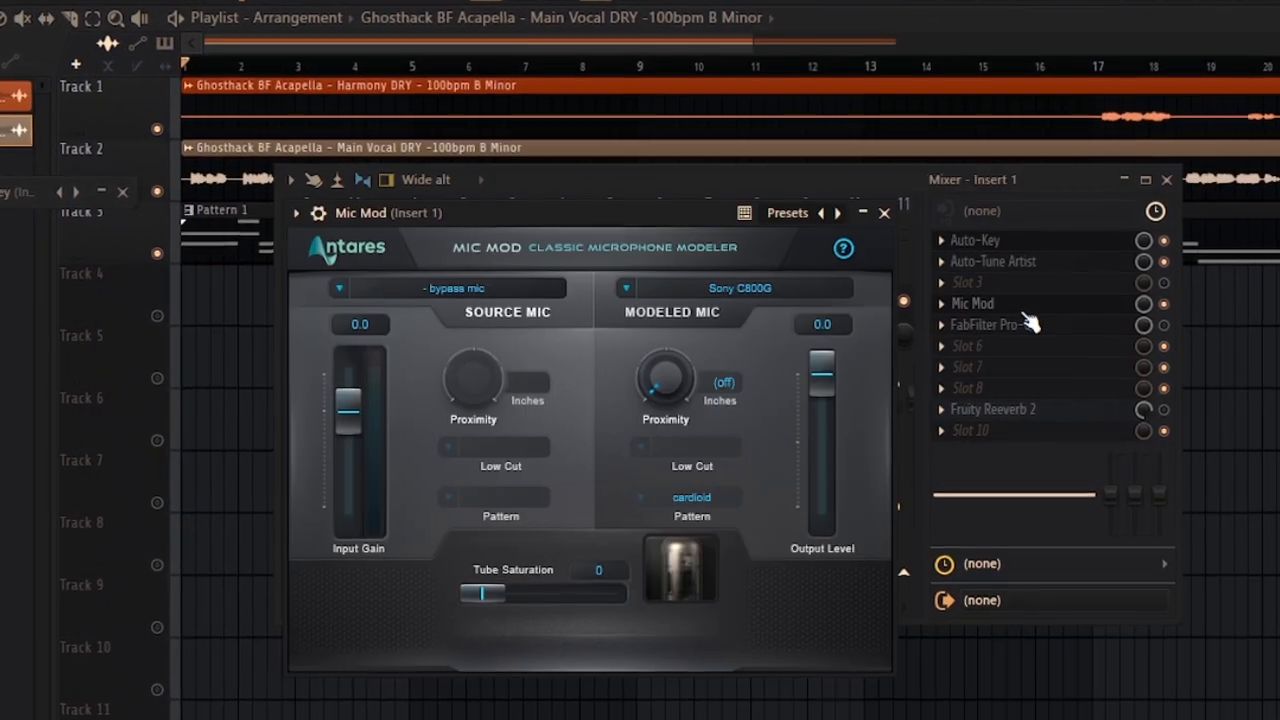
left_click_drag(502, 188, 343, 132)
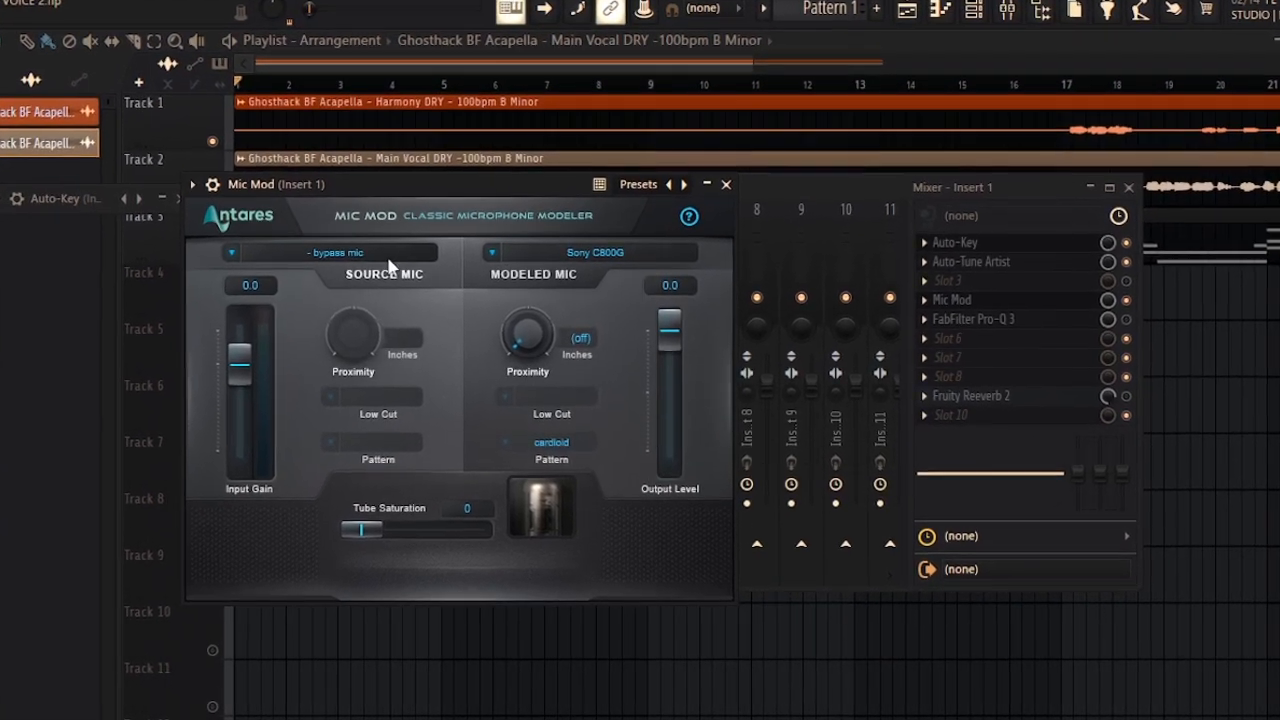
left_click(350, 260)
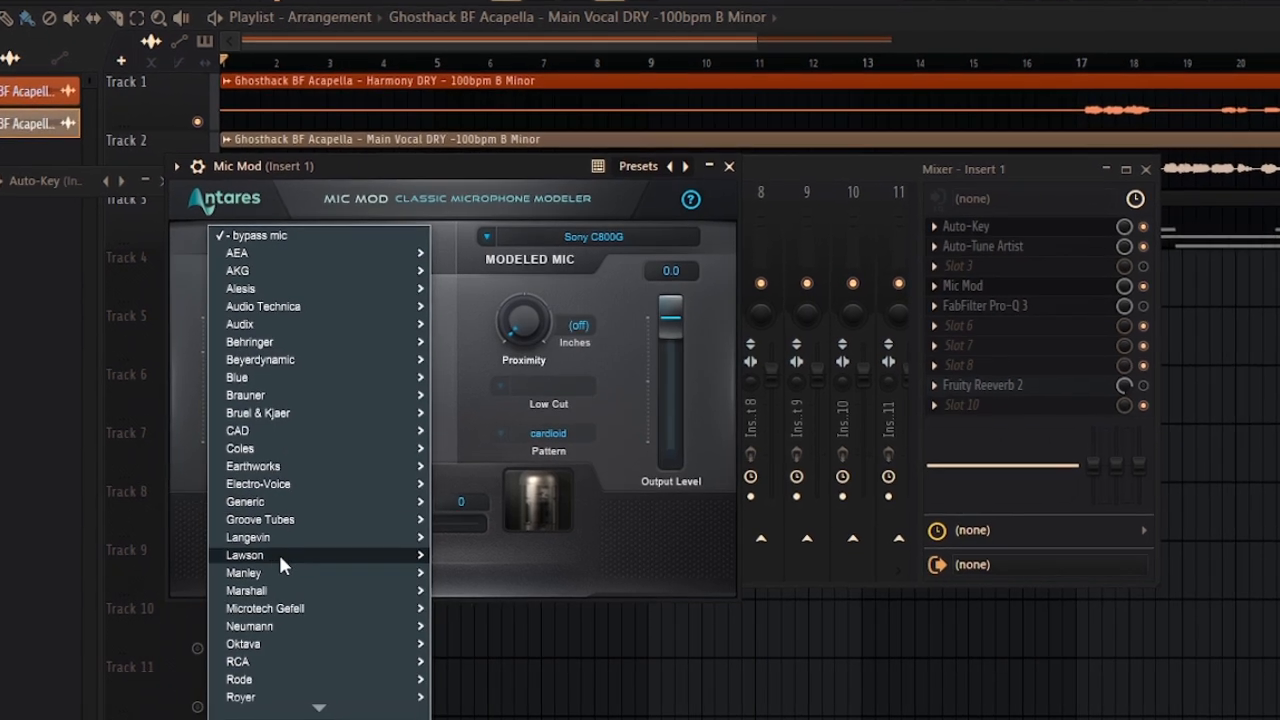
mouse_move(285, 594)
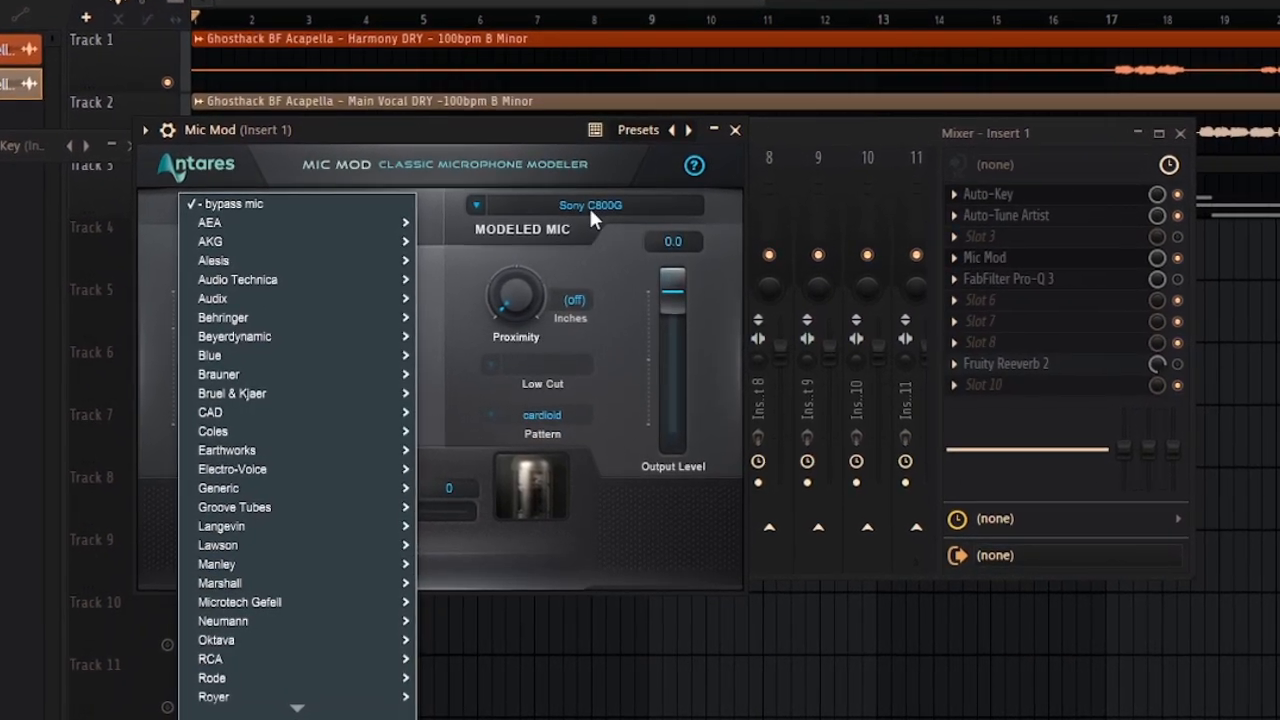
Choose Sony C800G as the modeled microphone in Mic Mod
left_click(593, 211)
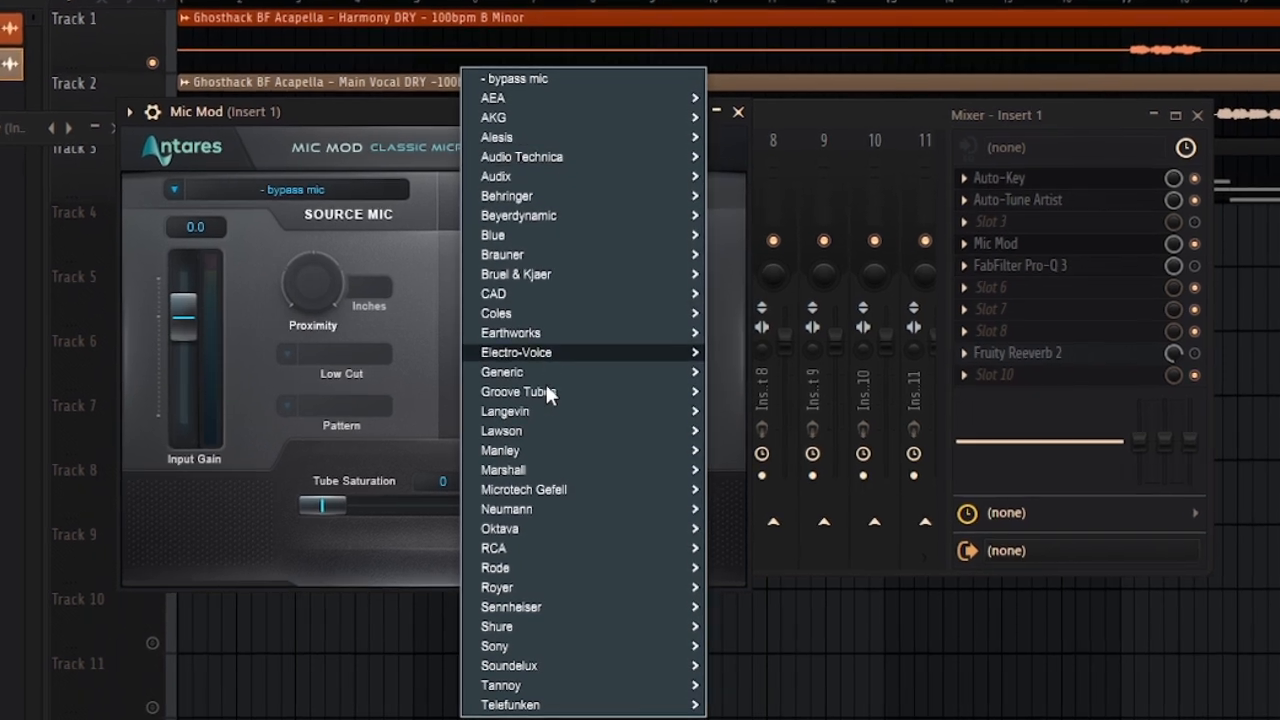
mouse_move(549, 494)
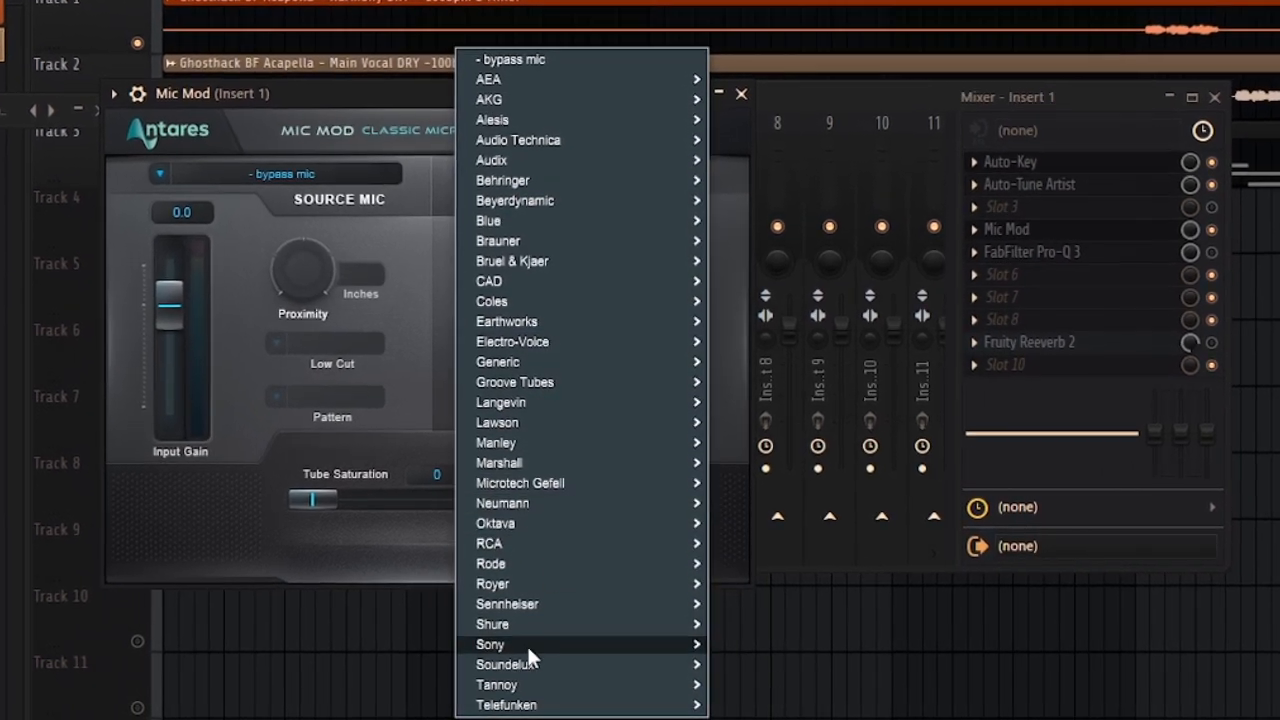
mouse_move(671, 643)
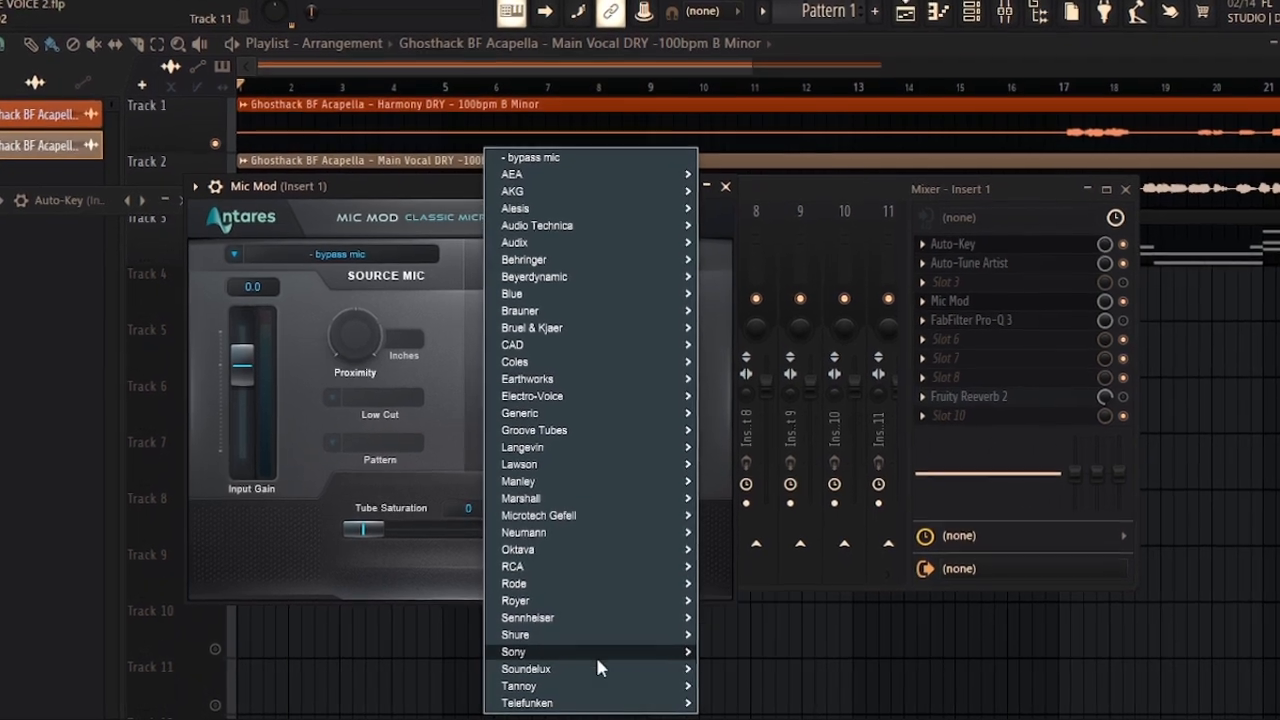
mouse_move(565, 527)
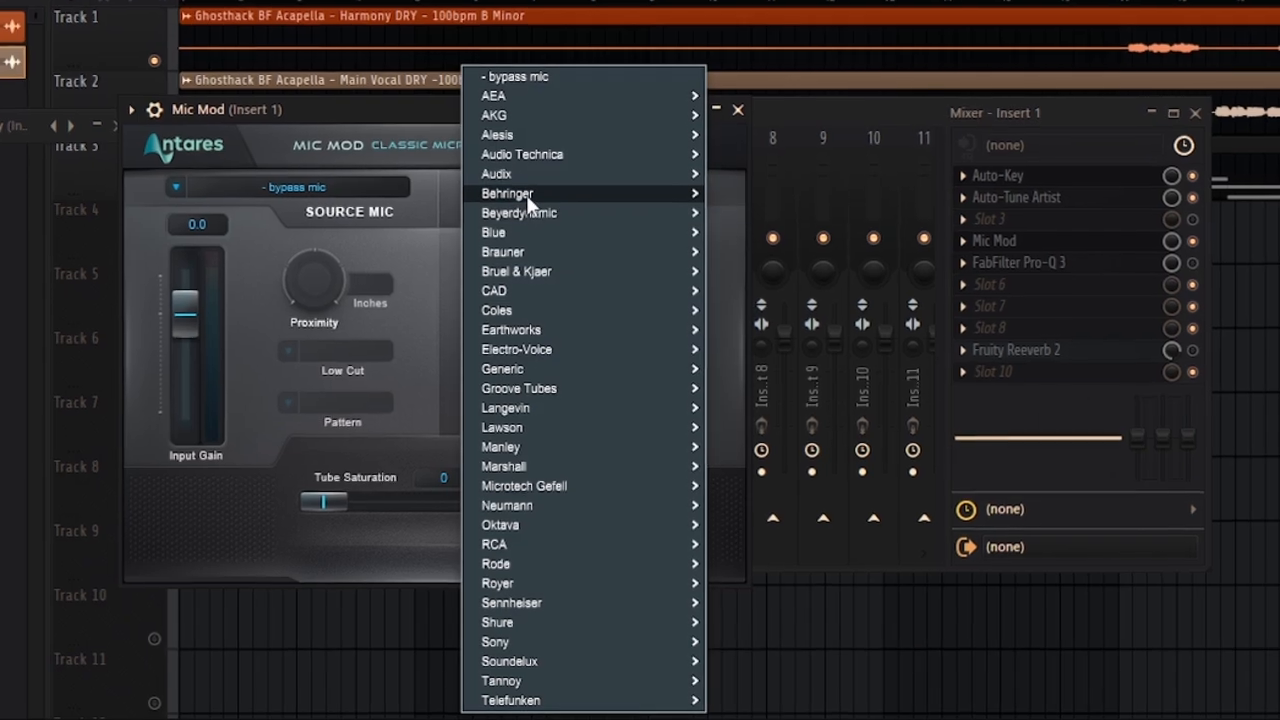
mouse_move(660, 642)
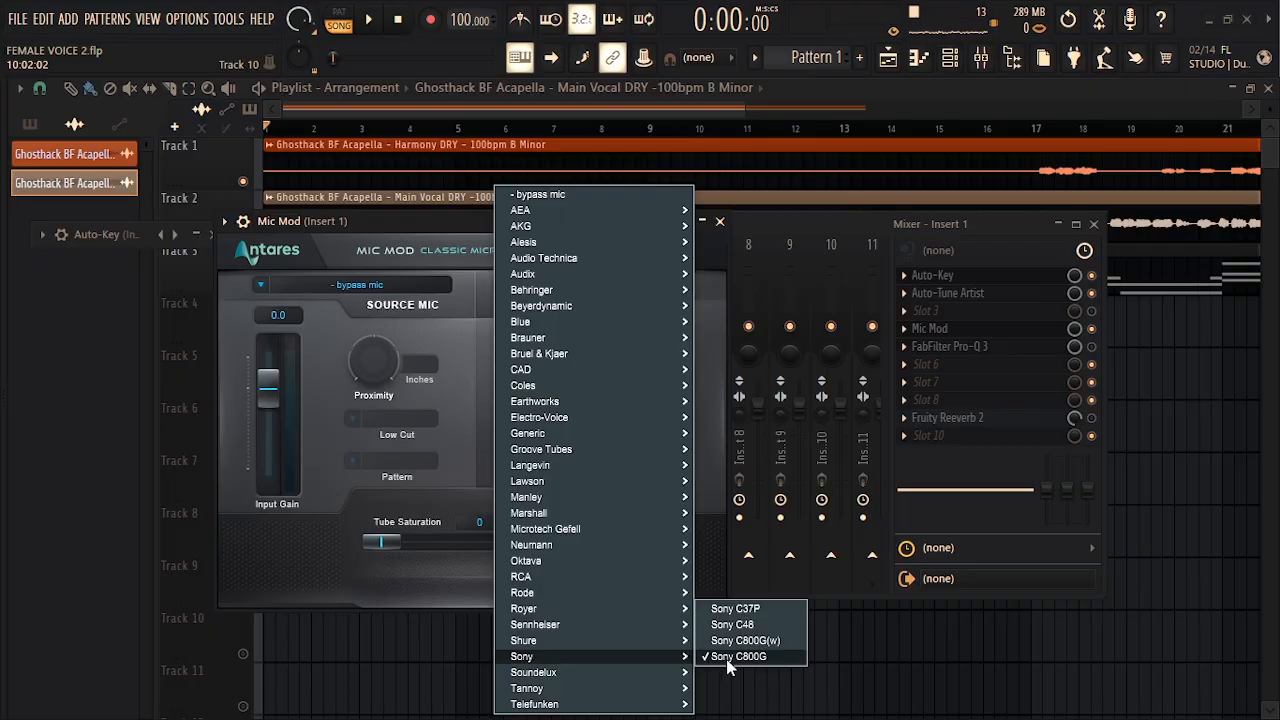
left_click(727, 659)
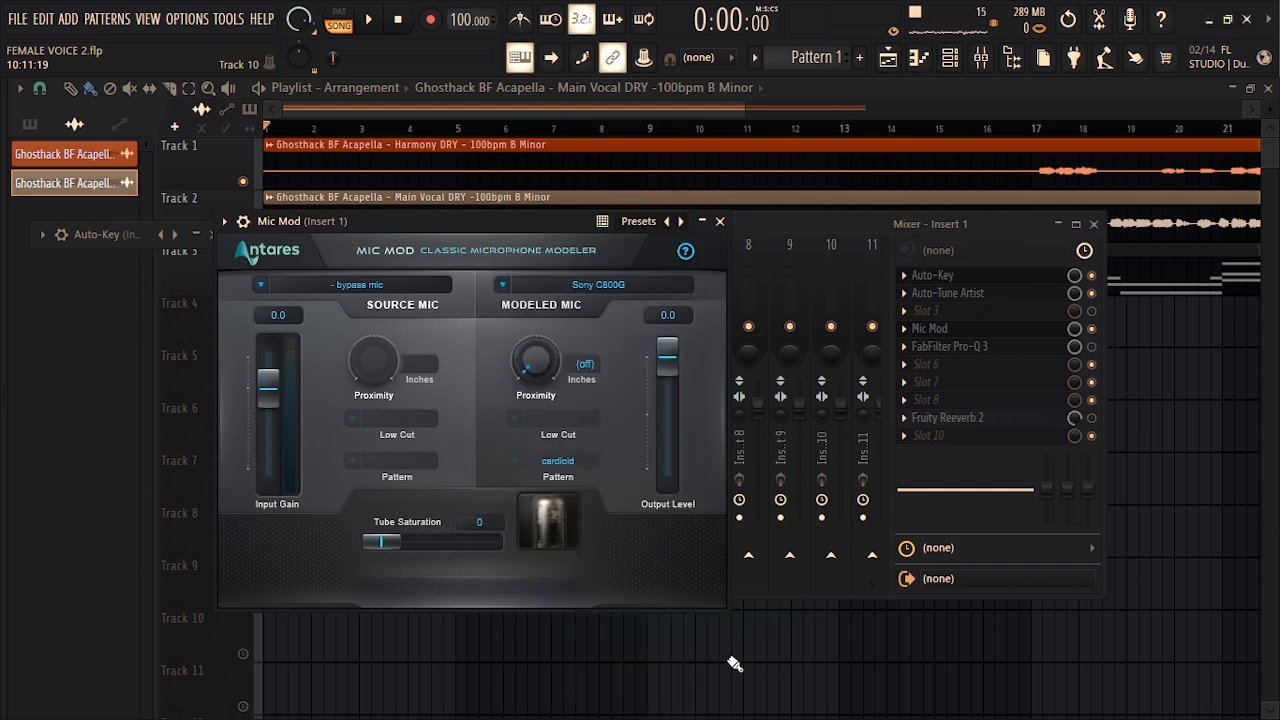
Enable FabFilter Pro-Q 3 on Insert 1 and open it to review its EQ curve
left_click(1094, 360)
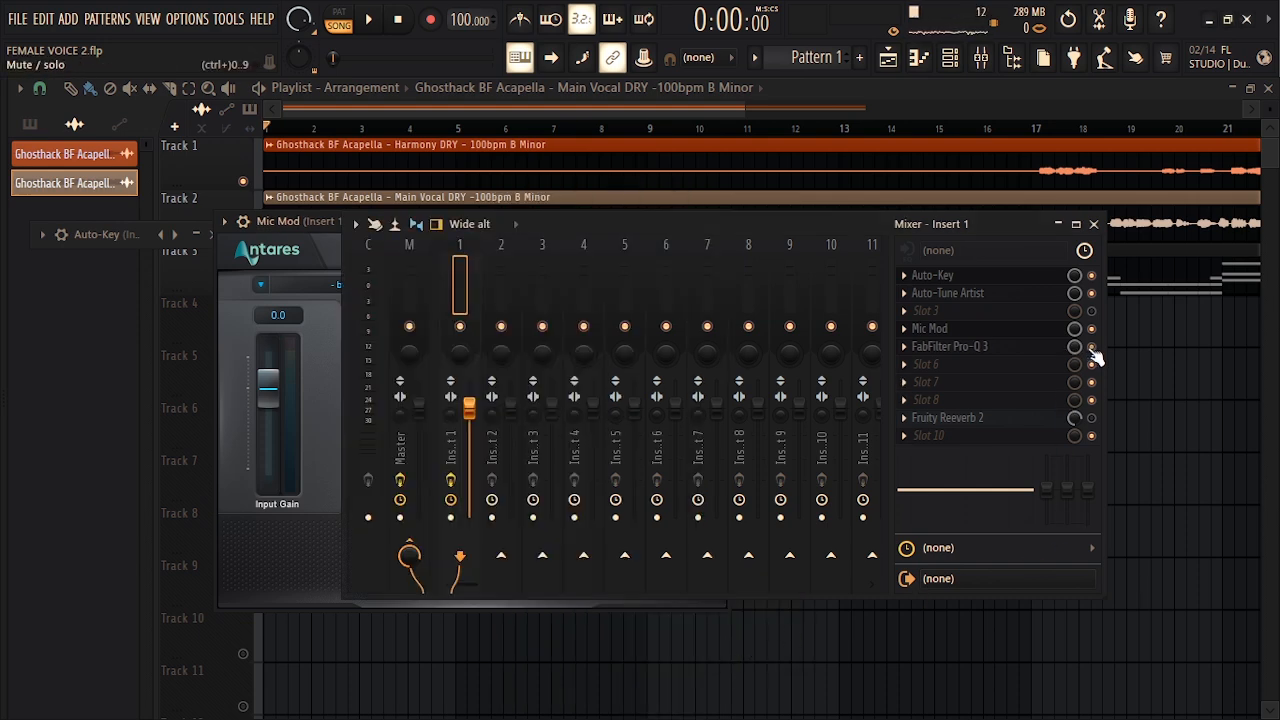
left_click(1008, 348)
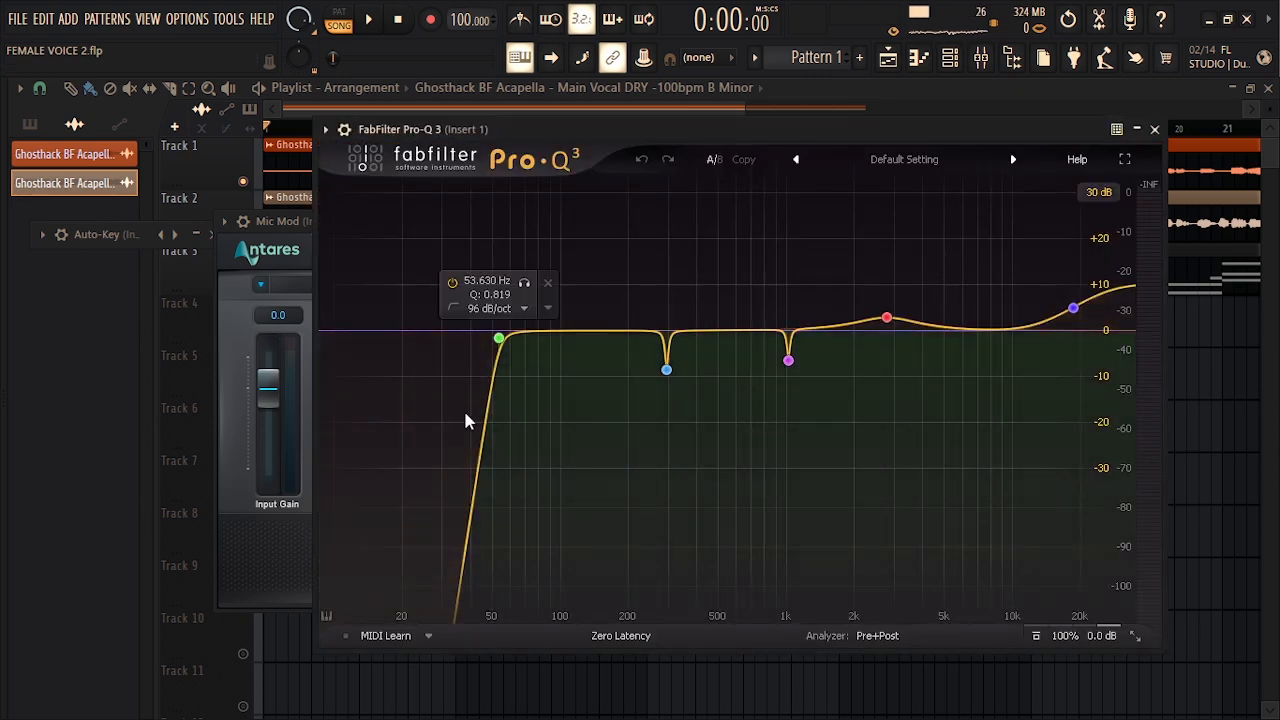
left_click_drag(544, 132, 439, 150)
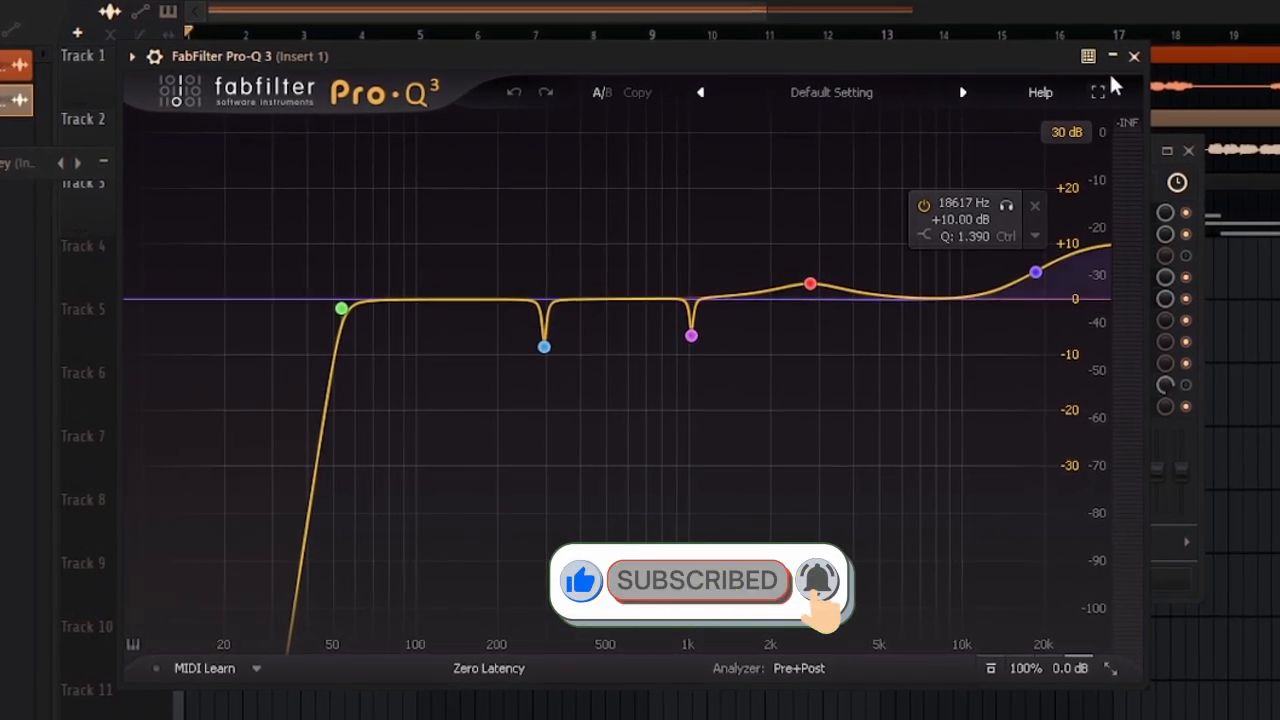
left_click(1142, 50)
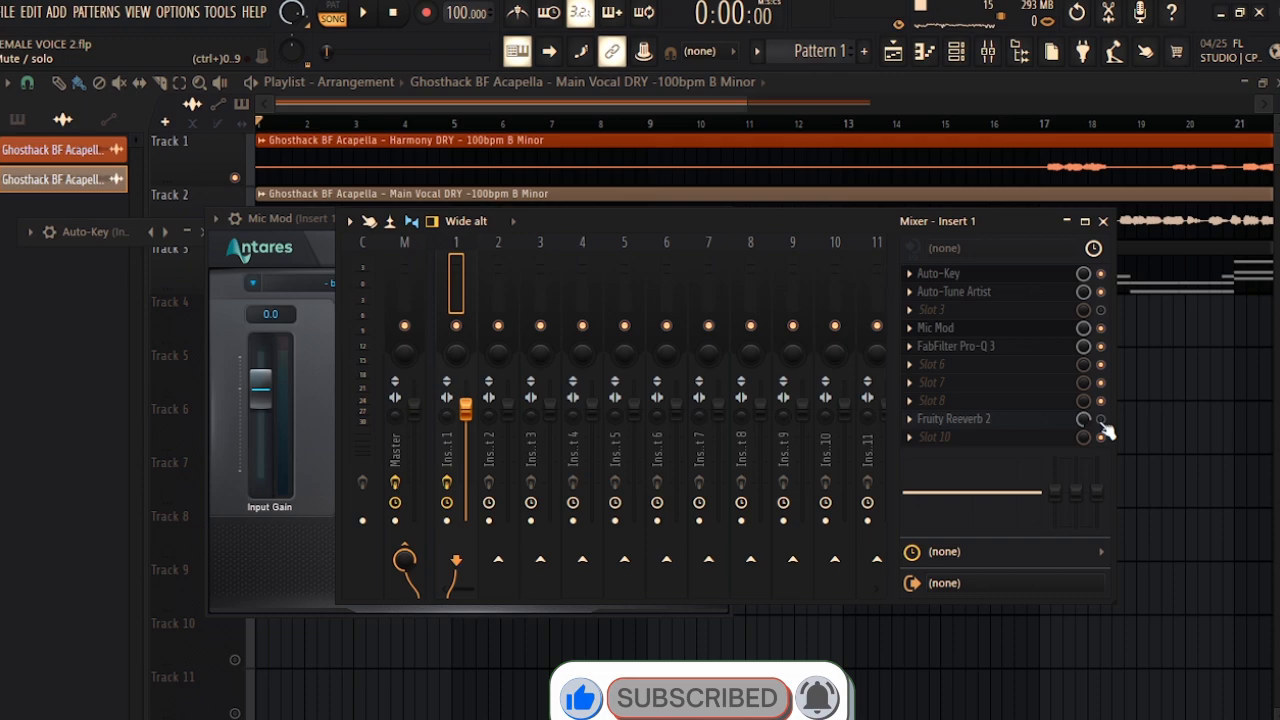
Open Fruity Reeverb 2 on Insert 1 to review its settings, and enable the effect
left_click(1040, 420)
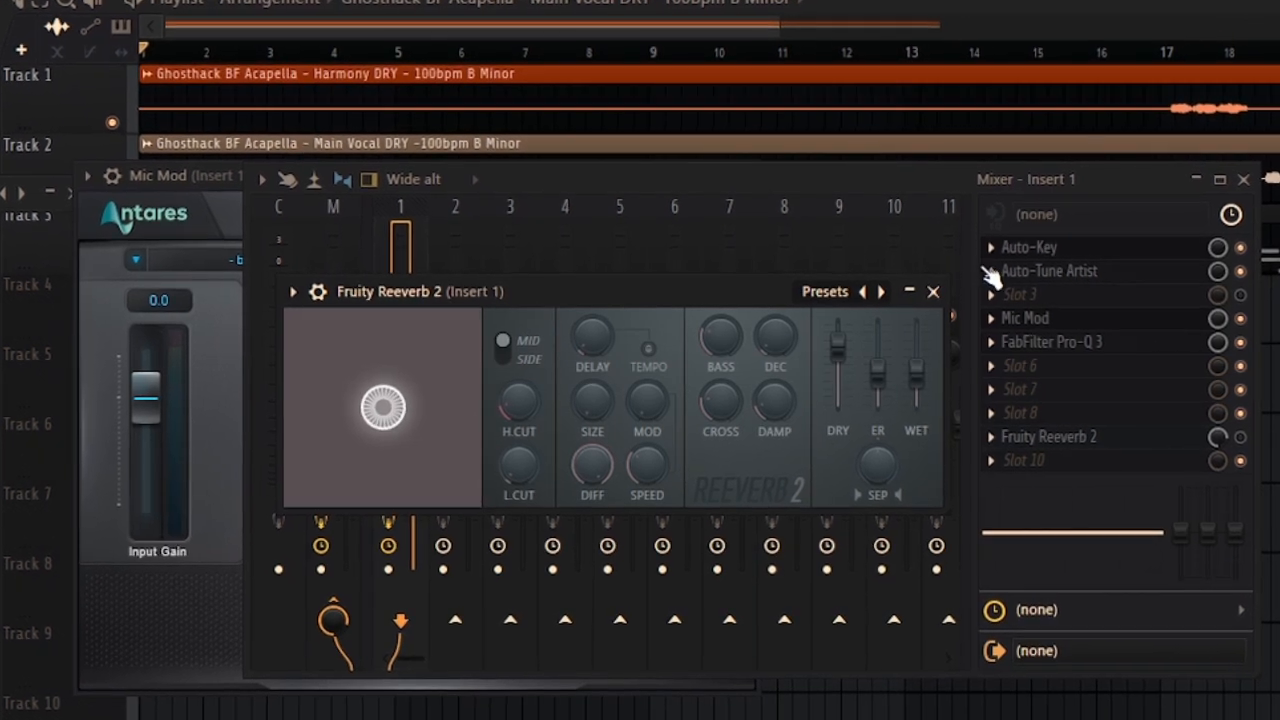
left_click_drag(734, 298, 649, 297)
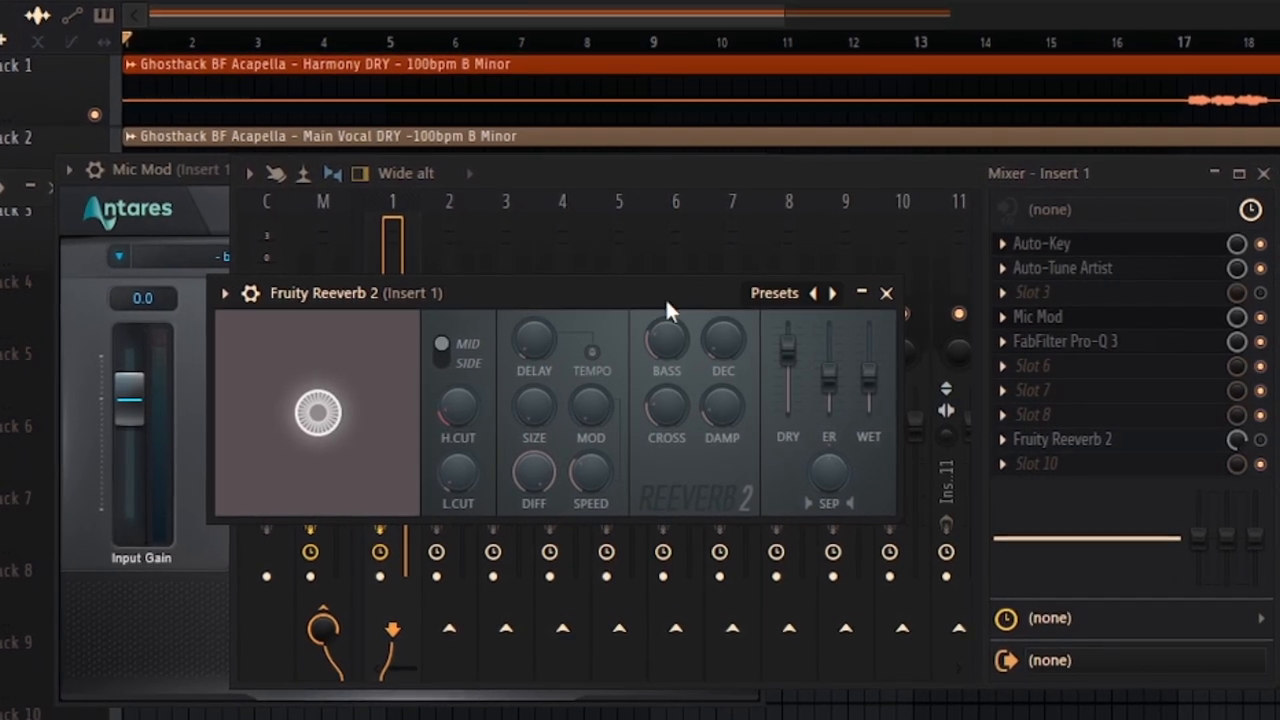
left_click(891, 295)
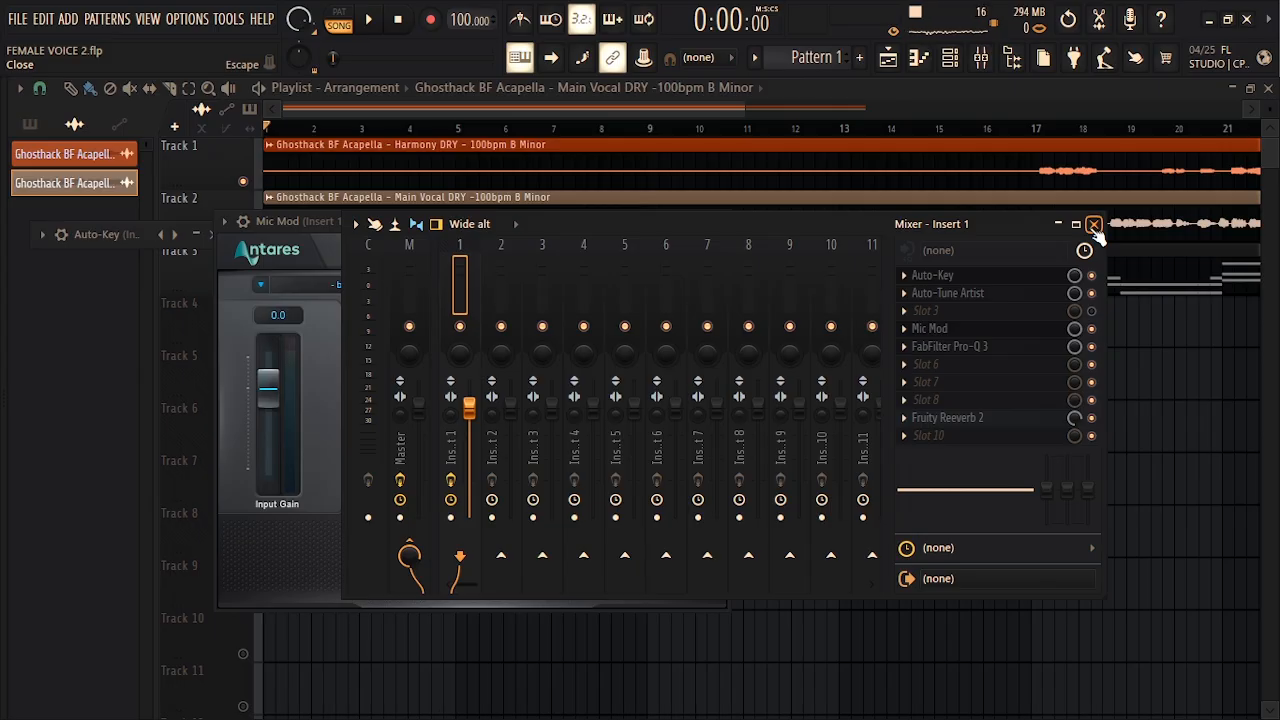
Close the mixer and Mic Mod windows and play the song through the enabled effects
left_click(1090, 222)
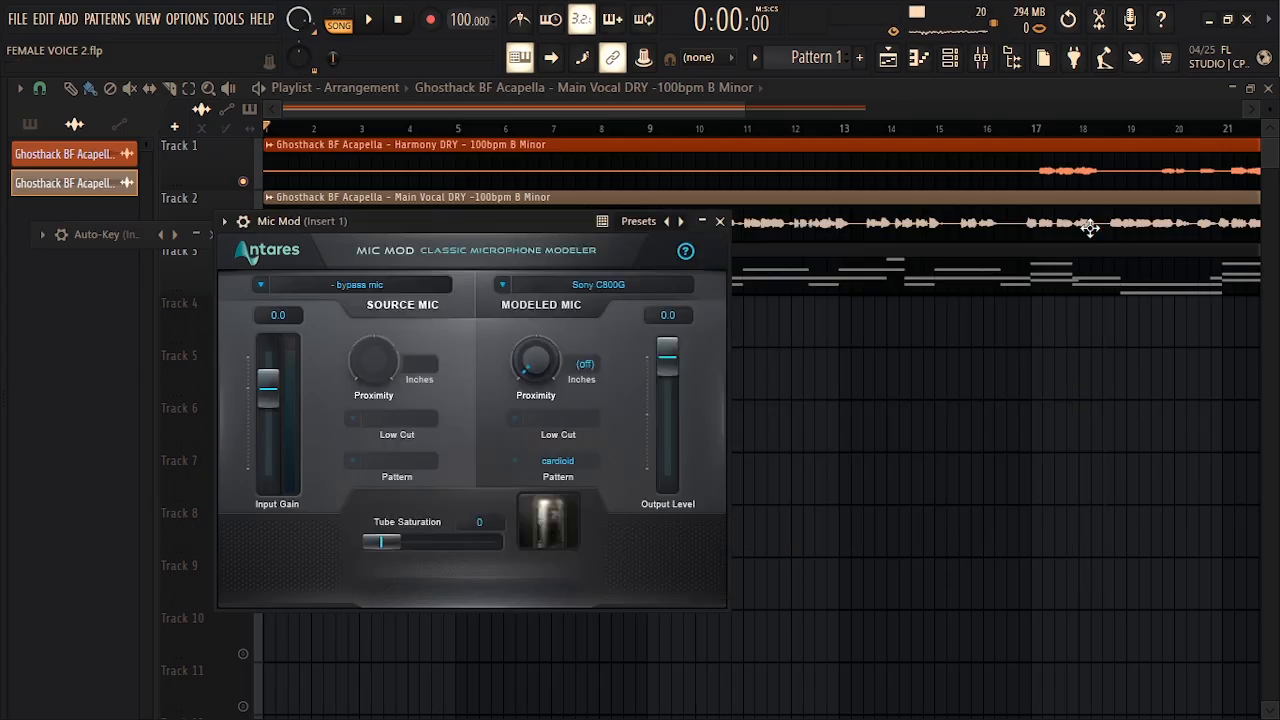
left_click(719, 221)
key("space")
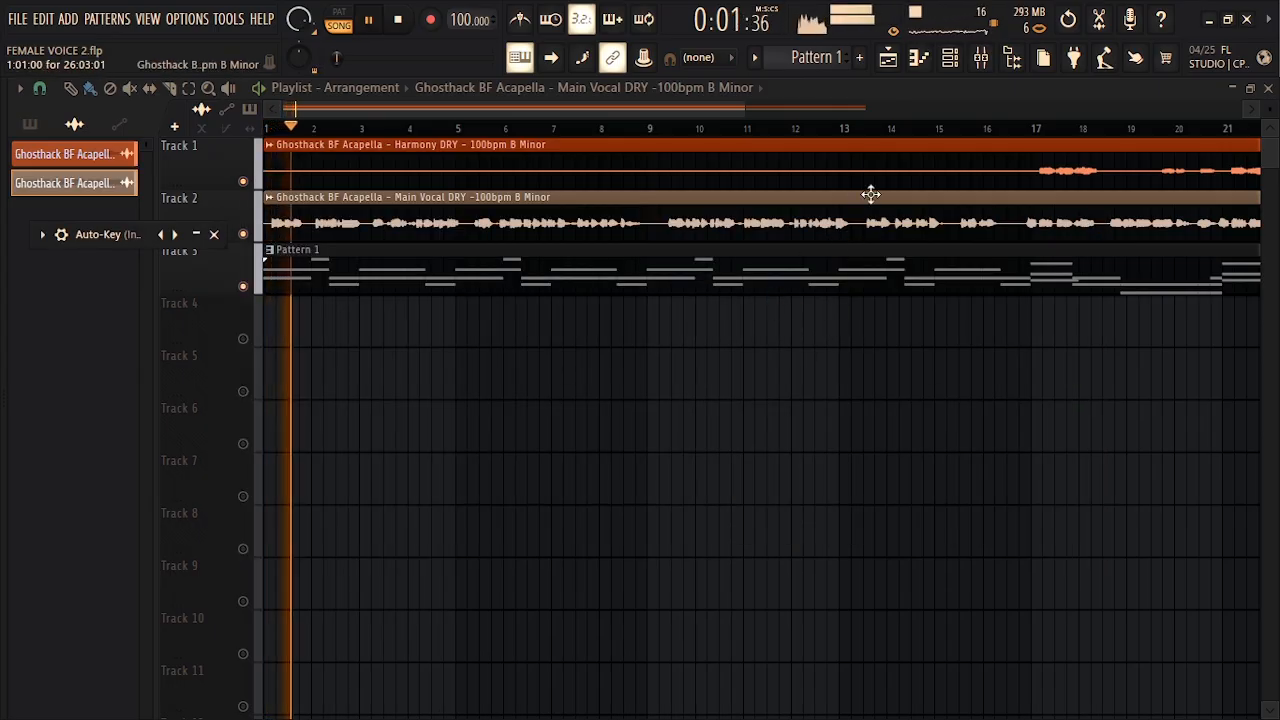
Zoom the playlist out to the full arrangement during playback, and bring the mixer back into view
left_click(983, 60)
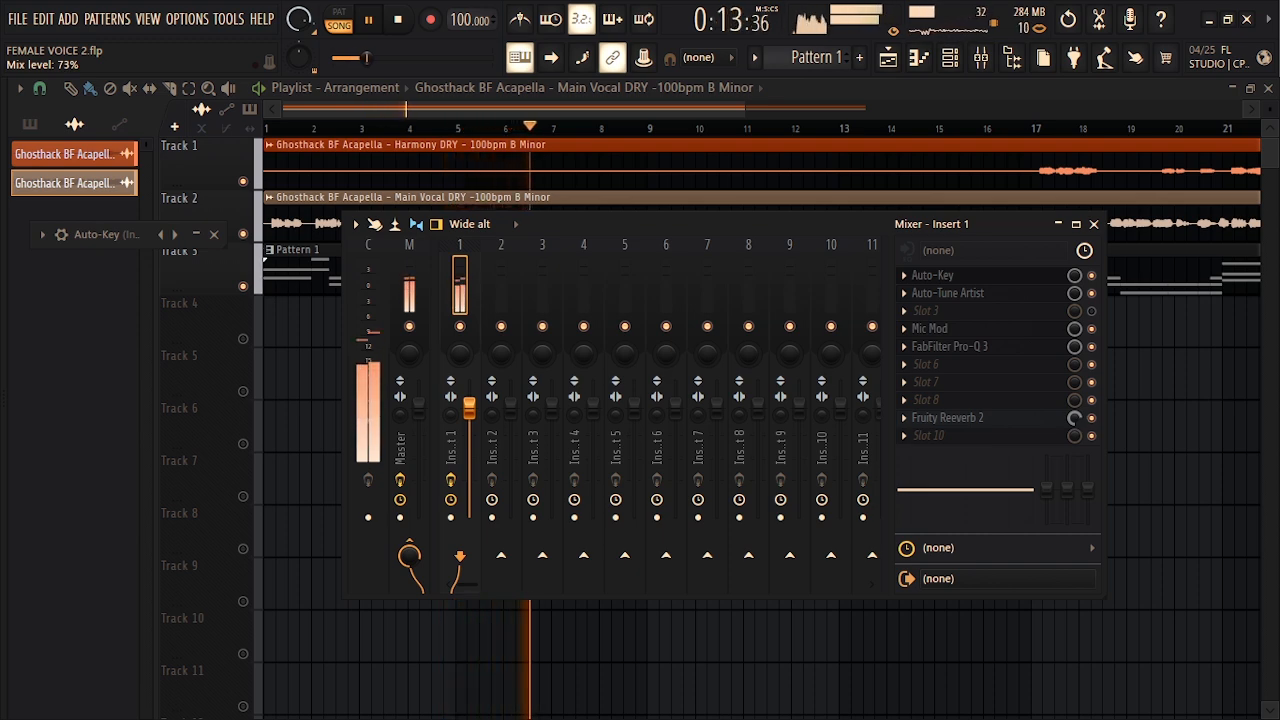
left_click(1096, 226)
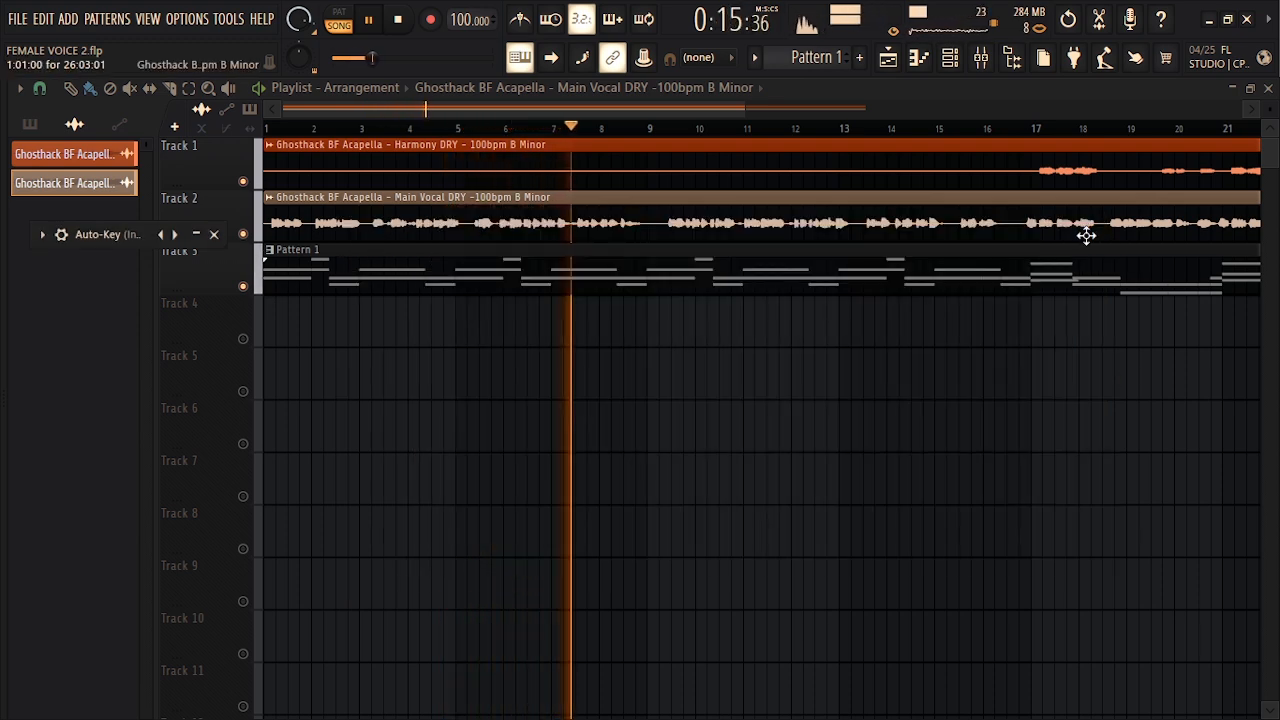
left_click(984, 61)
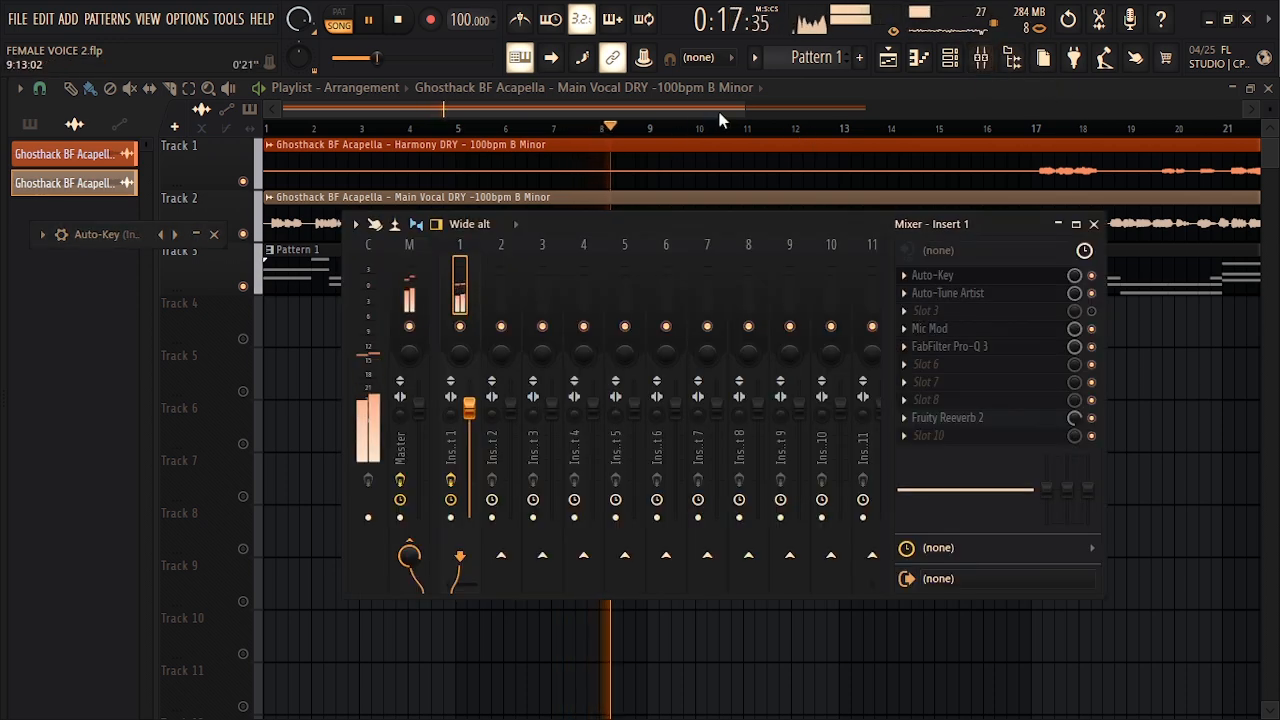
left_click_drag(740, 111, 1079, 129)
left_click(984, 61)
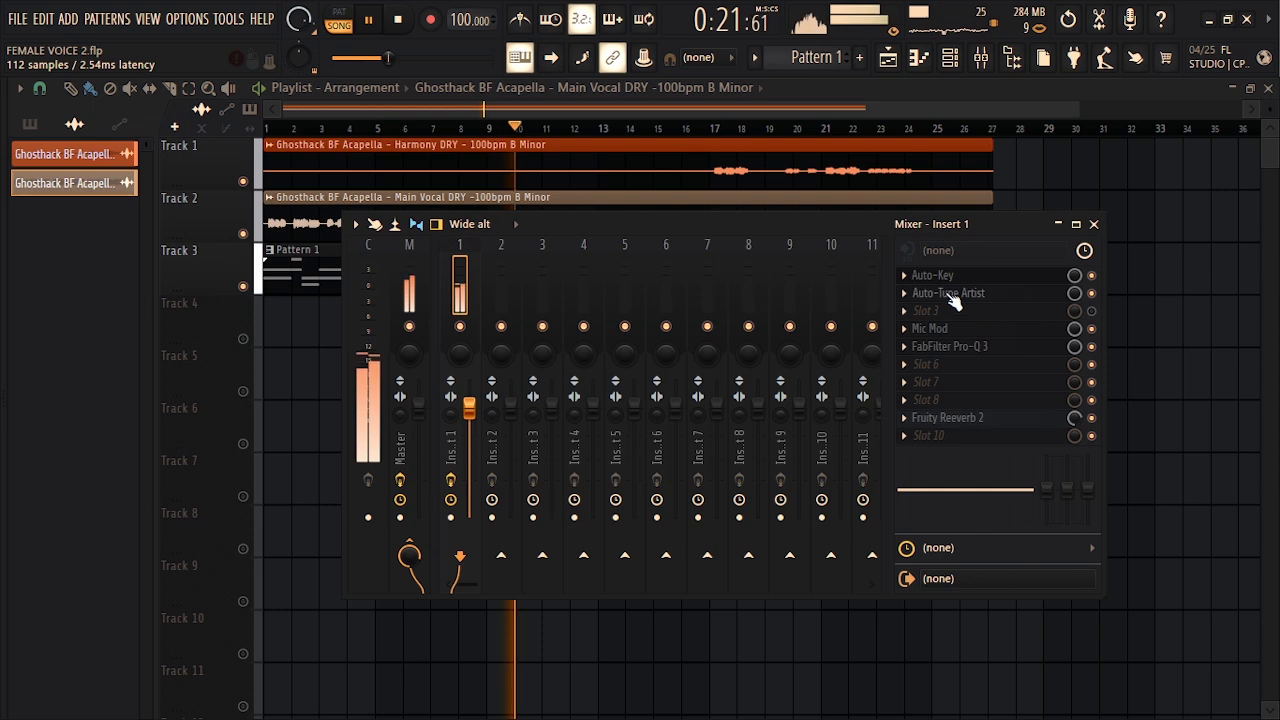
Open Auto-Tune Artist from Insert 1 during playback, listen with its current settings, and stop the song
left_click(951, 296)
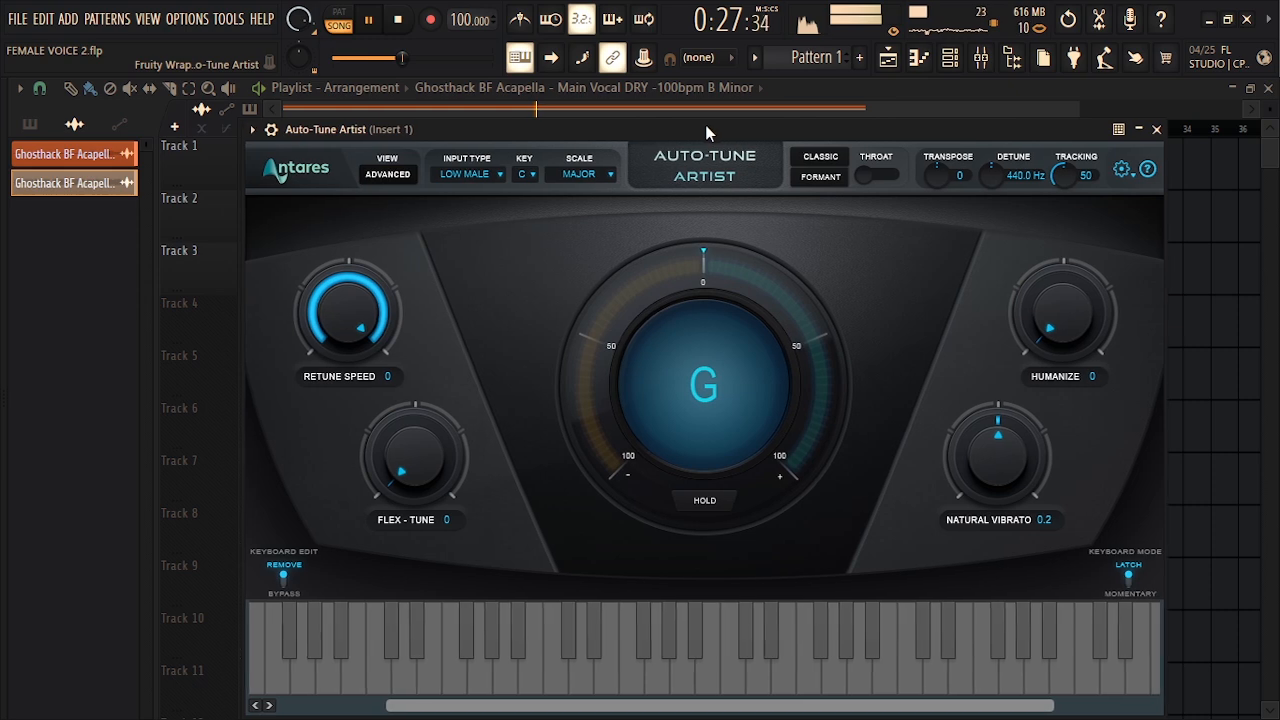
left_click_drag(692, 132, 690, 124)
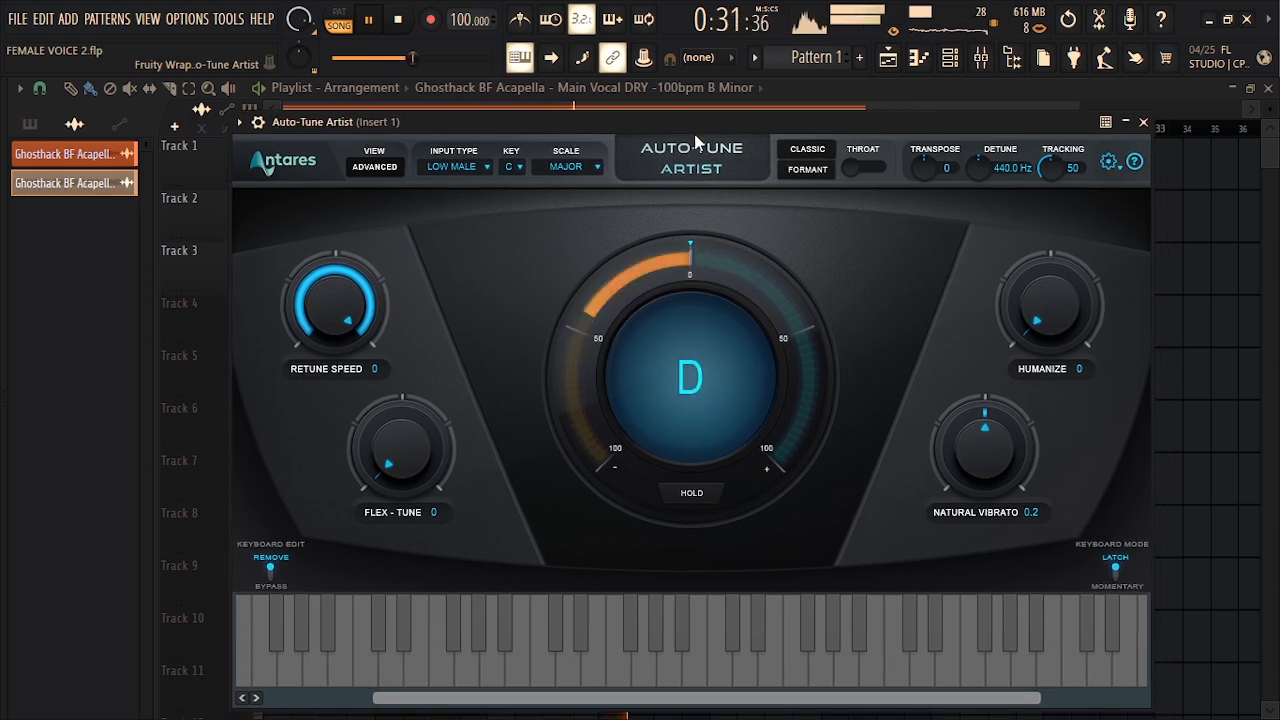
key("space")
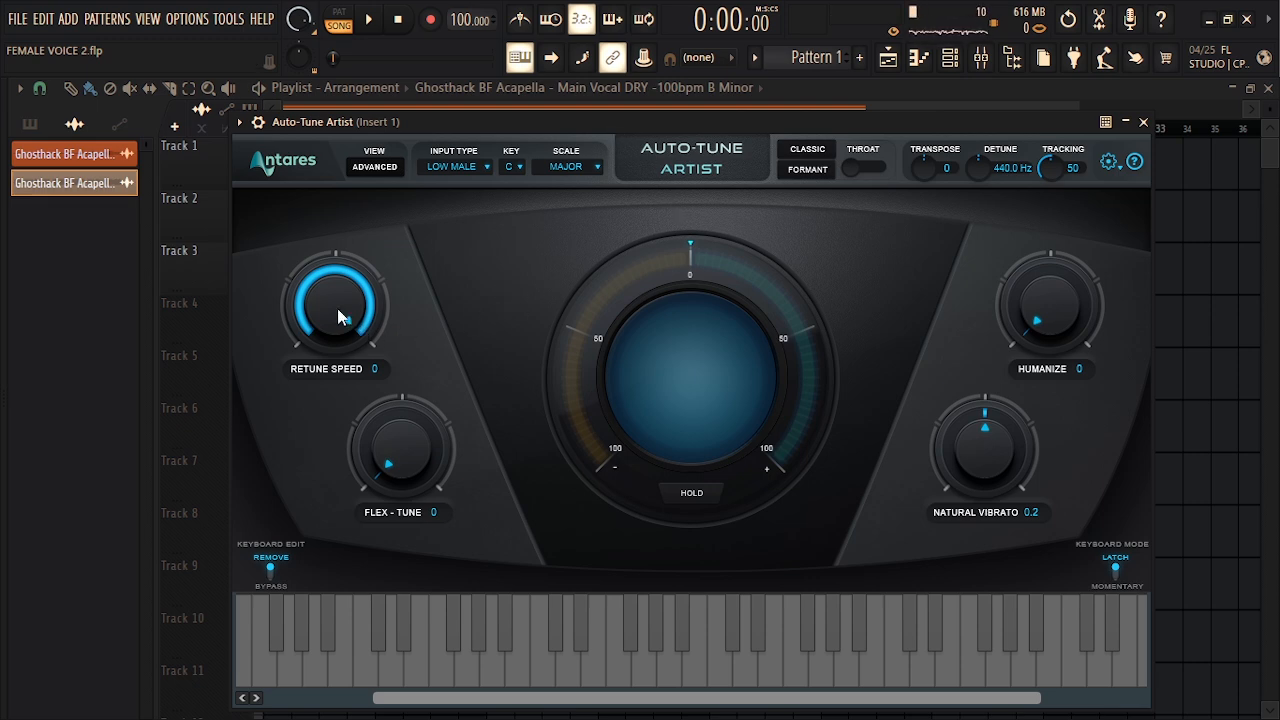
Set Auto-Tune Artist's Retune Speed to 30 and Humanize to 30
left_click_drag(341, 311, 341, 317)
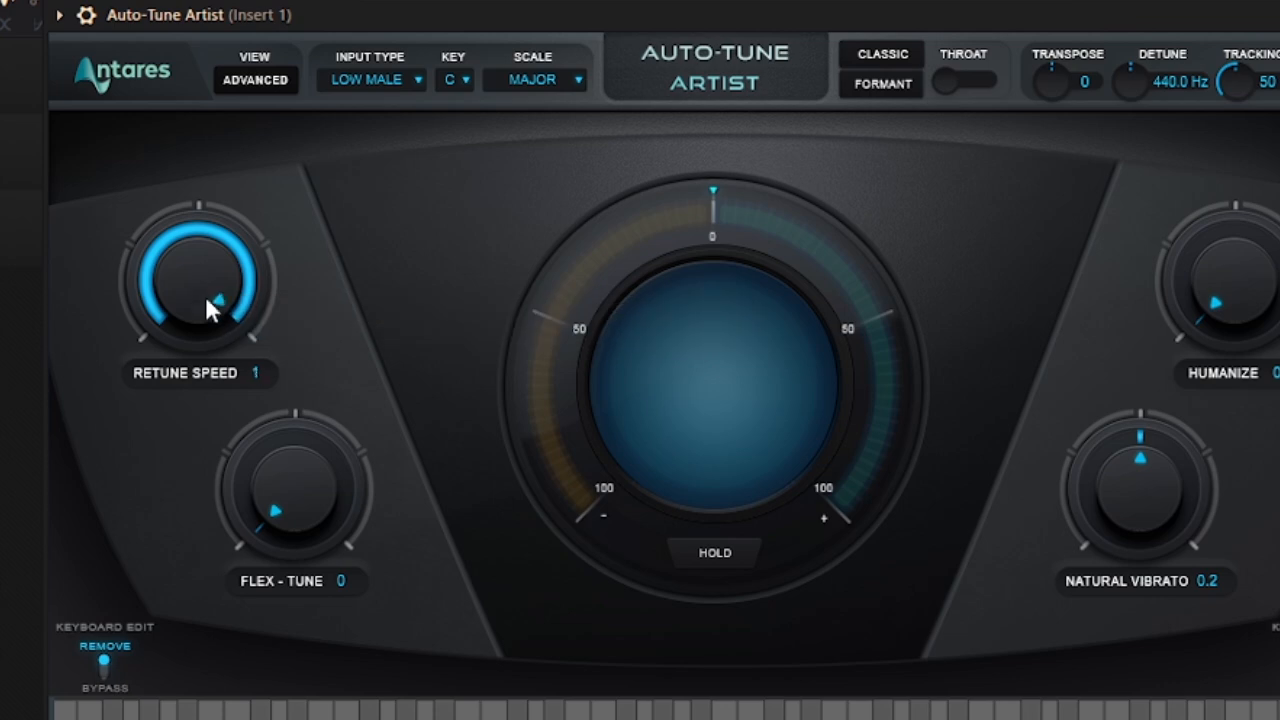
left_click_drag(209, 337, 238, 442)
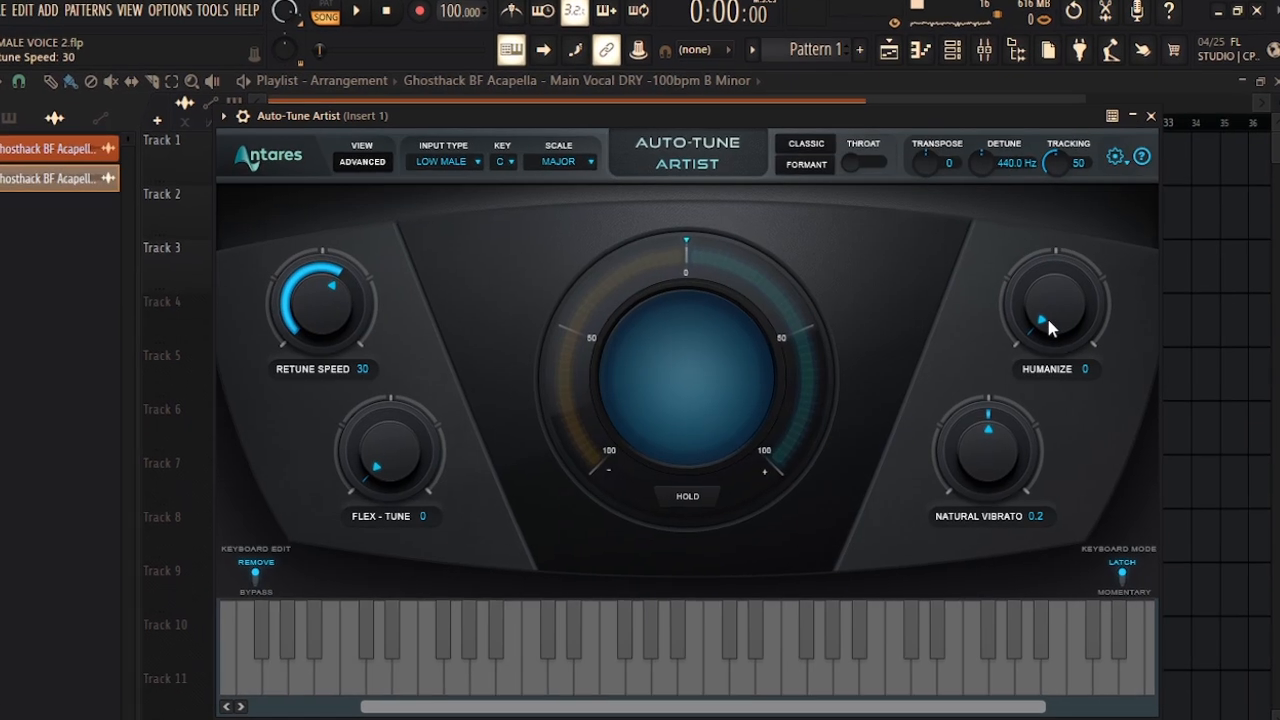
left_click_drag(1046, 315, 1106, 277)
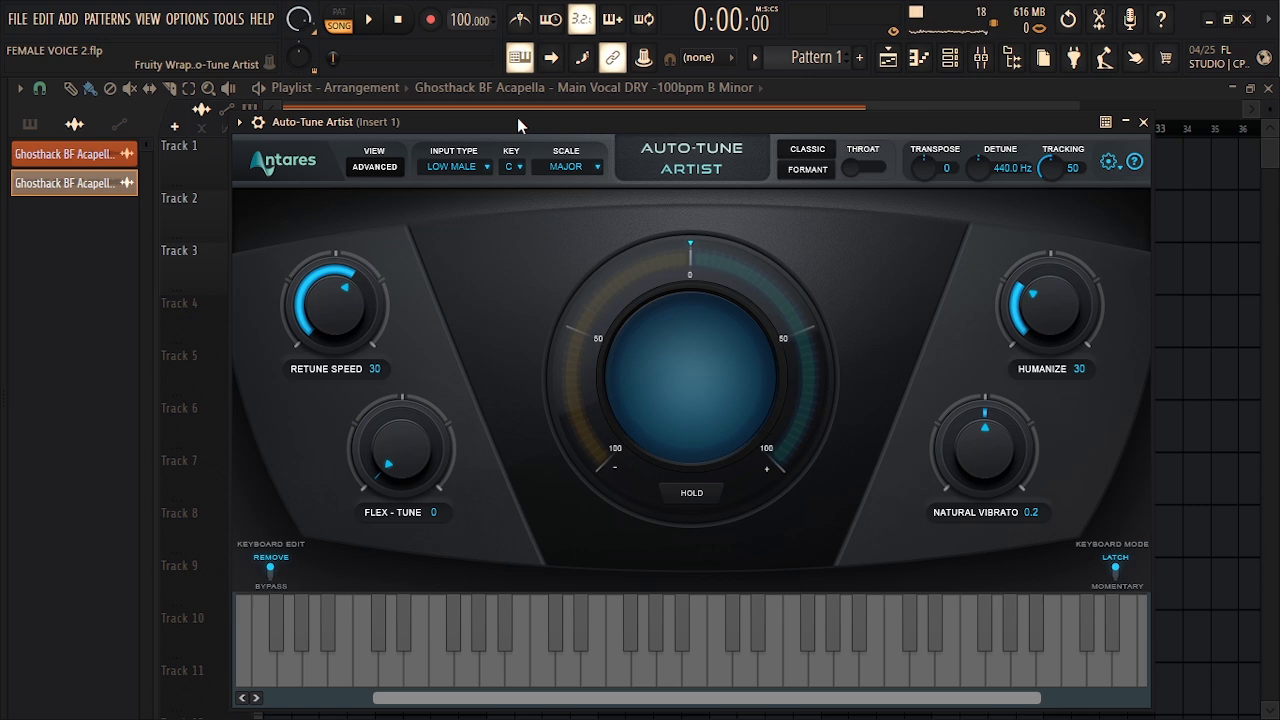
Set Auto-Tune Artist's Retune Speed and Humanize to 20 each while the song plays, and close the plugin after stopping playback
key("space")
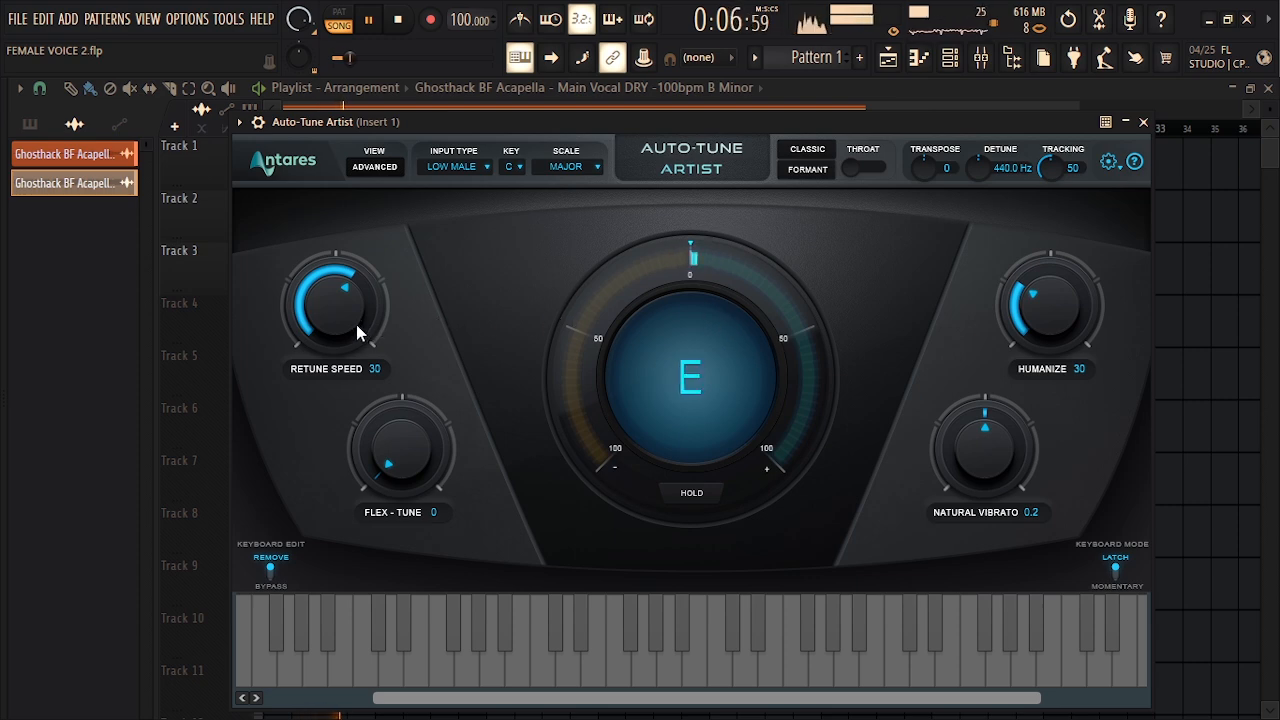
left_click_drag(344, 322, 345, 305)
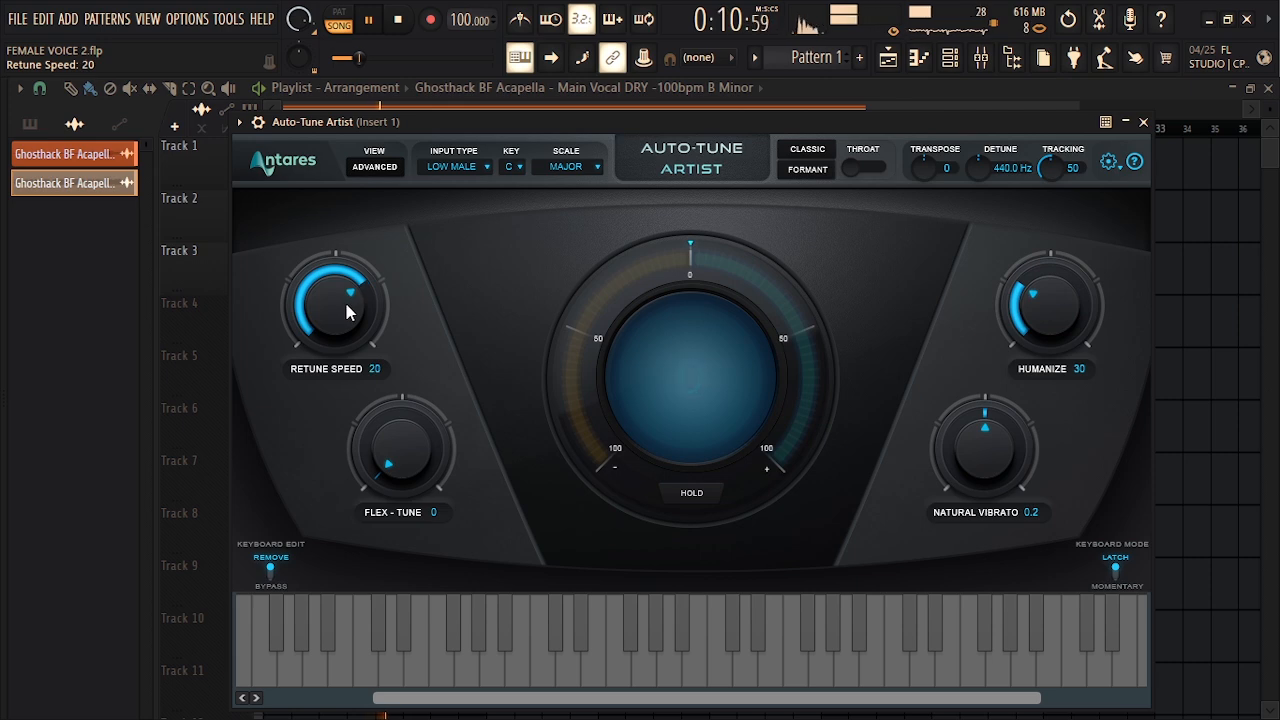
left_click_drag(1058, 318, 1058, 342)
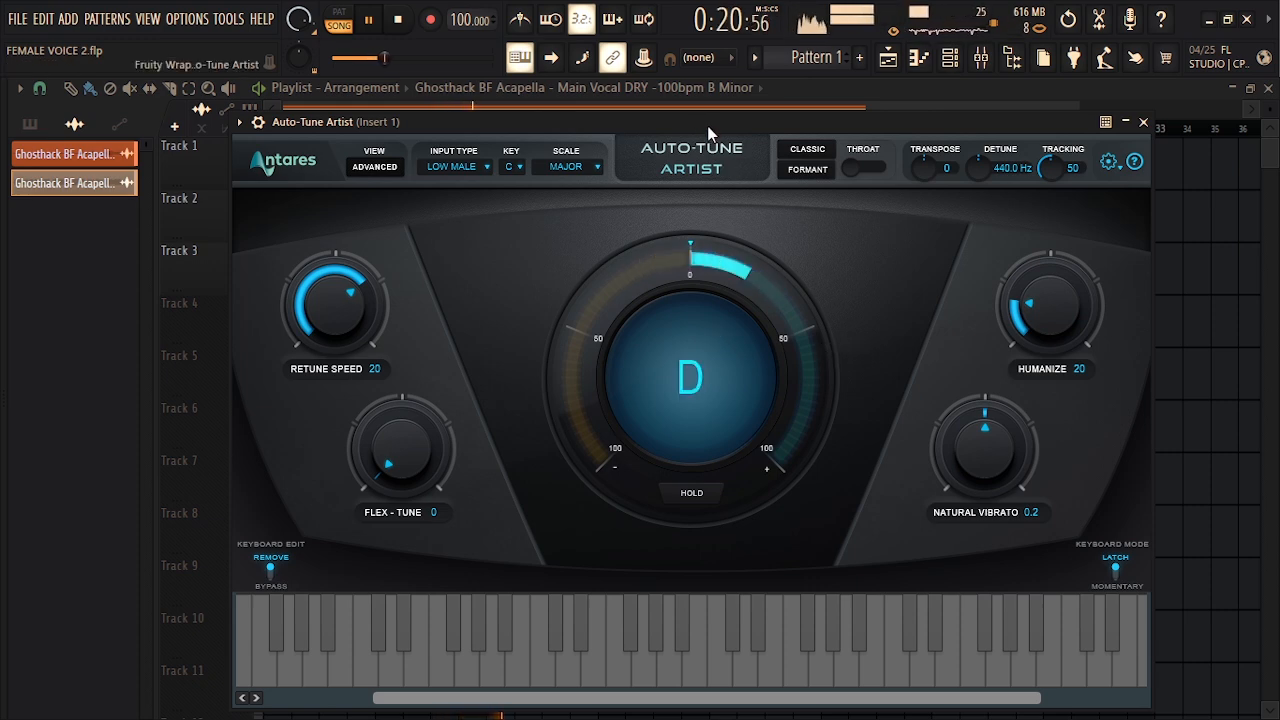
key("space")
left_click(1144, 122)
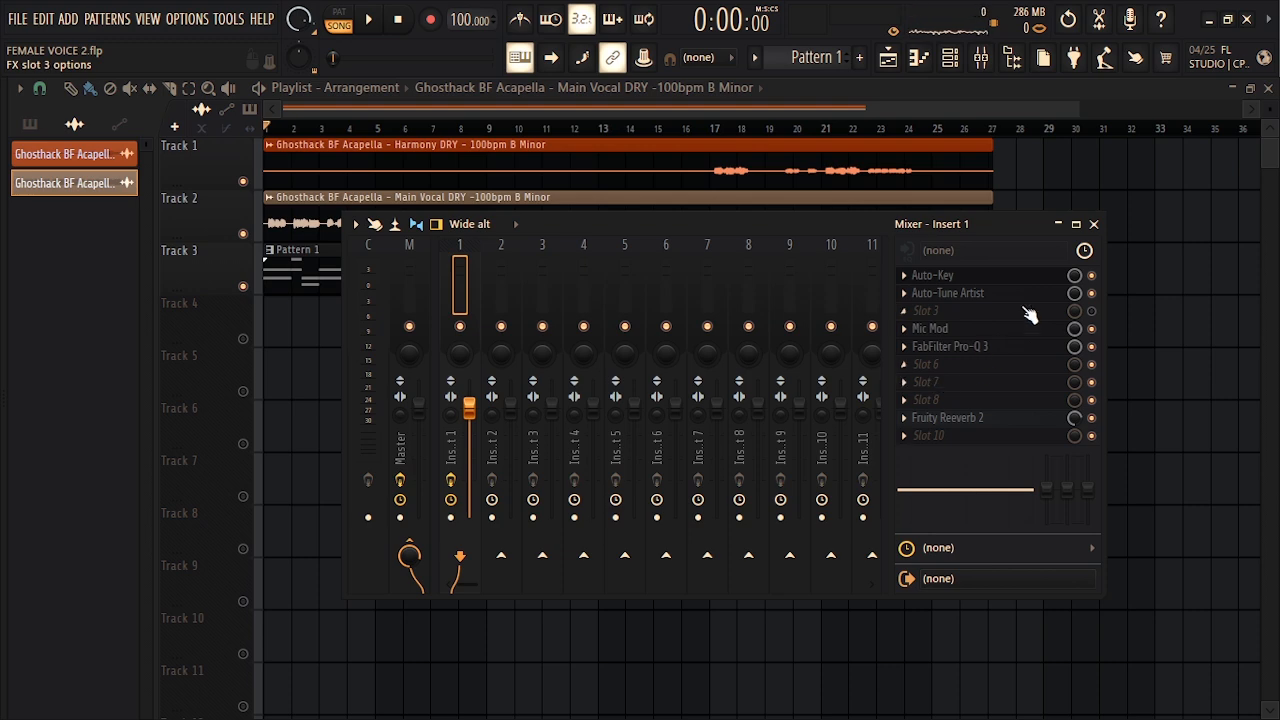
Load Auburn Sounds Graillon 3 into slot 7 of Insert 1 and turn off Auto-Tune Artist
left_click(904, 388)
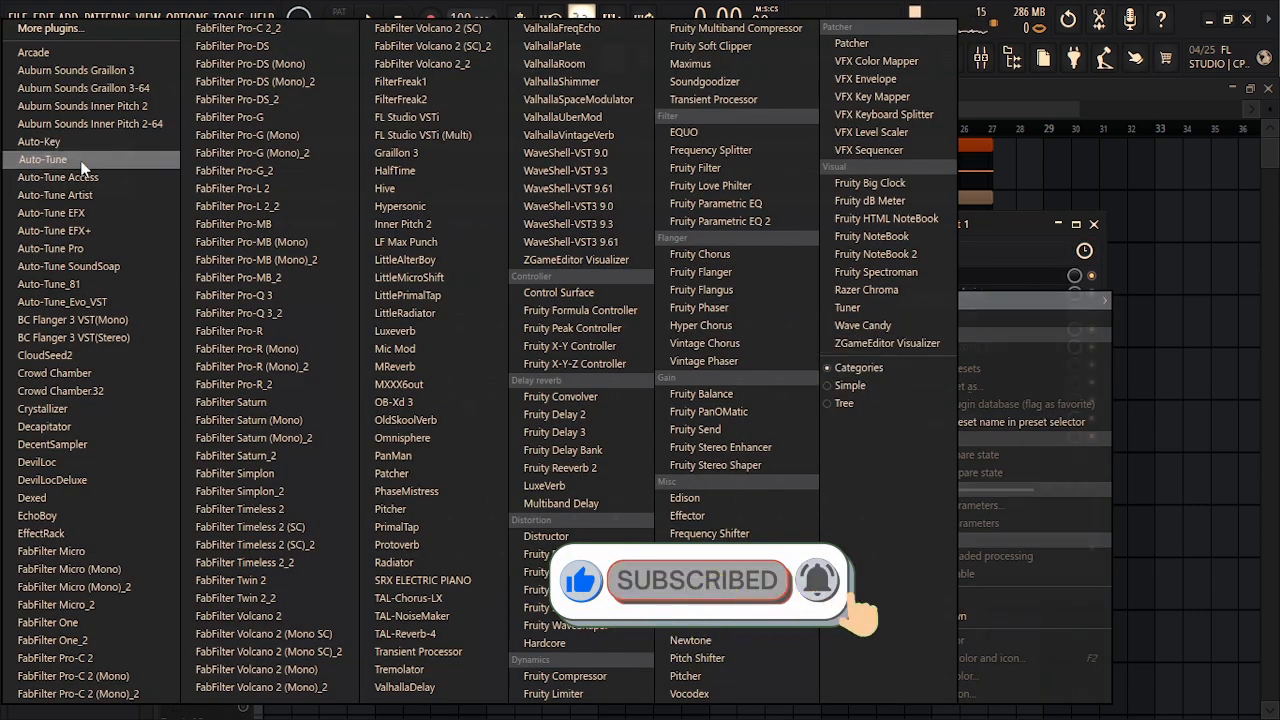
left_click(86, 73)
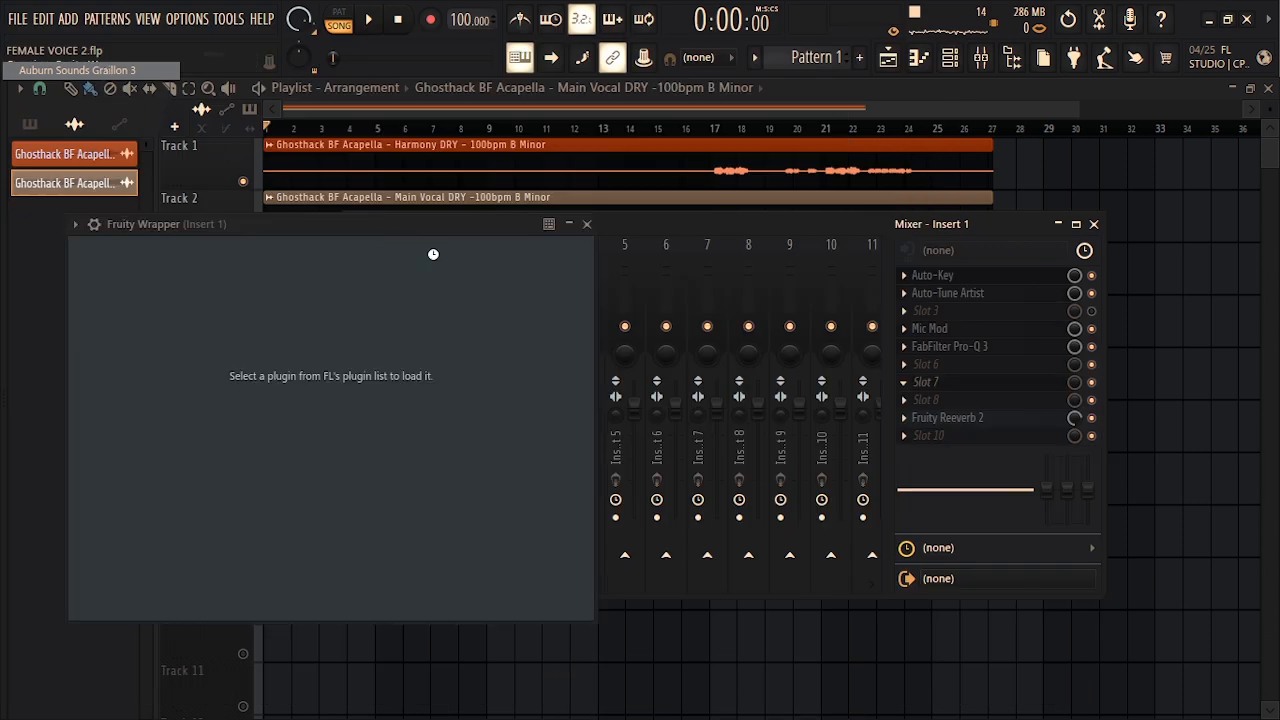
left_click_drag(467, 226, 549, 95)
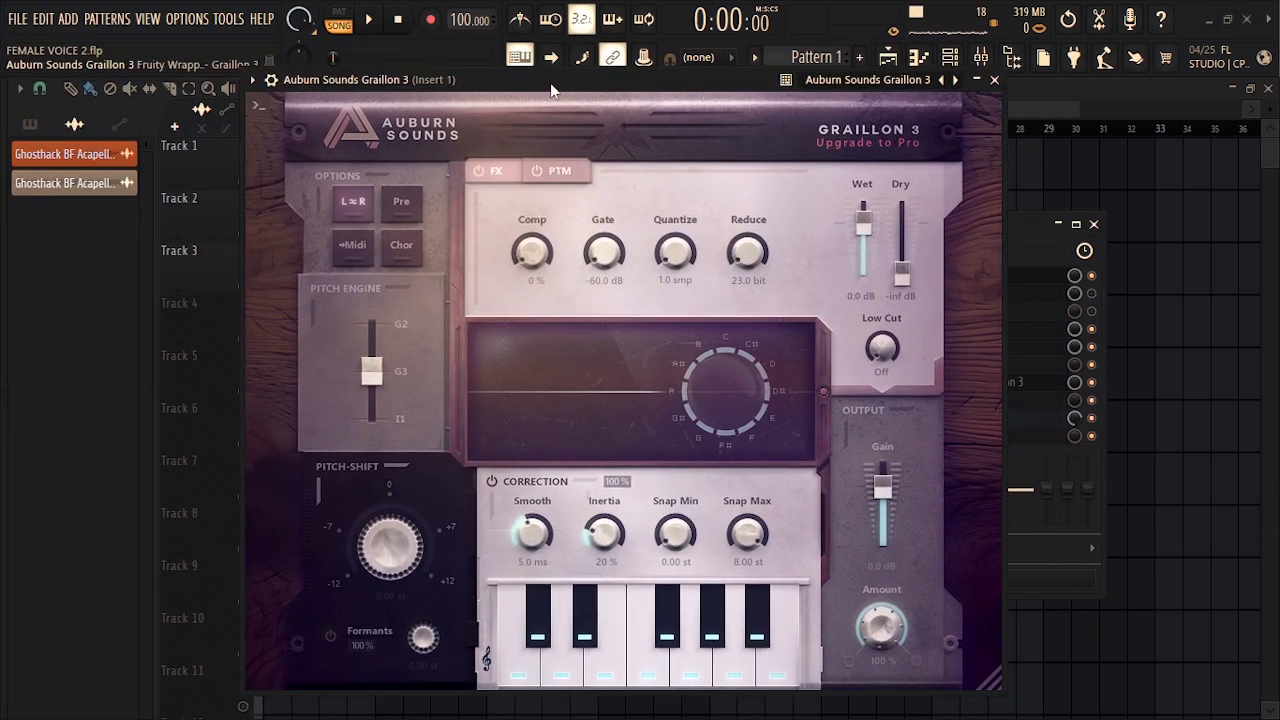
left_click_drag(555, 91, 570, 94)
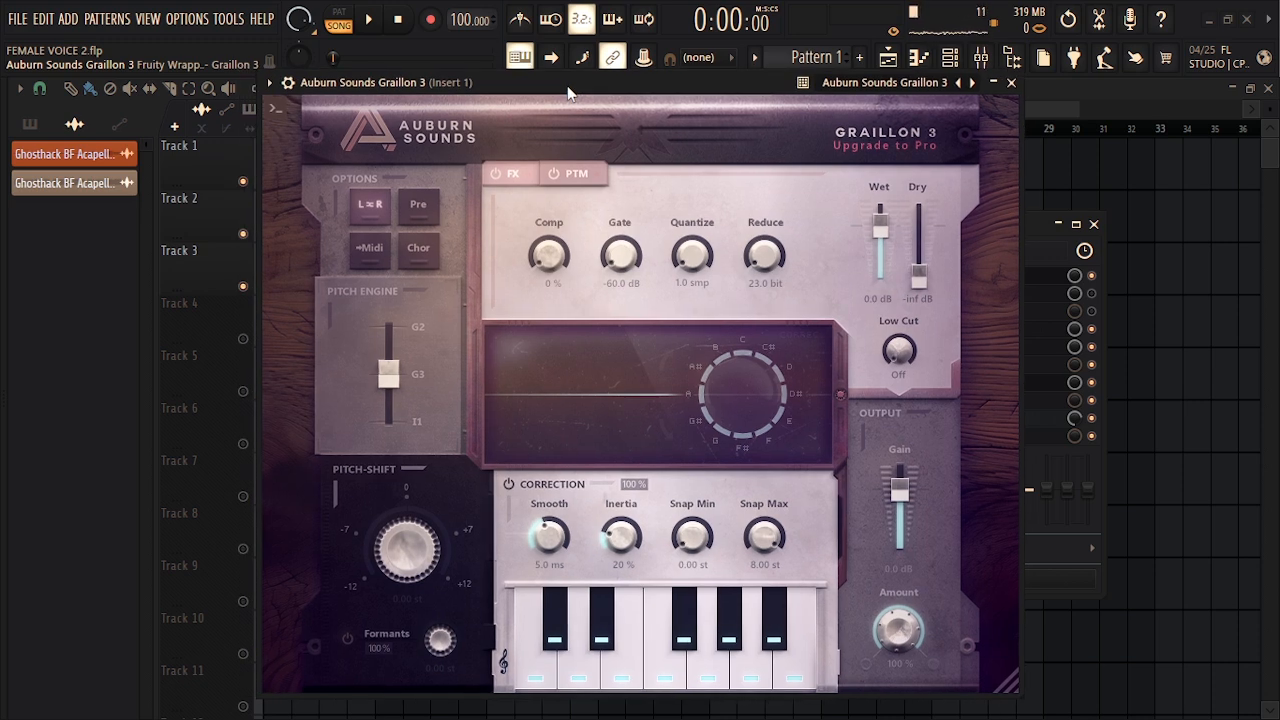
left_click_drag(585, 92, 573, 92)
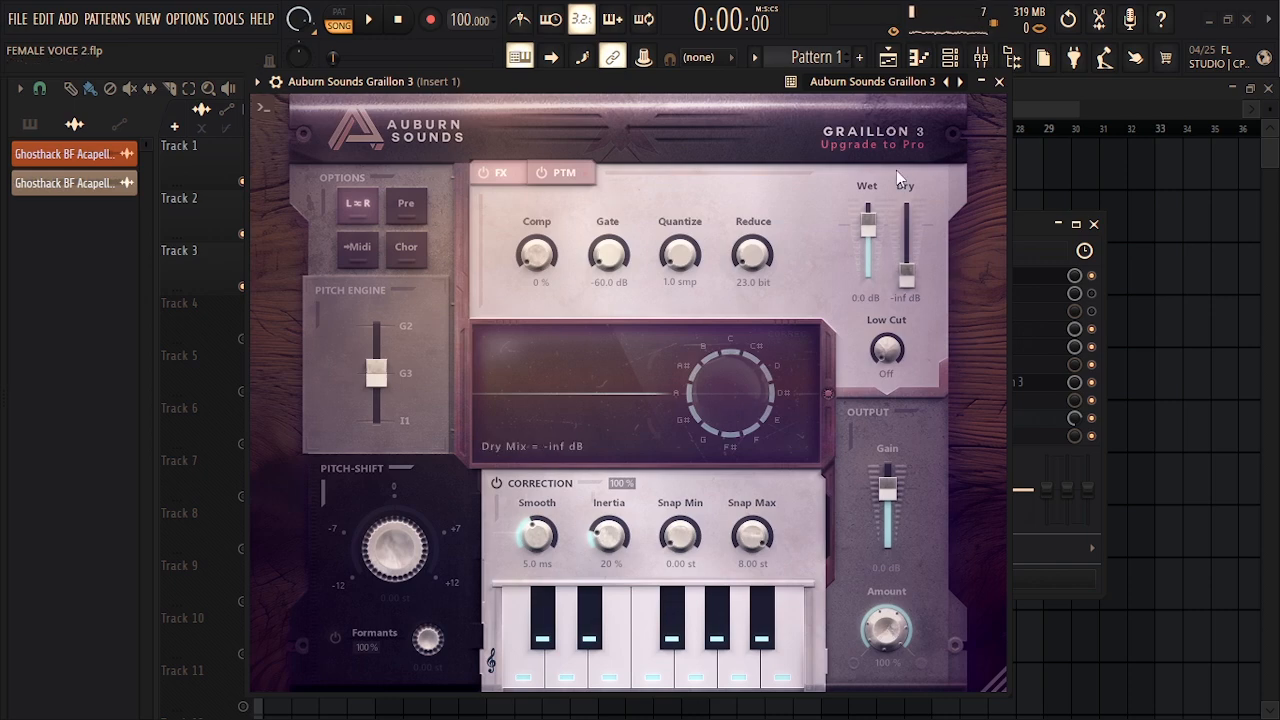
Apply Graillon 3's C Minor preset and set its correction Smooth to 50 ms and Inertia to 0%
left_click(853, 80)
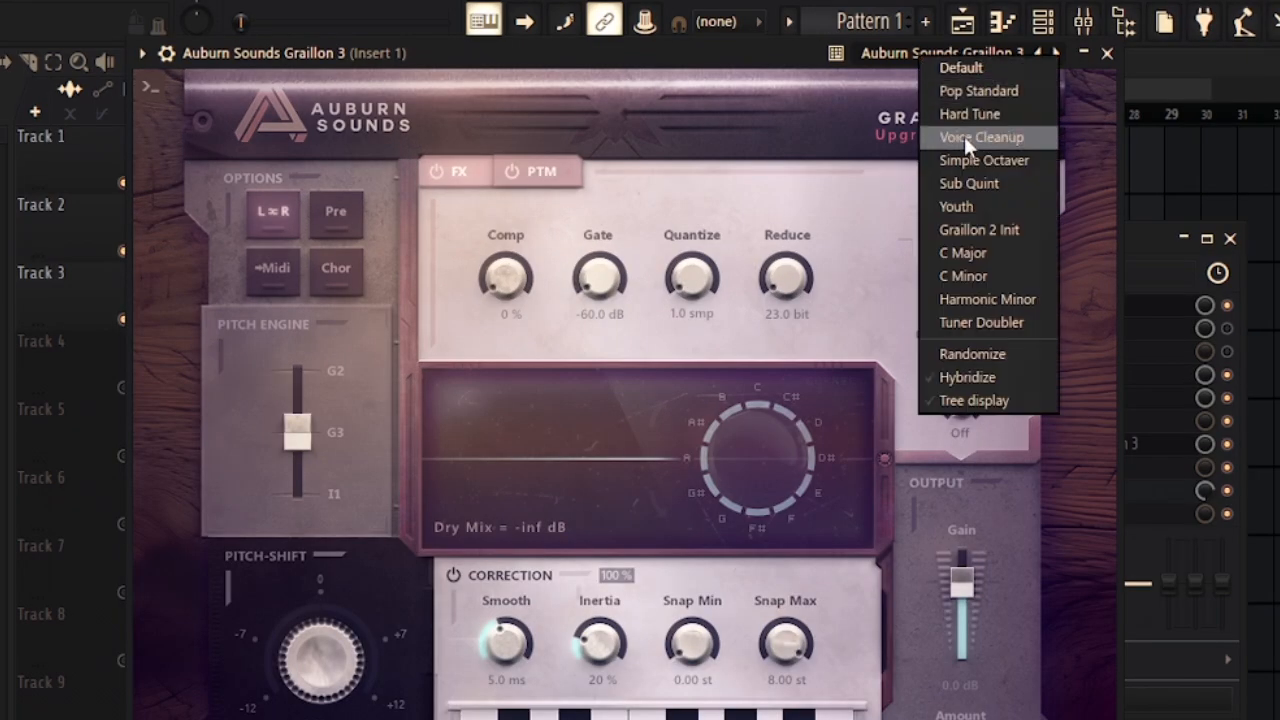
left_click(968, 274)
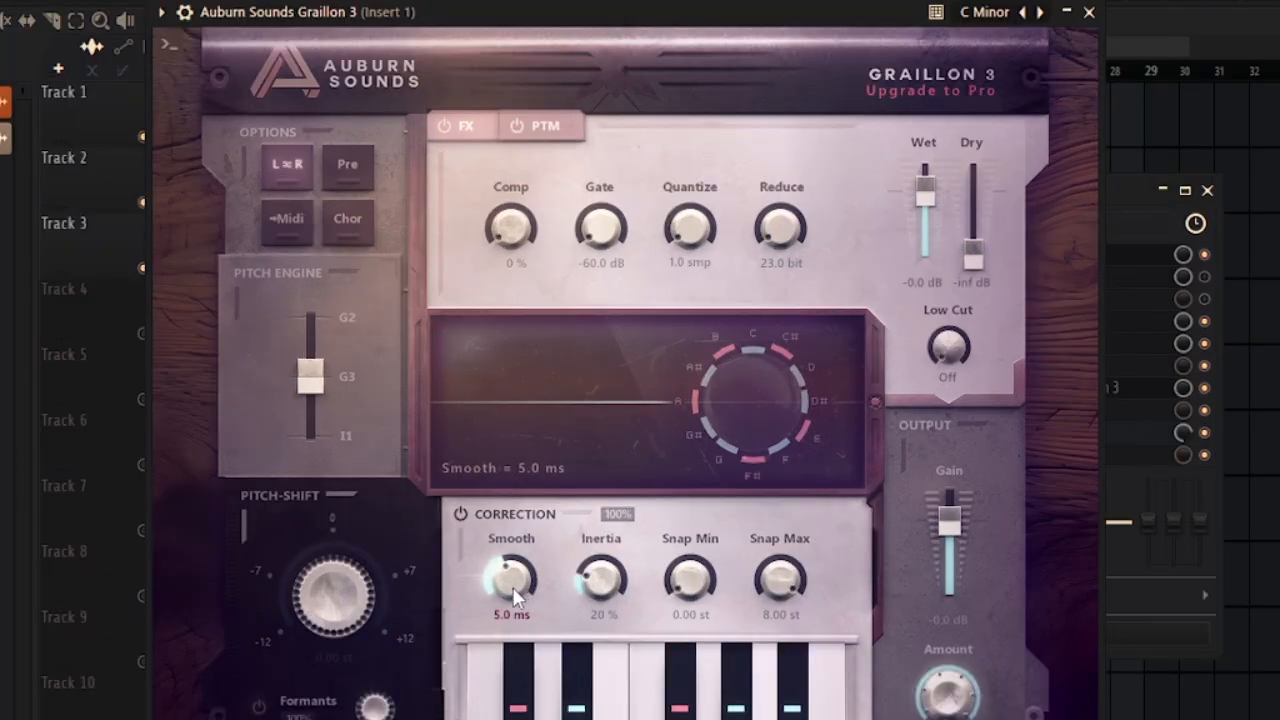
left_click_drag(517, 597, 519, 430)
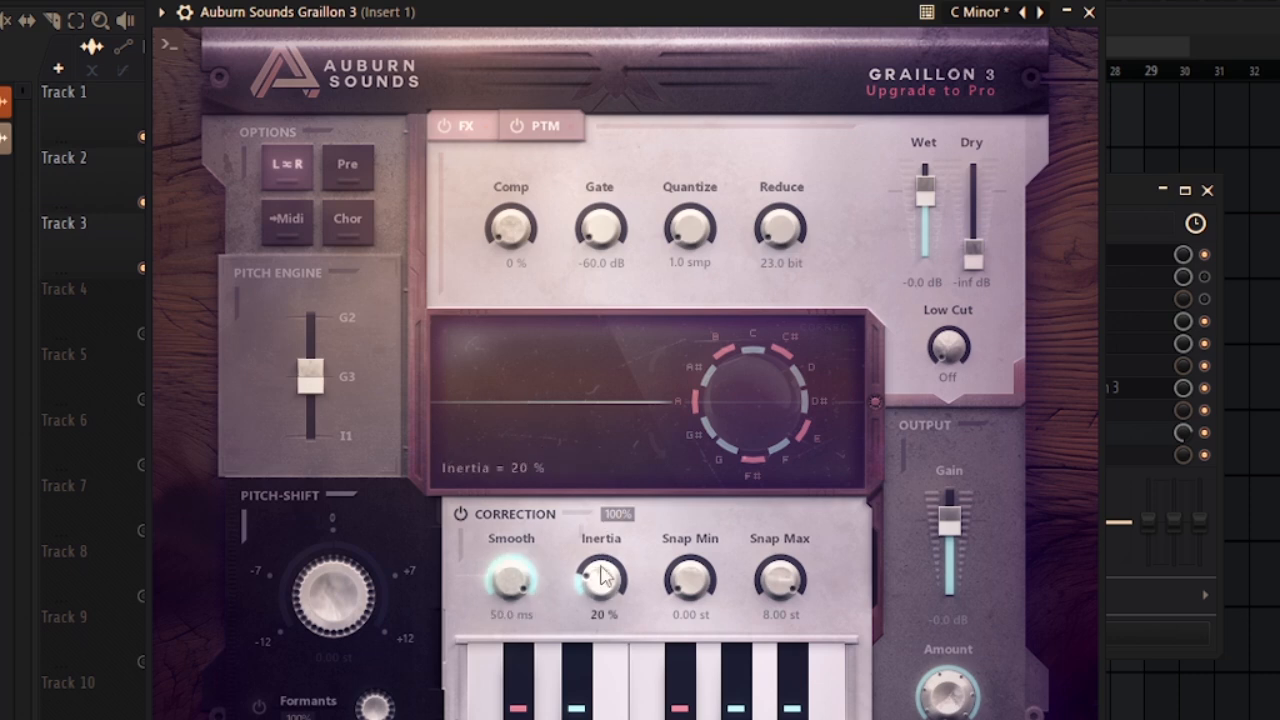
left_click_drag(600, 575, 620, 710)
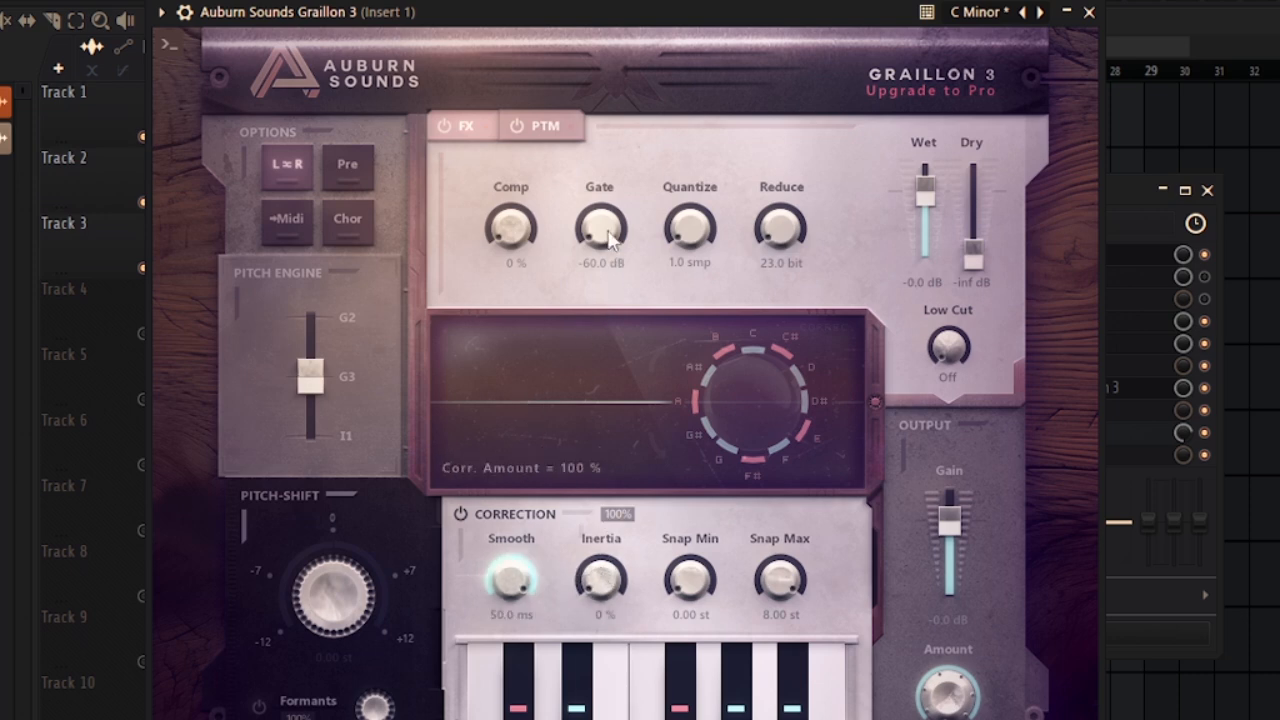
Shift Graillon 3's pitch by about -0.18 st during playback, and close the plugin and mixer once the song is stopped
left_click_drag(550, 17, 551, 30)
key("space")
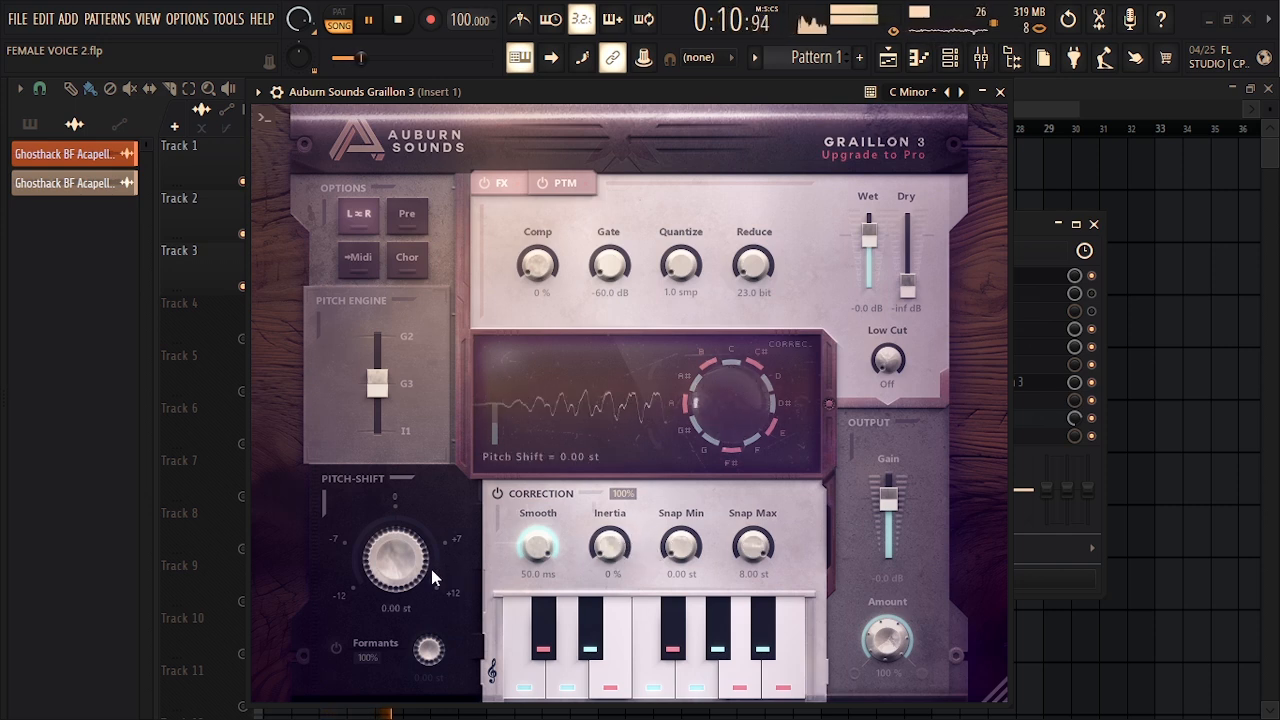
mouse_move(431, 569)
left_mouse_down()
mouse_move(408, 553)
mouse_move(413, 575)
left_mouse_up()
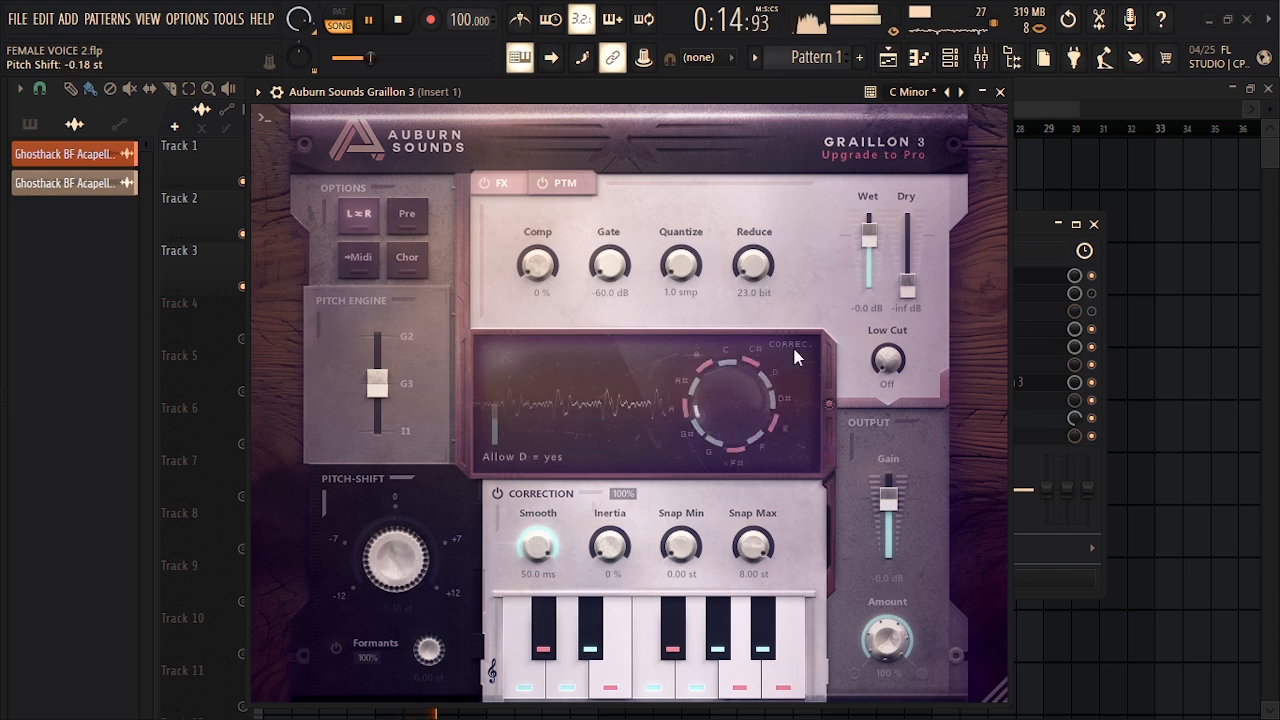
key("space")
left_click(1000, 92)
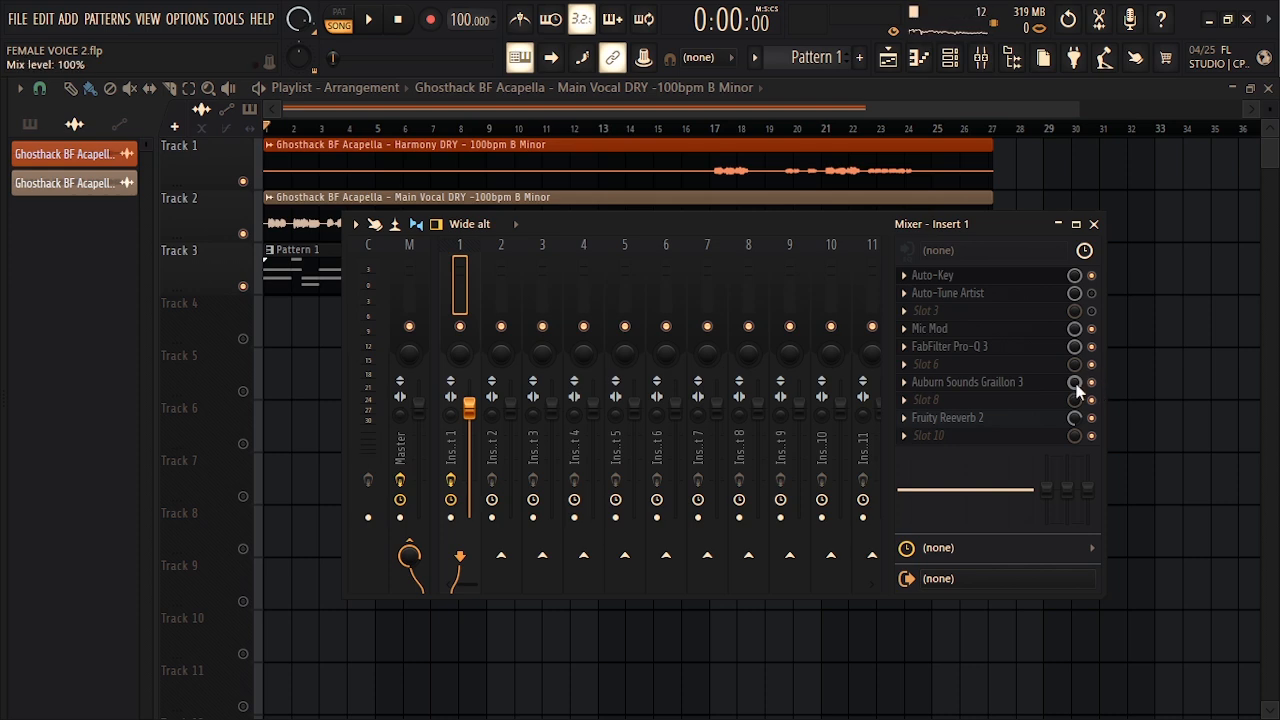
left_click(1094, 224)
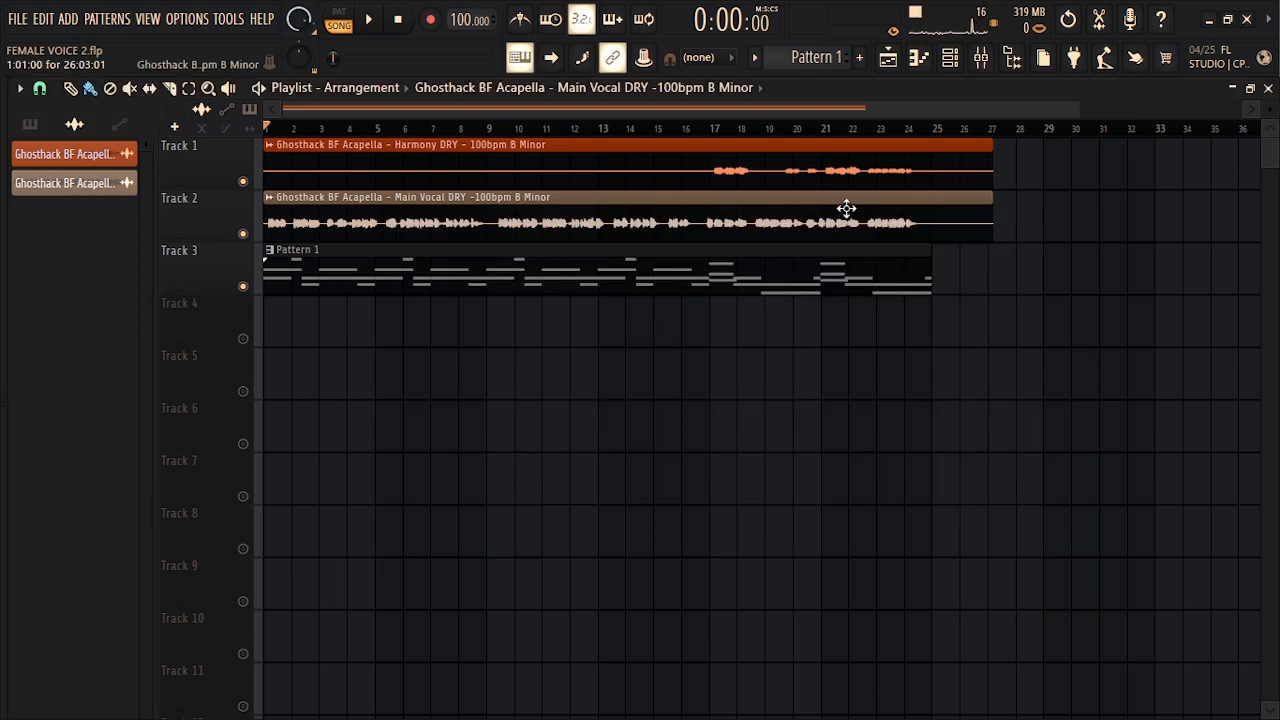